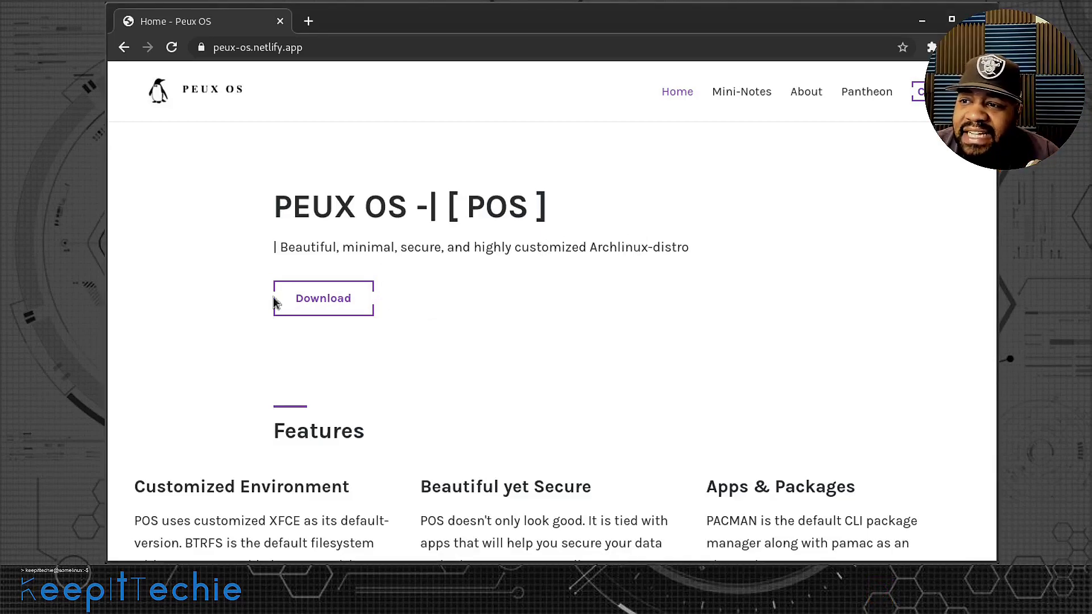
- Examine the Peux OS home page's features, desktop versions, bootable USB notes and download sites
scroll(426, 356, down, 3)
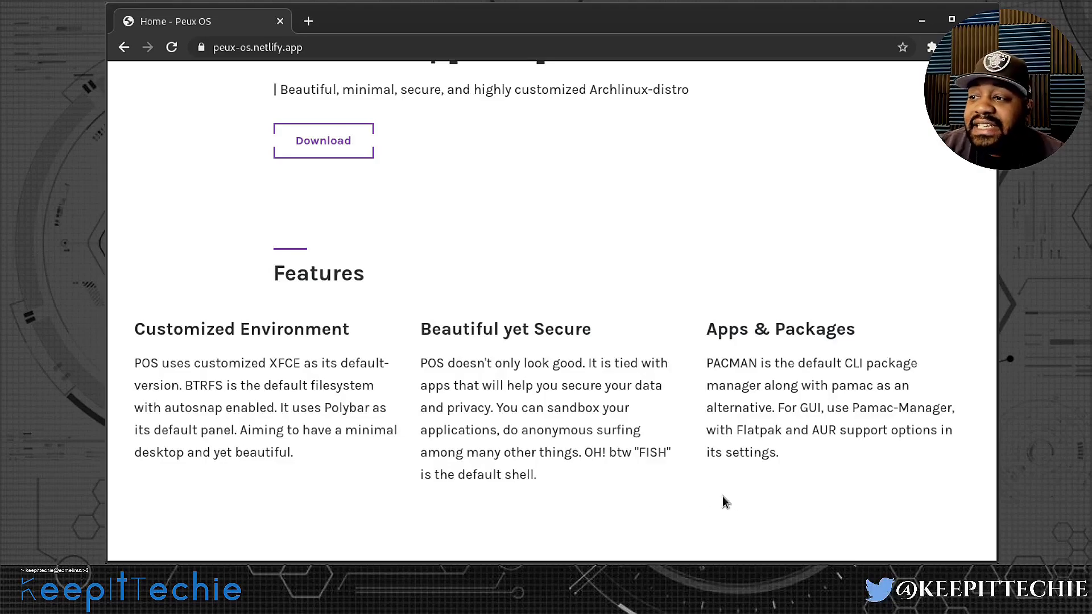
scroll(691, 458, down, 2)
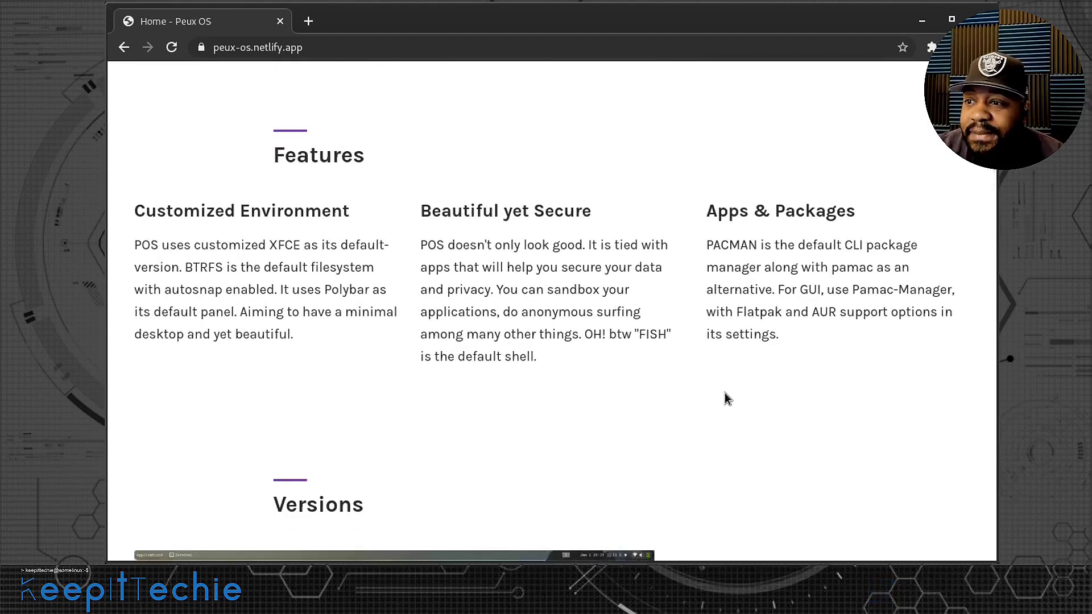
scroll(726, 391, down, 7)
scroll(730, 337, down, 2)
scroll(731, 339, up, 1)
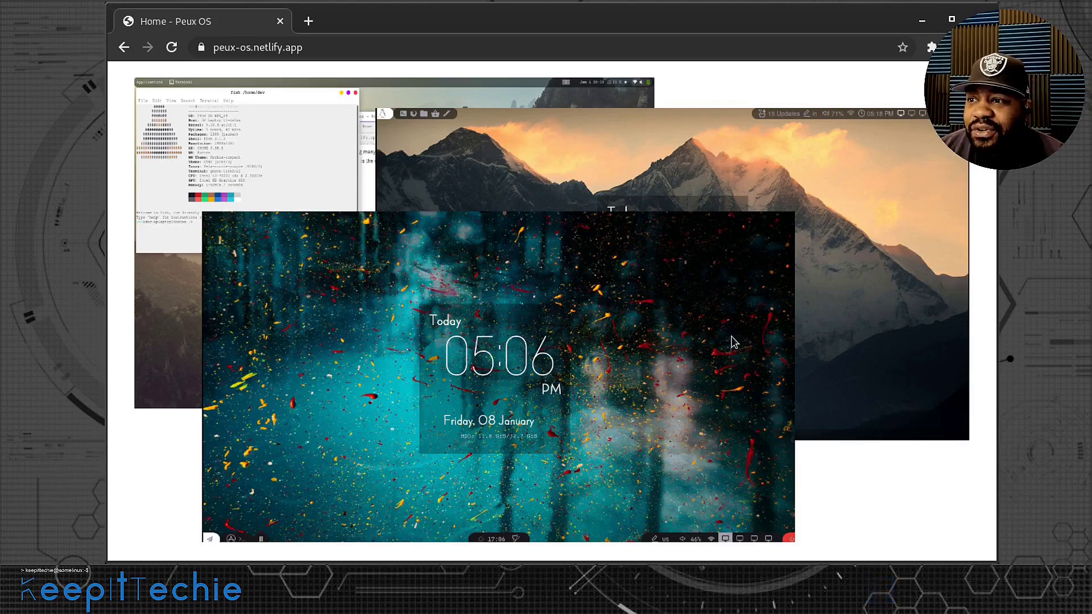
scroll(733, 342, down, 5)
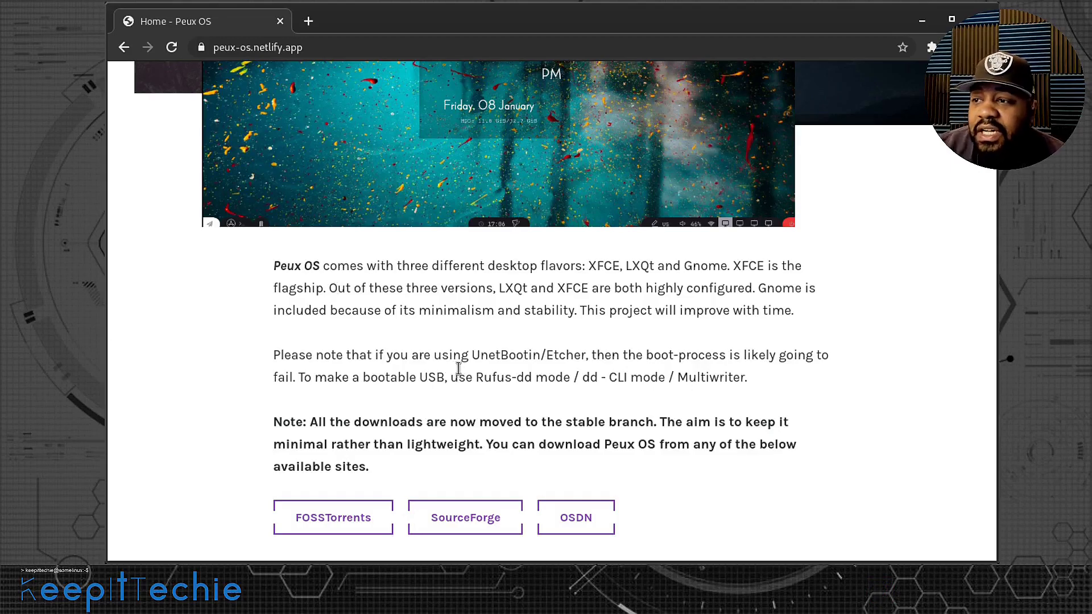
scroll(455, 364, down, 5)
scroll(481, 351, up, 5)
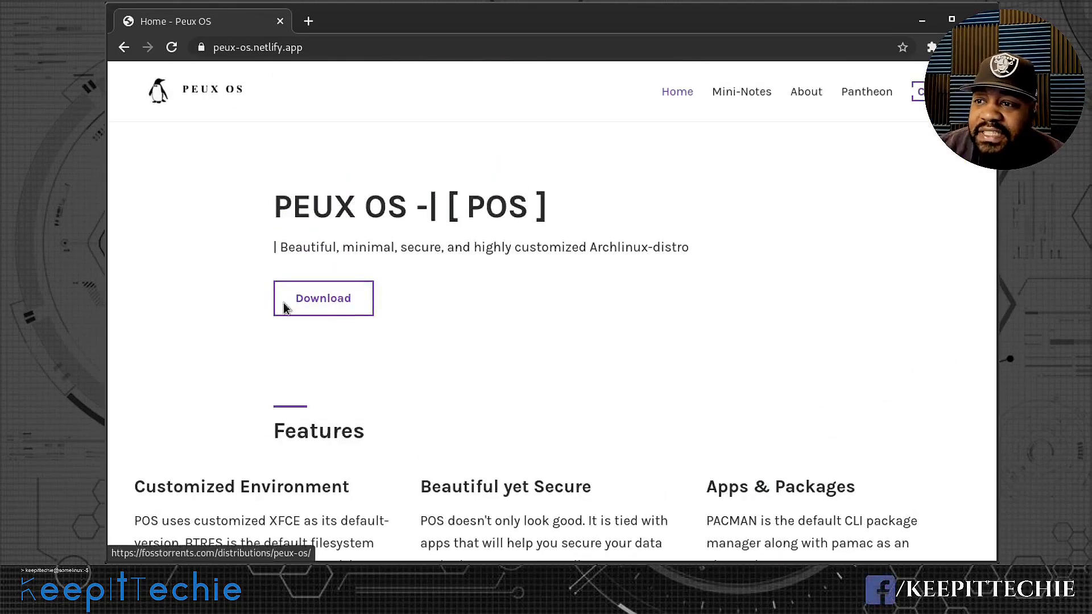
- Open the Peux OS download page on FOSS Torrents and examine the description and the official edition torrents
click(321, 298)
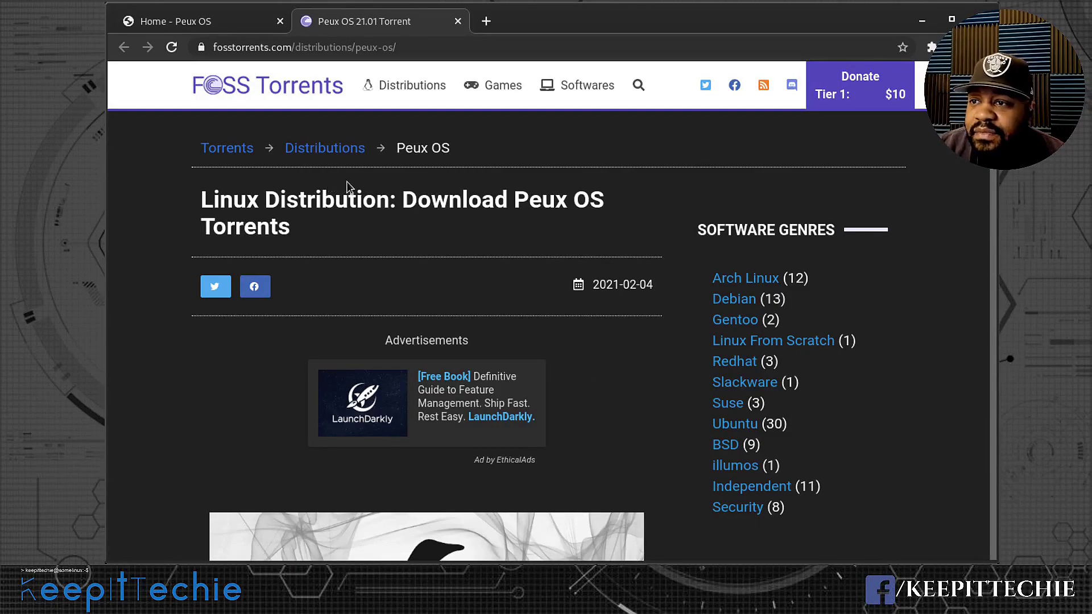
scroll(348, 185, down, 1)
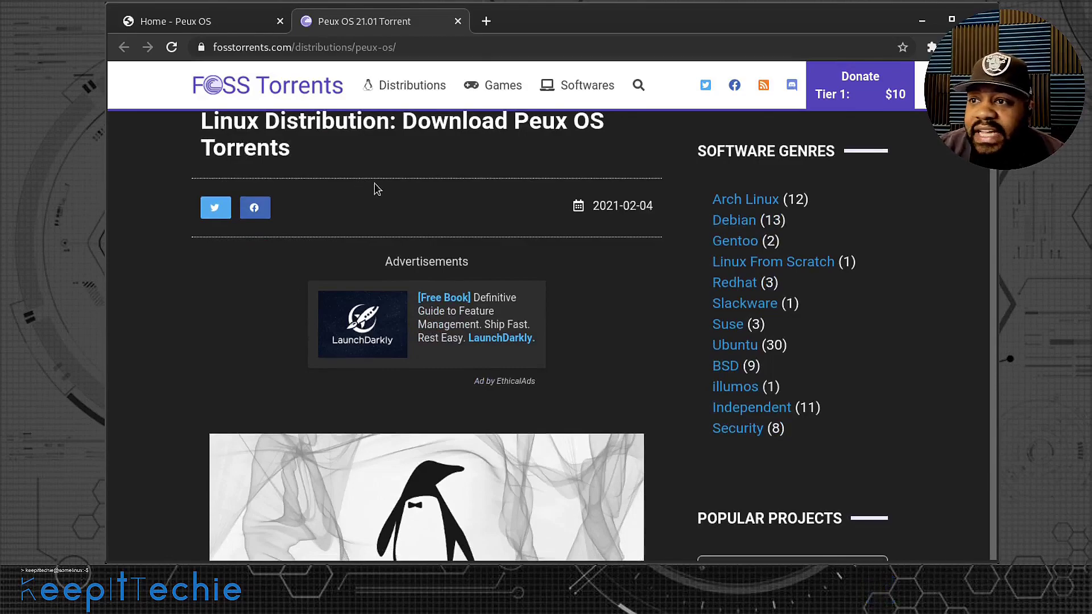
scroll(375, 188, down, 6)
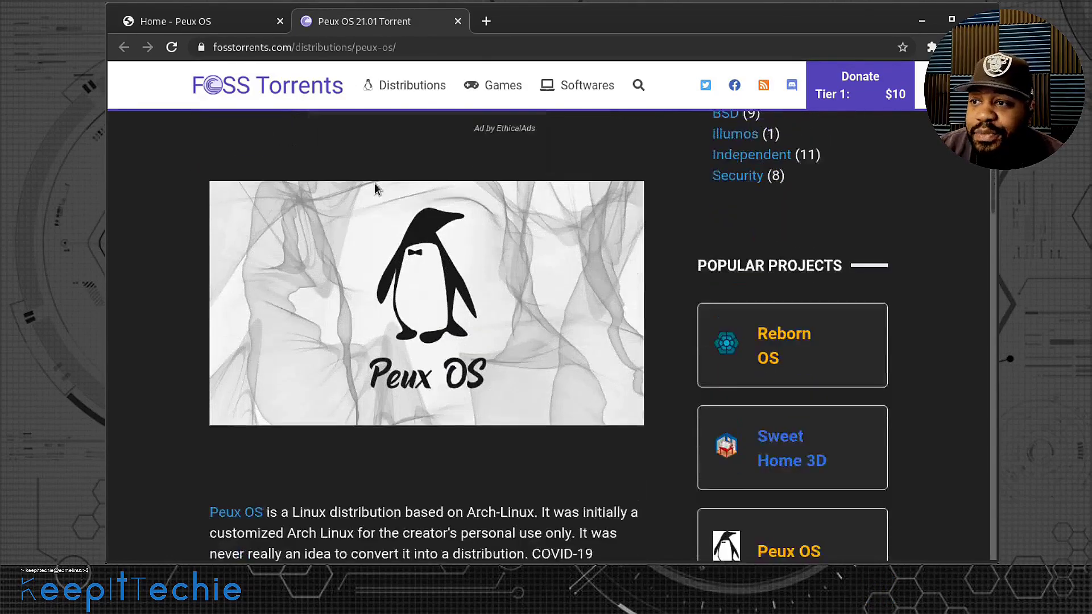
scroll(373, 404, down, 1)
scroll(373, 404, down, 12)
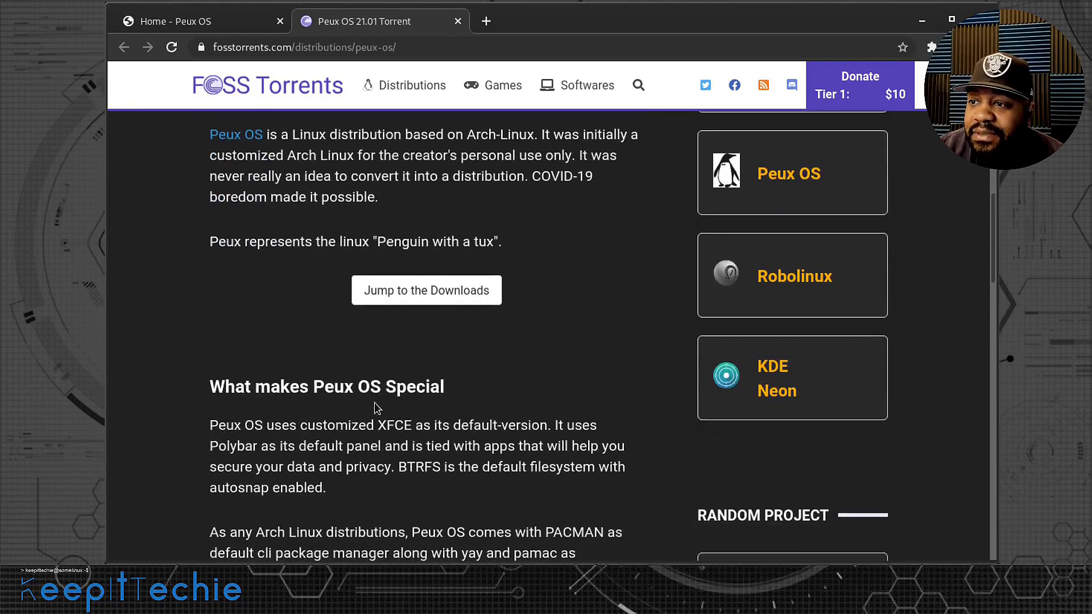
scroll(383, 391, down, 3)
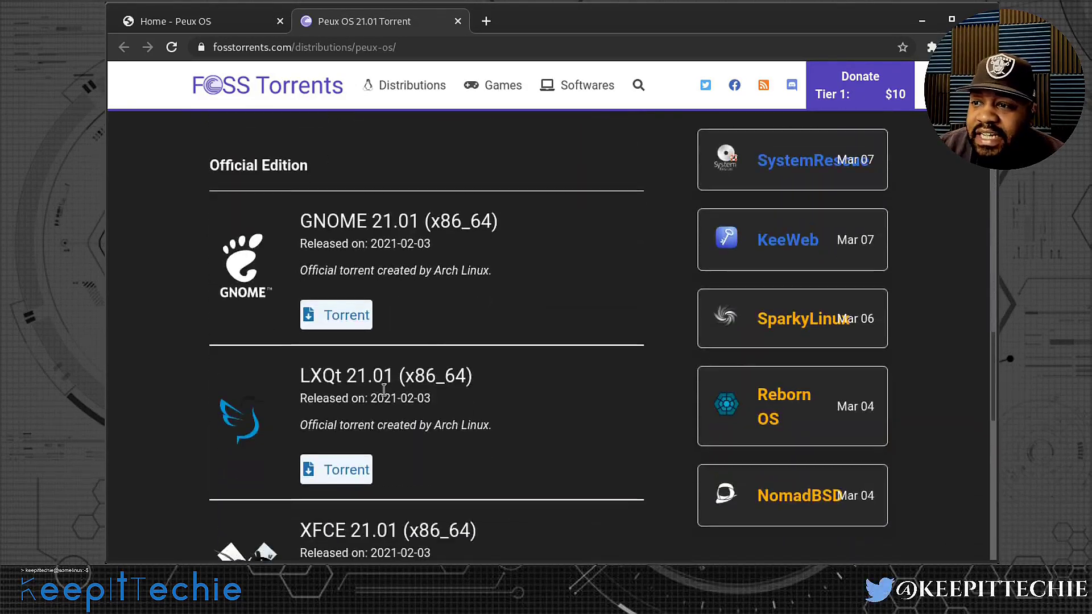
scroll(449, 336, down, 3)
scroll(572, 370, up, 3)
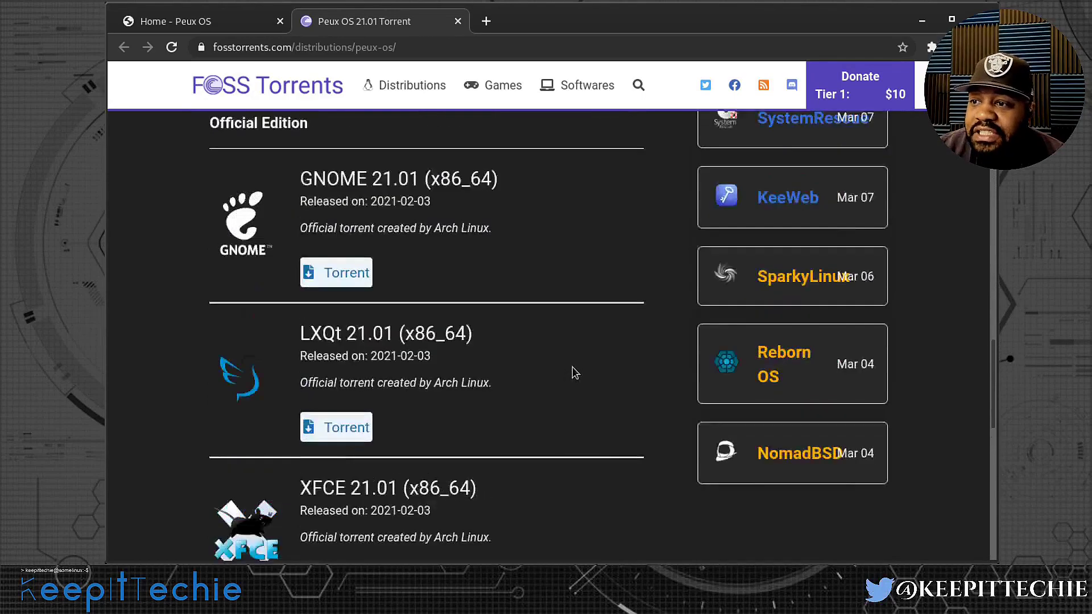
scroll(576, 366, down, 1)
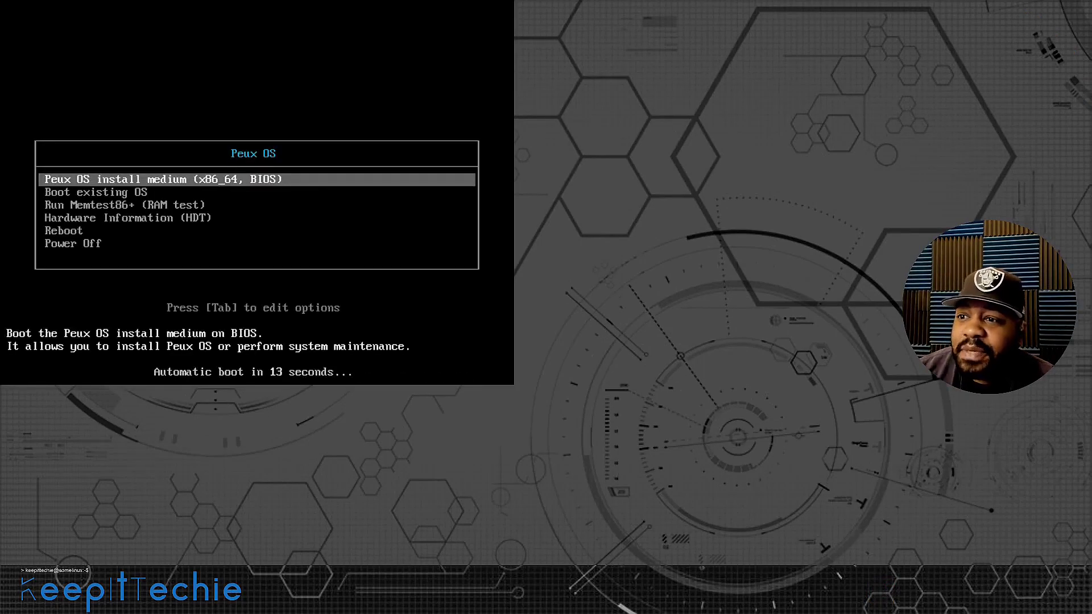
- Review the Peux OS boot menu entries from the install medium down to Power Off
key(Down)
key(Up)
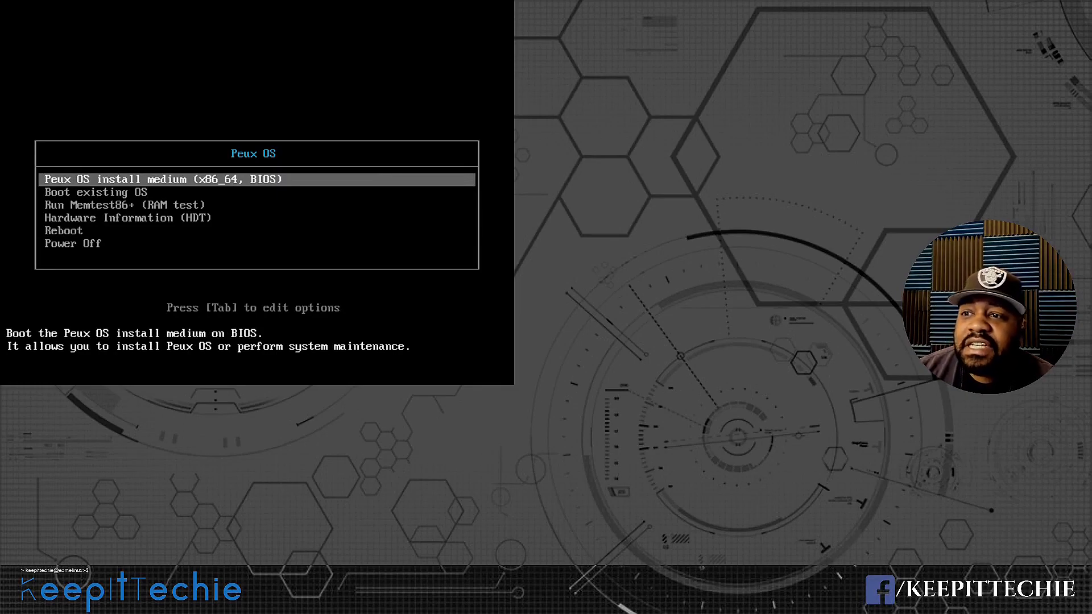
key(Down)
key(Up)
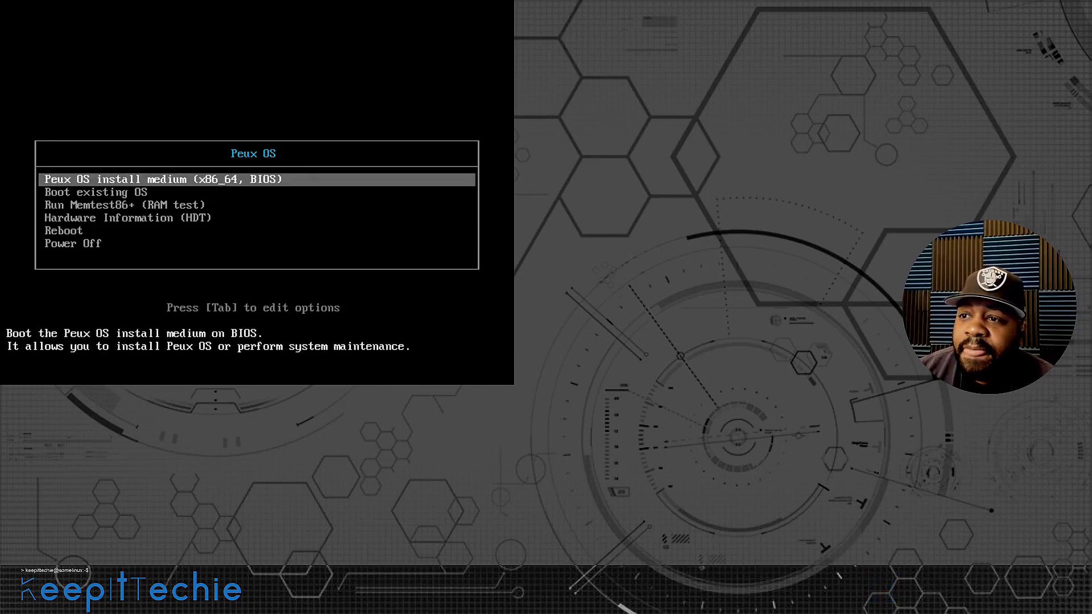
key(Down)
key(Down)
key(Down)
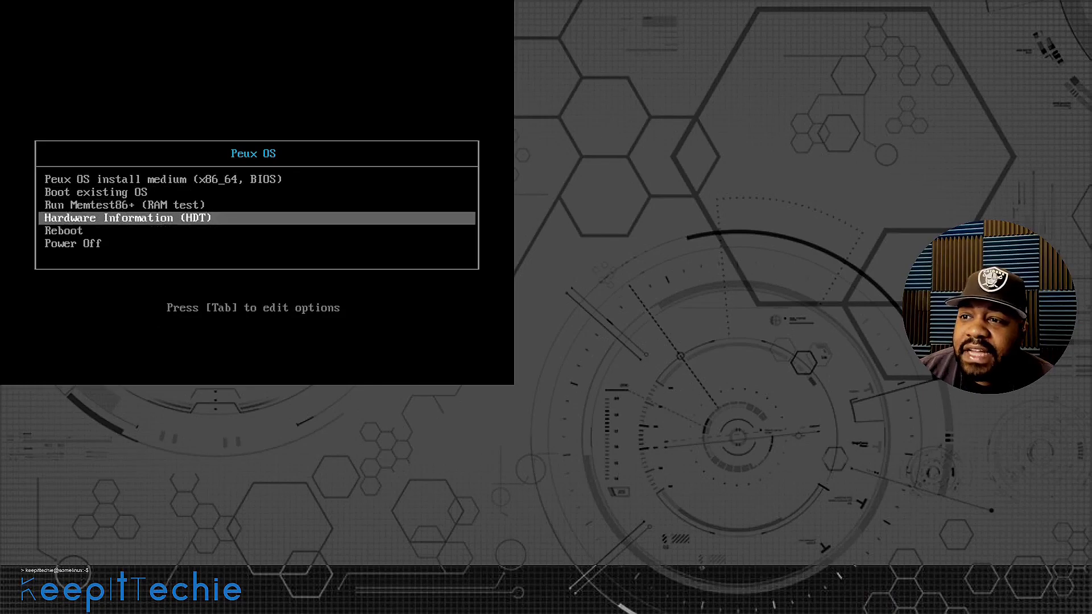
key(Up)
key(Down)
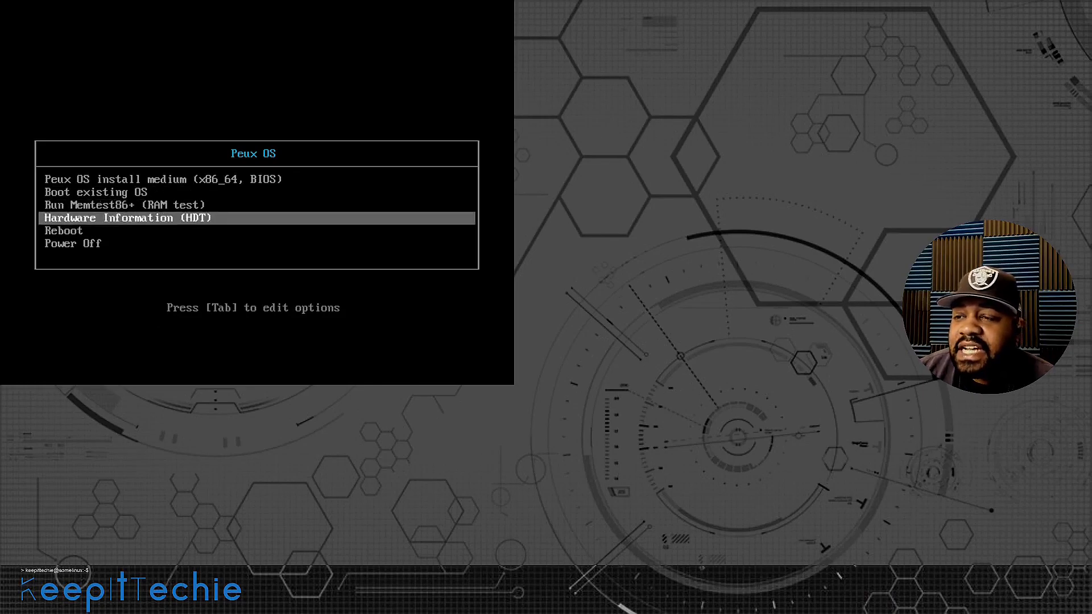
key(Down)
key(Down)
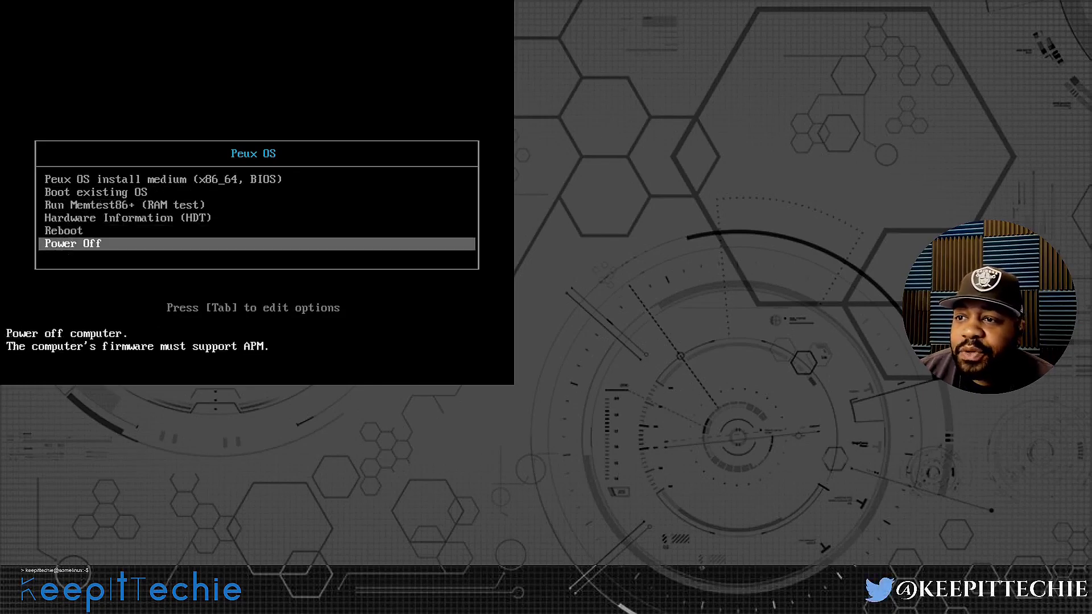
- Boot the Peux OS install medium (x86_64, BIOS)
key(Up)
key(Up)
key(Up)
key(Up)
key(Up)
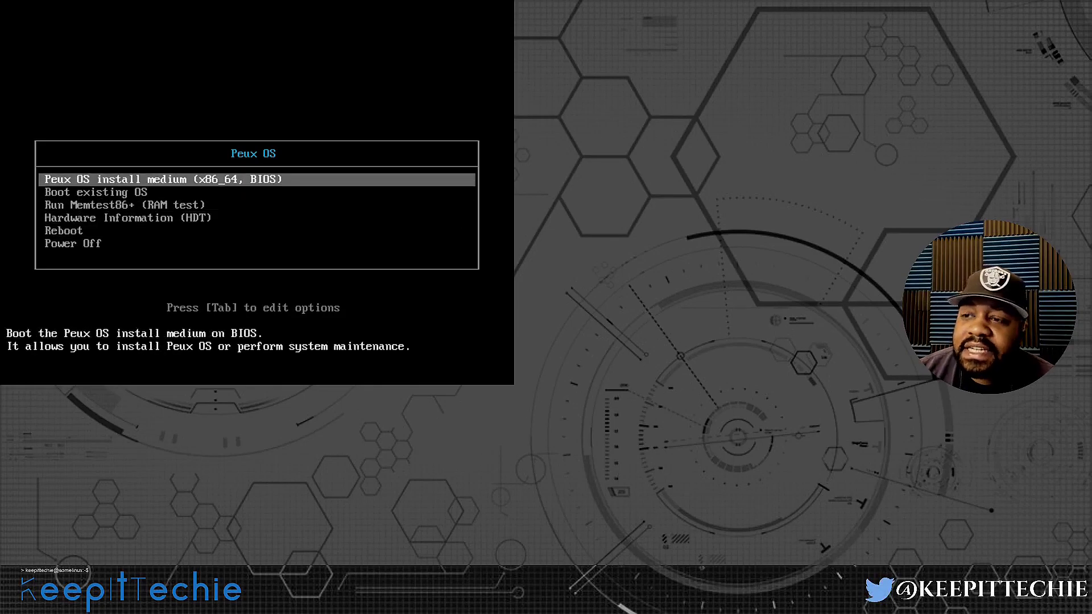
key(Return)
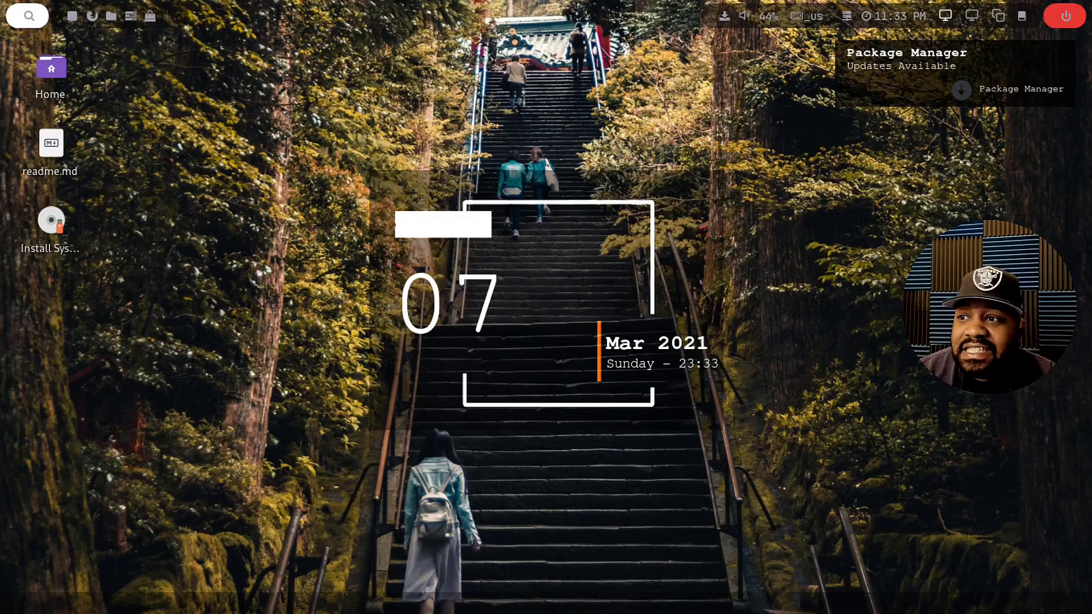
- Launch the Install System desktop launcher, running it despite its untrusted status
click(356, 346)
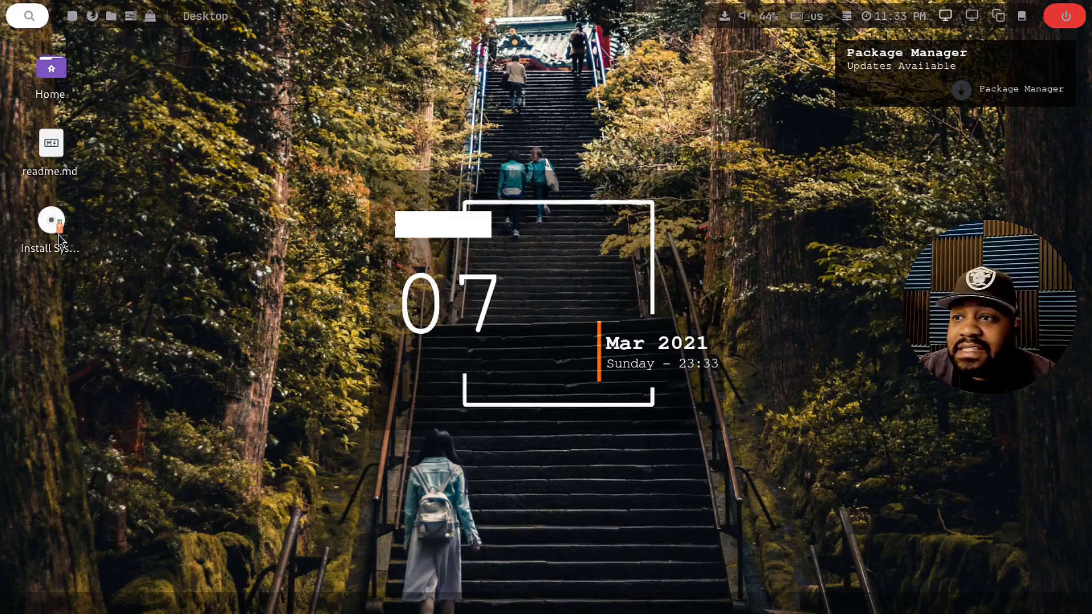
mouse_move(59, 238)
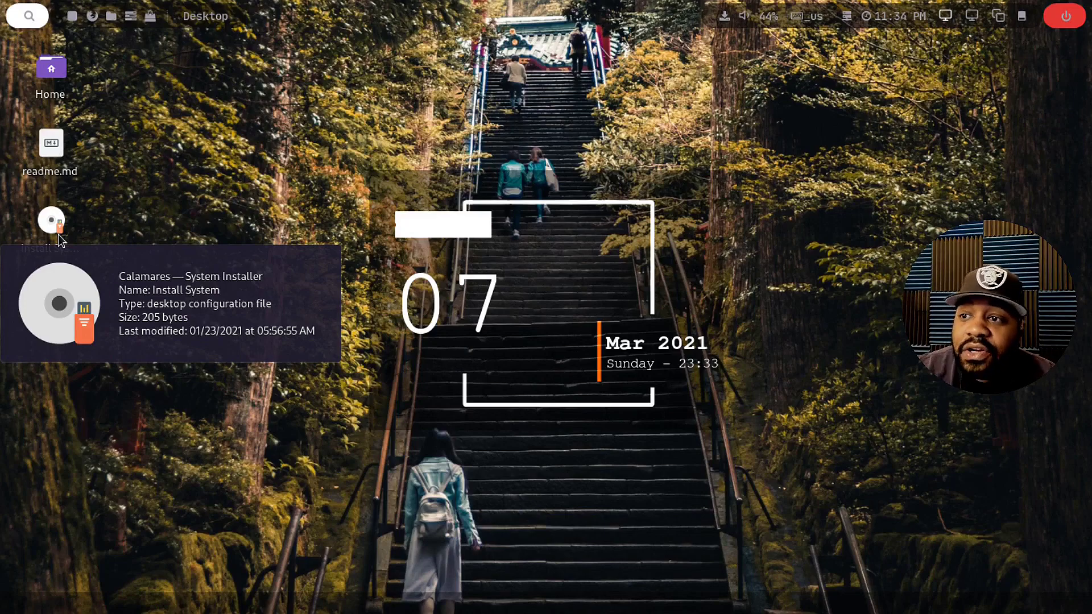
double_click(56, 228)
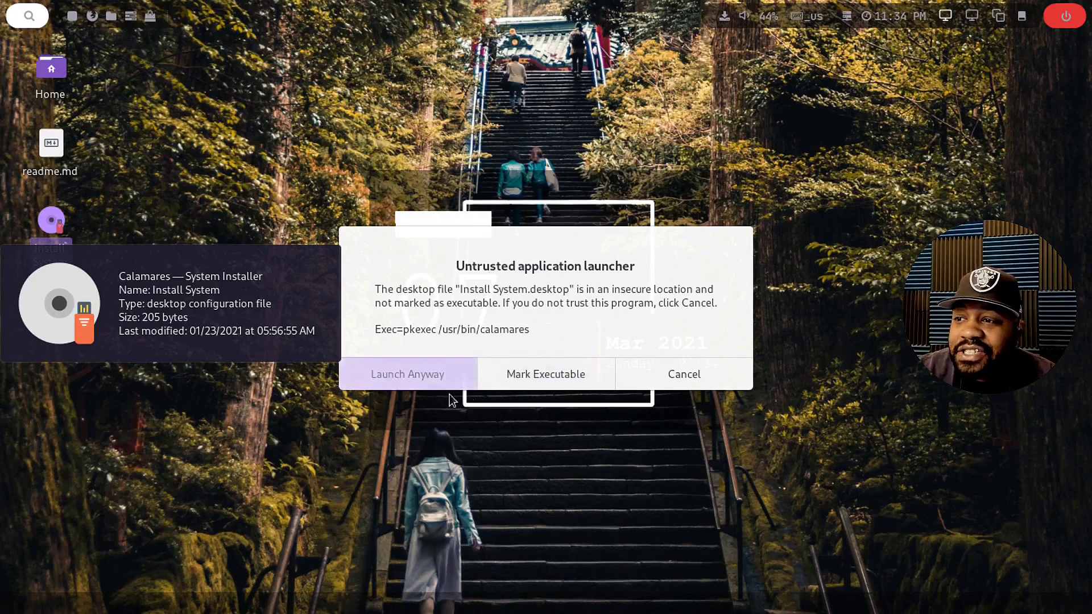
click(402, 375)
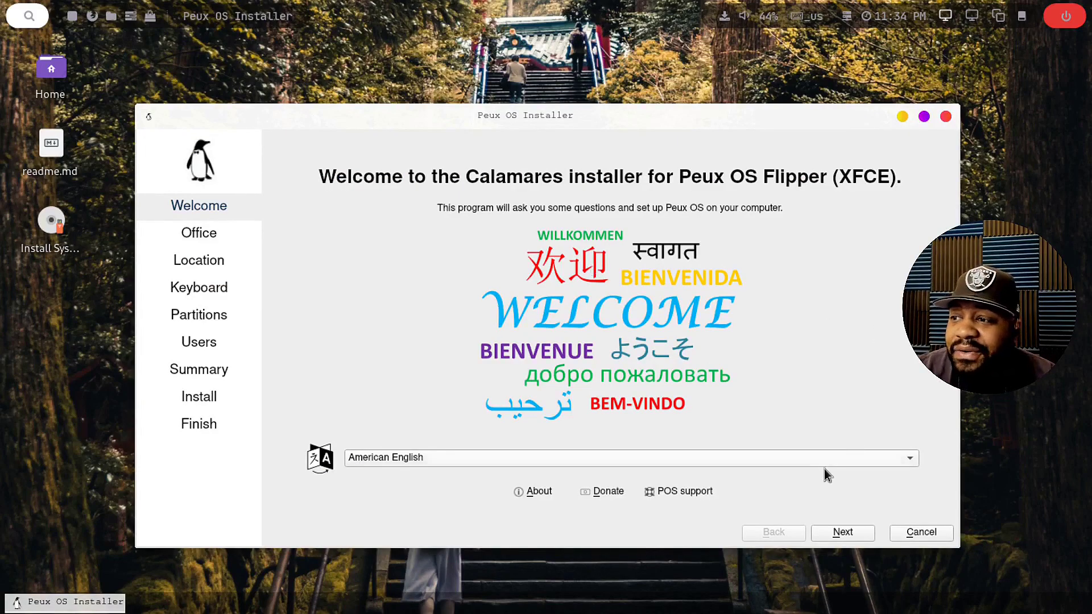
- Accept American English, Libre Office Still, the America/Los Angeles time zone and the default English (US) keyboard layout in the installer
click(843, 533)
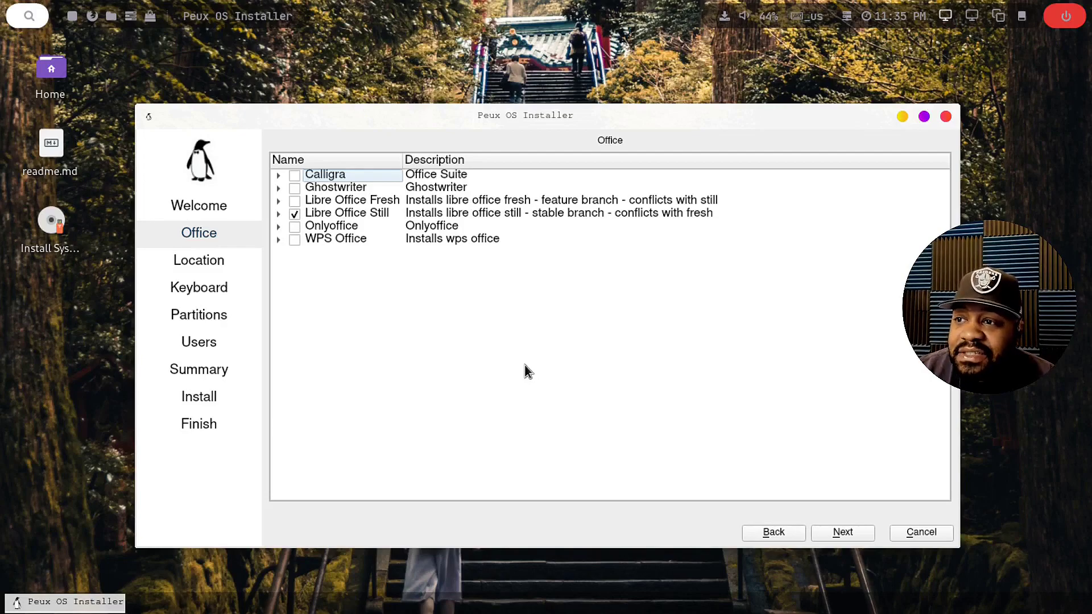
click(839, 532)
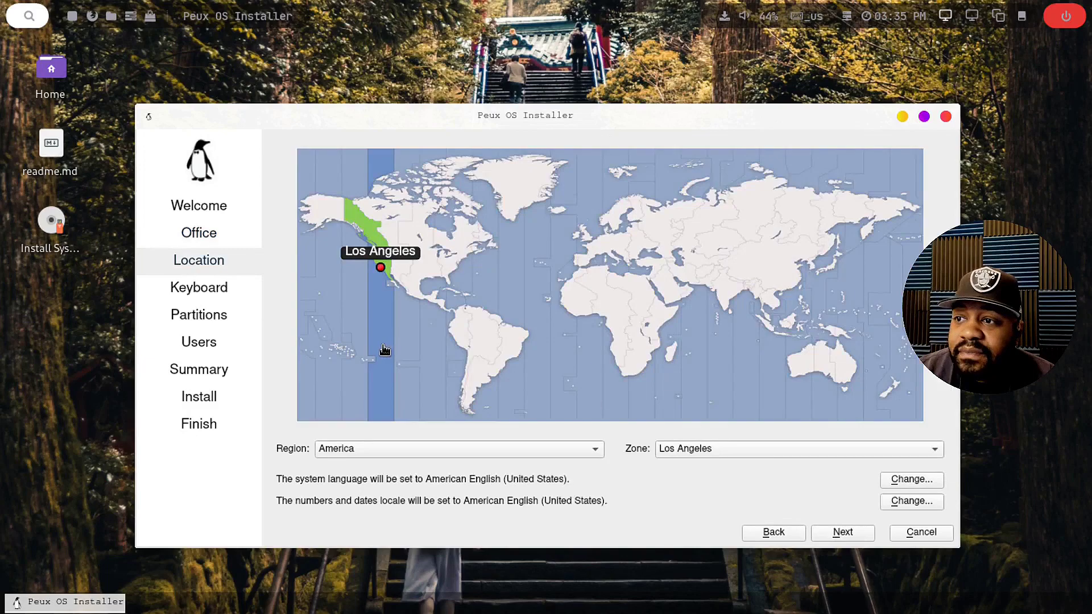
click(841, 535)
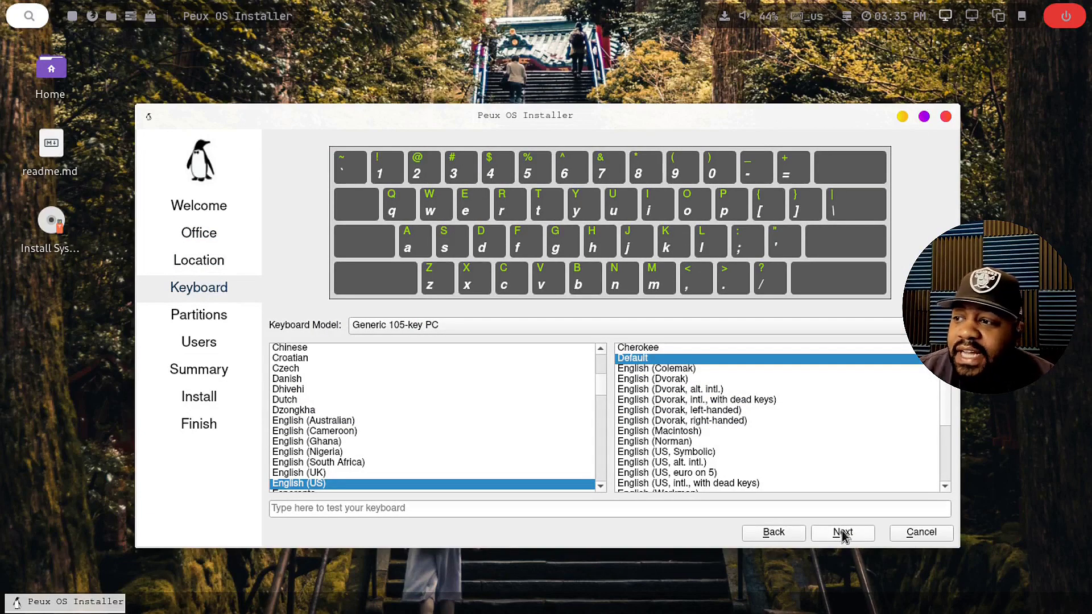
click(843, 533)
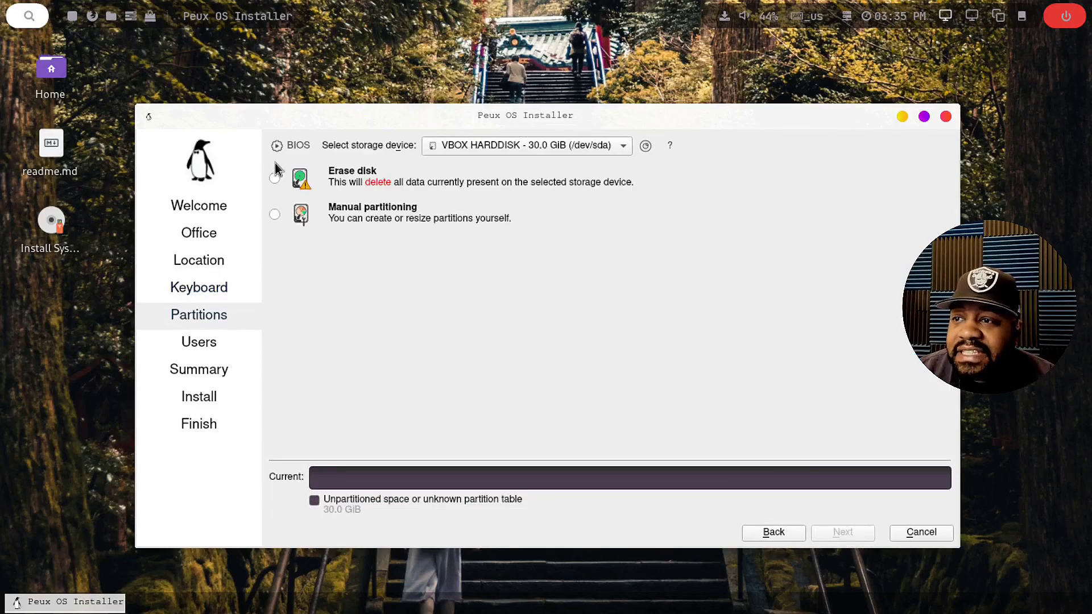
- Choose to erase the 30.0 GiB VBOX HARDDISK with Swap to file, and continue to the user setup
click(275, 179)
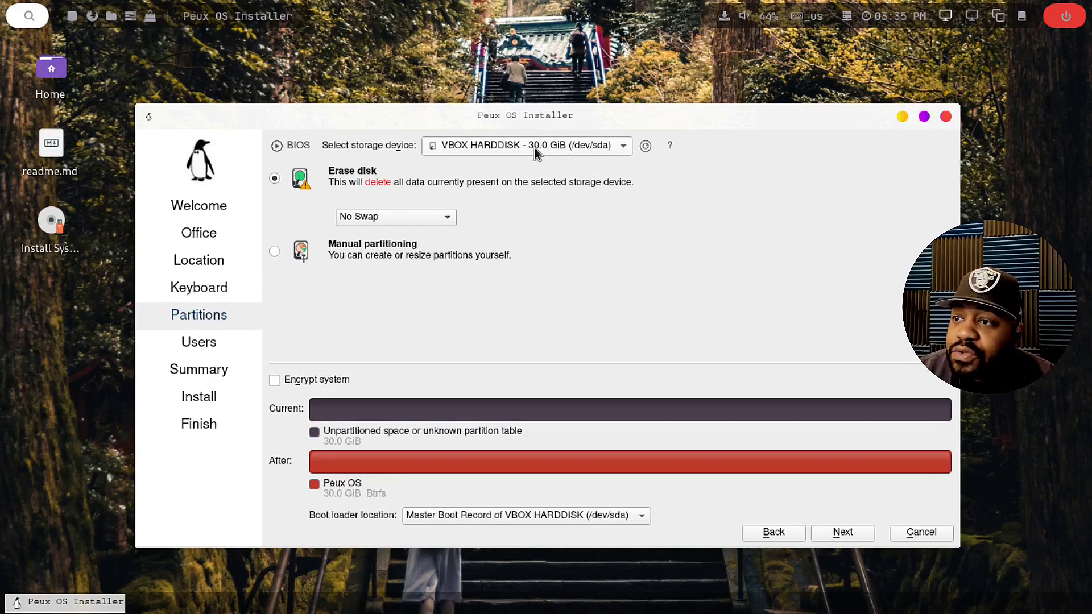
click(448, 218)
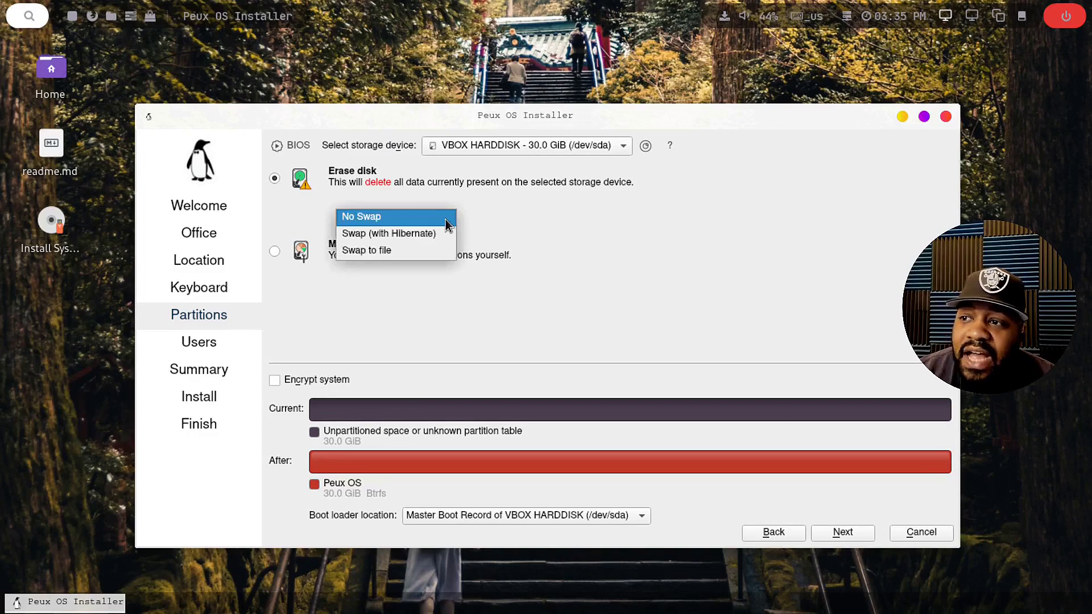
click(427, 251)
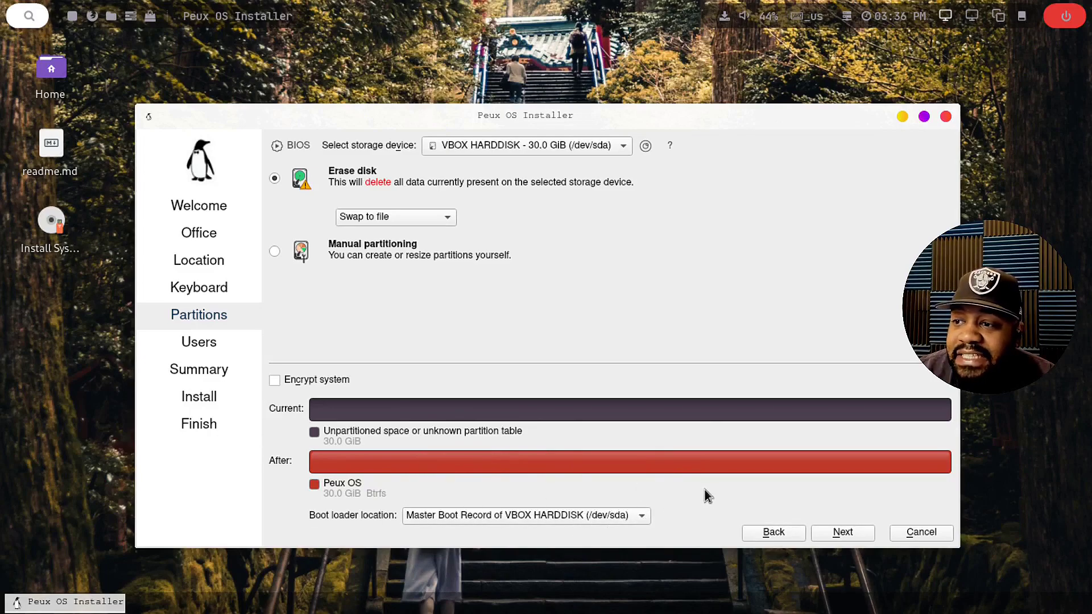
click(841, 533)
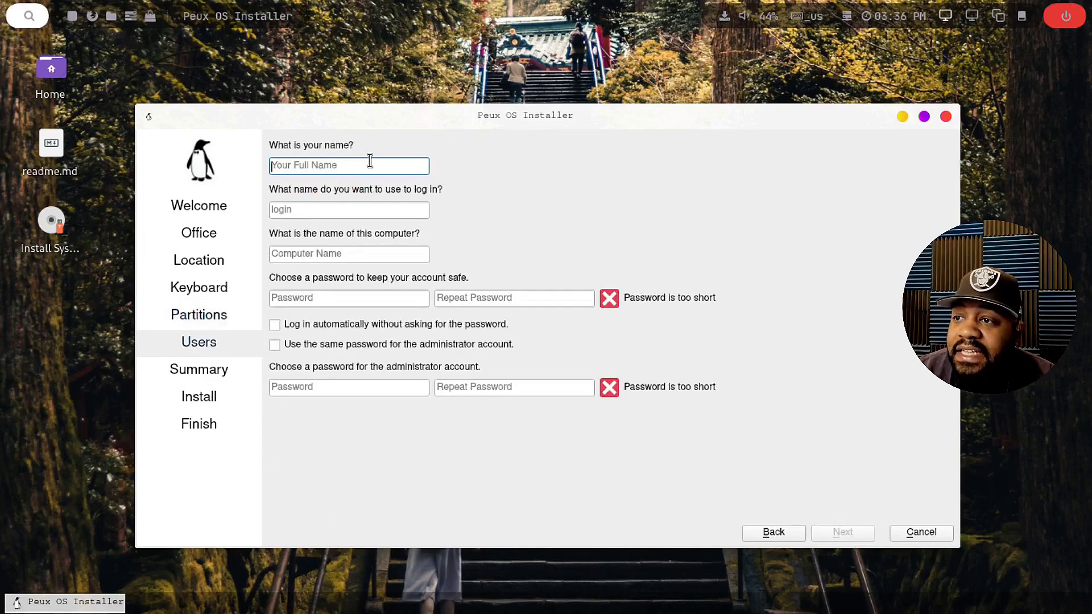
- Enter the user's name for the new account and set the computer name to pos
text(Josh)
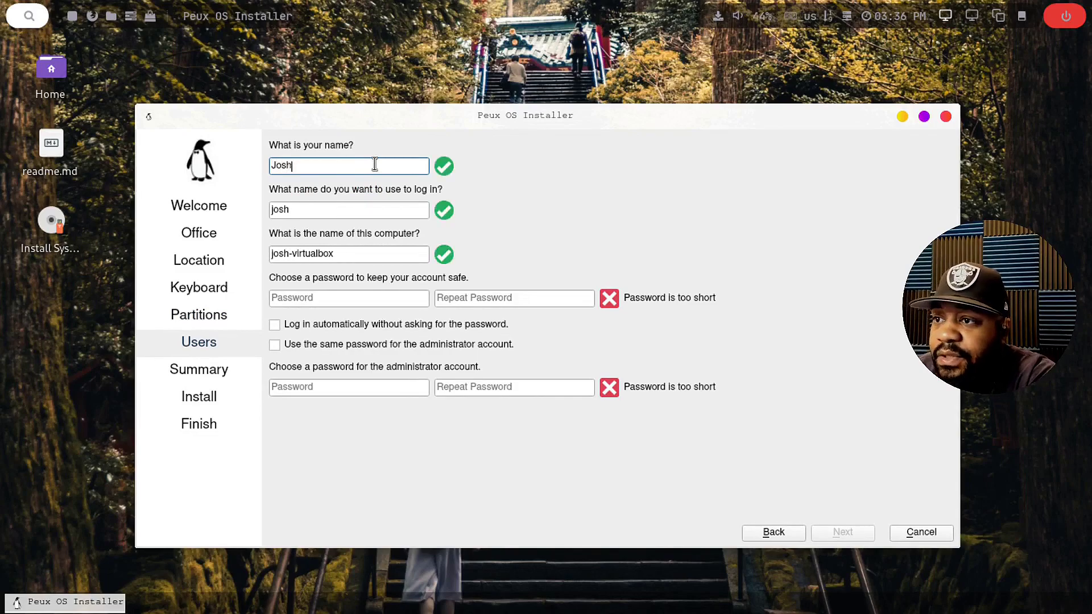
key(Tab)
key(Tab)
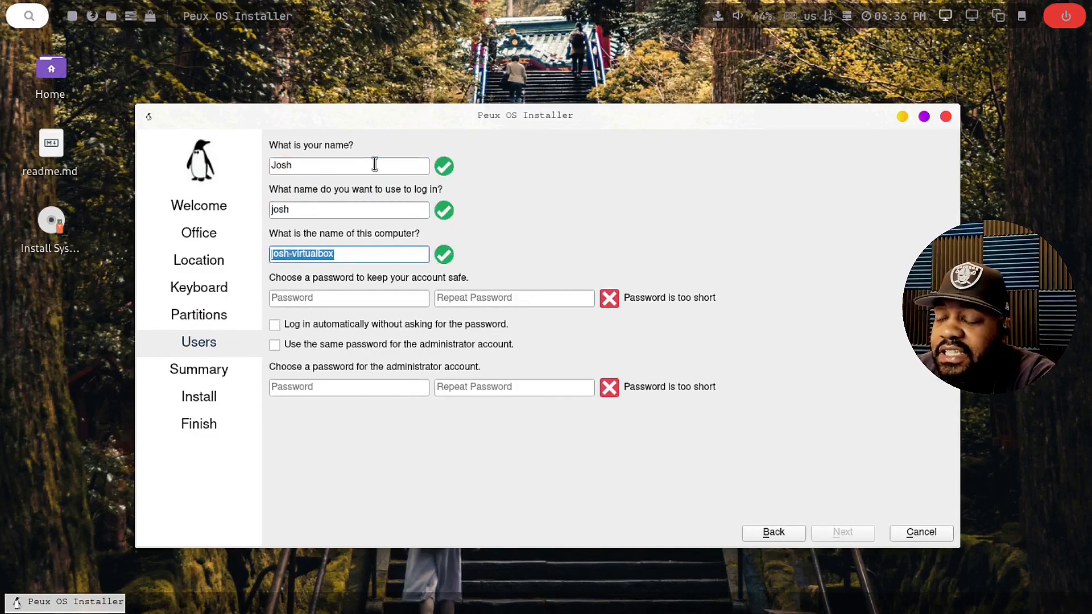
text(pos)
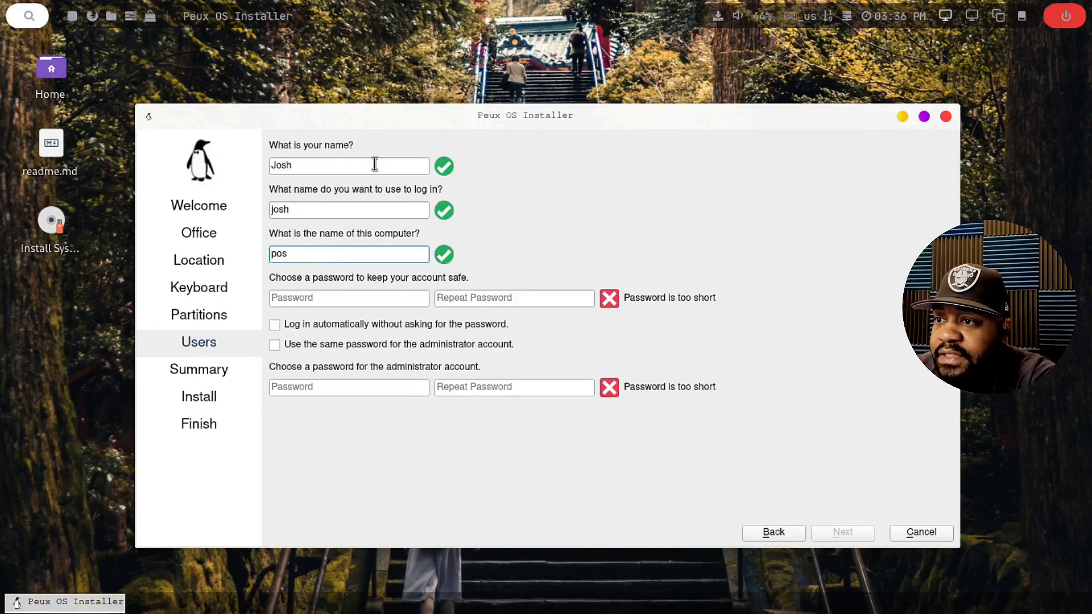
- Enter and repeat the password for the new user account
key(Tab)
text(•••••)
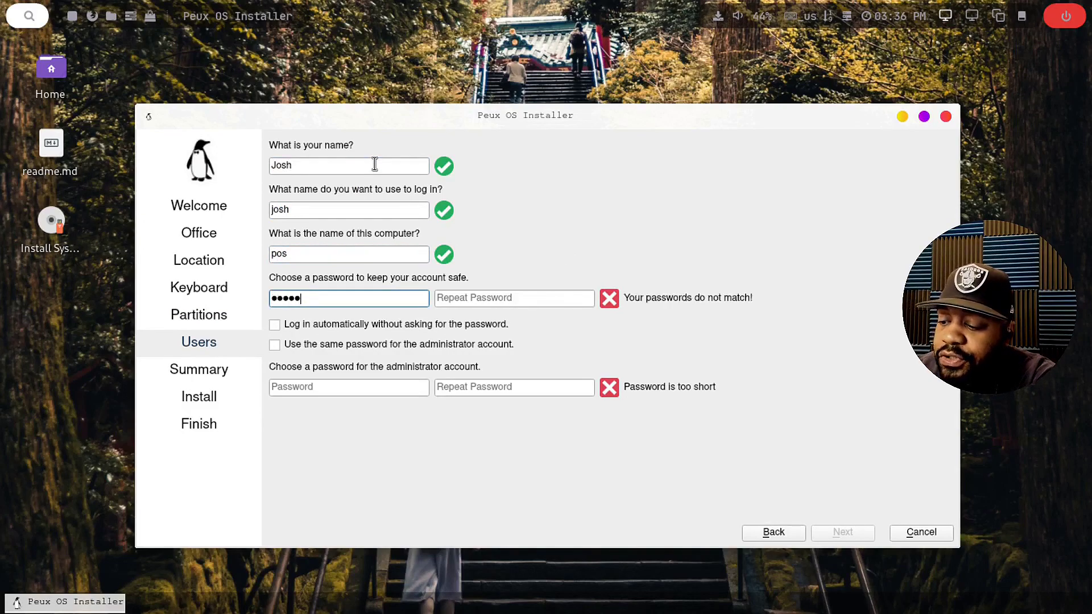
text(••••)
key(Tab)
text(•••••)
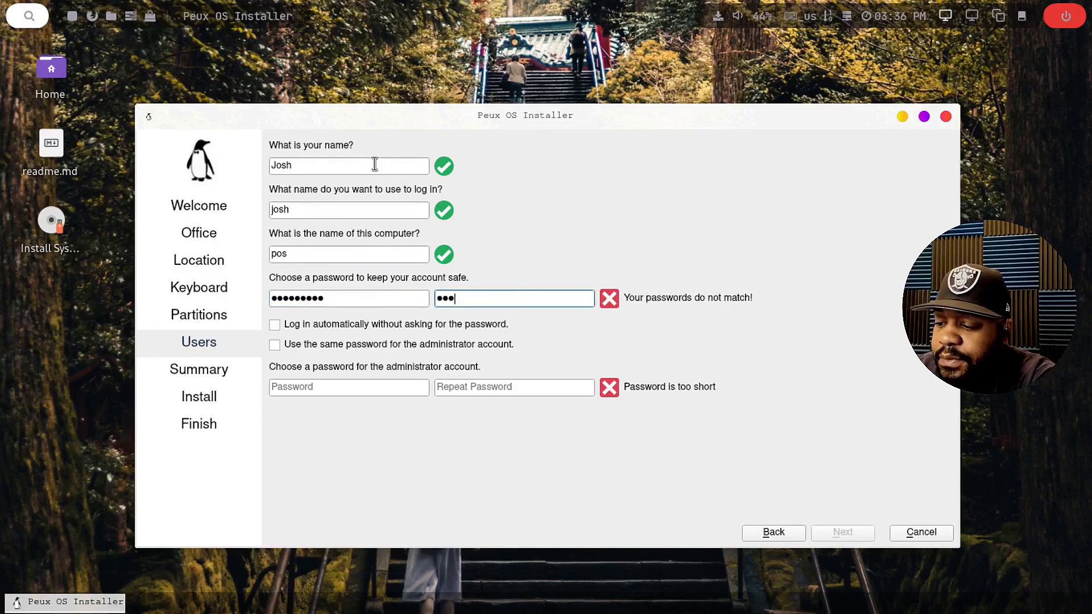
text(••••)
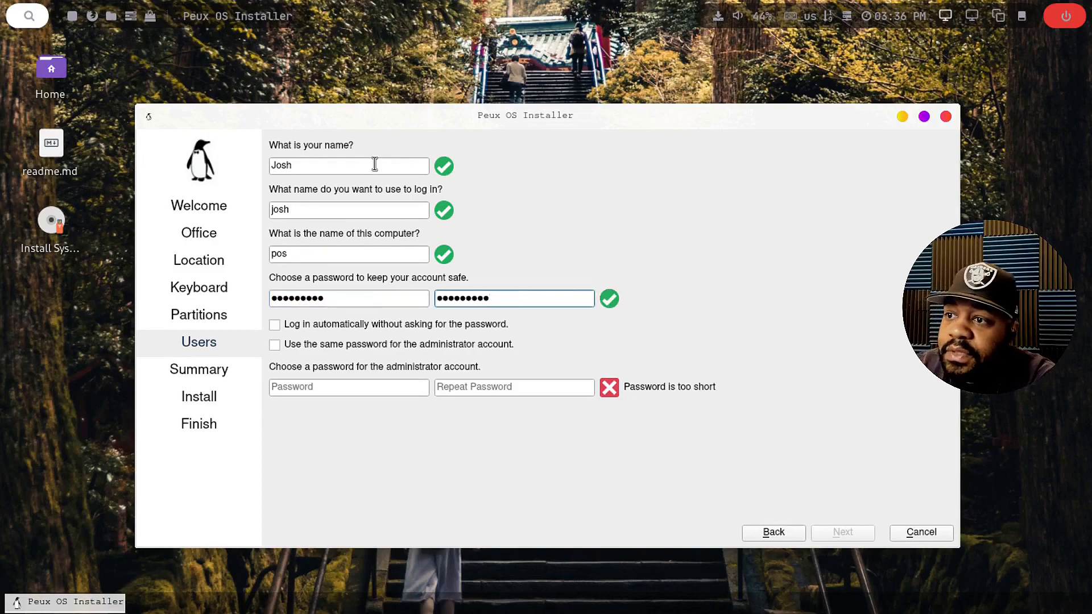
- Use the same password for the administrator account, continue to the summary and start the installation
click(275, 345)
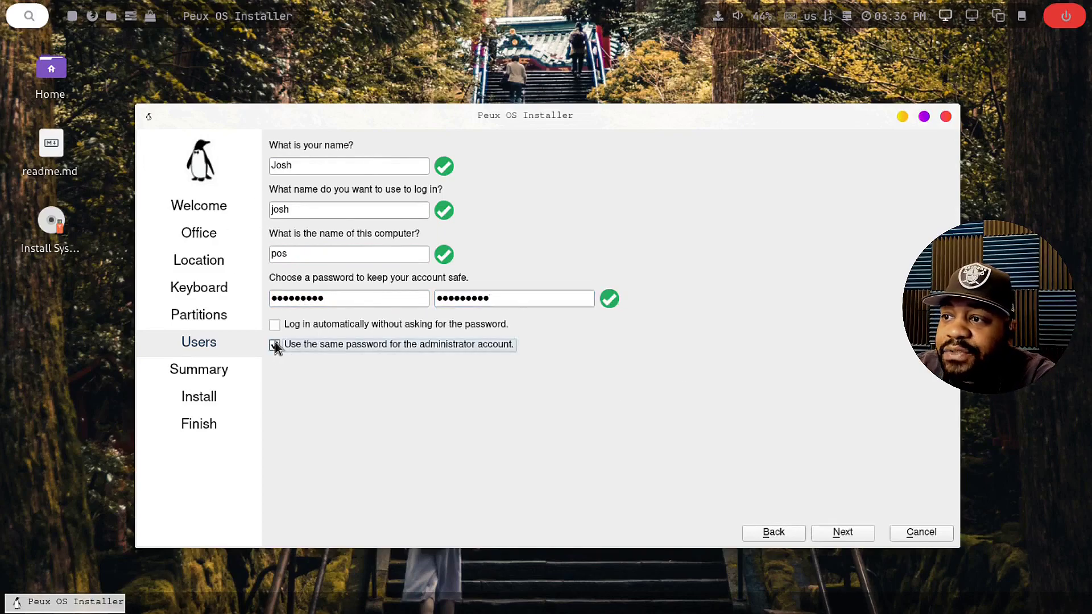
click(850, 534)
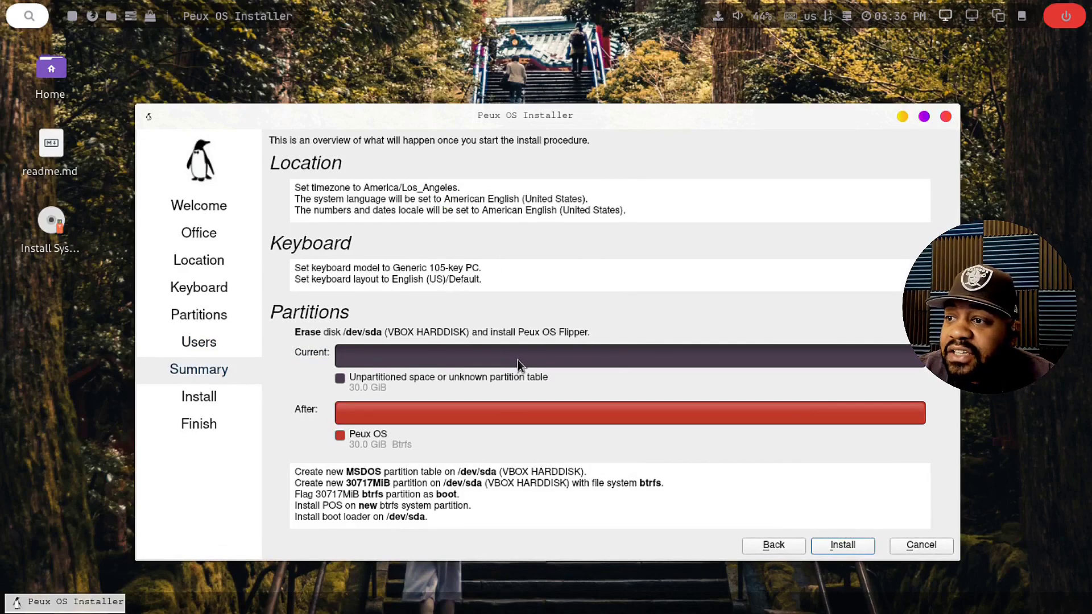
click(846, 546)
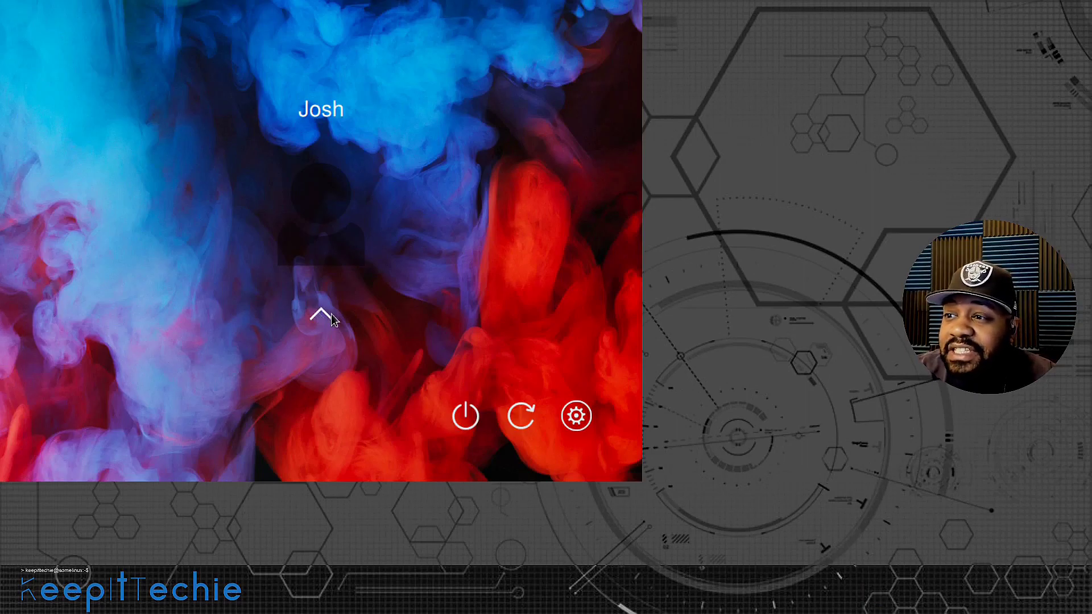
- Log in to the installed system by selecting the user and entering the account password
click(370, 205)
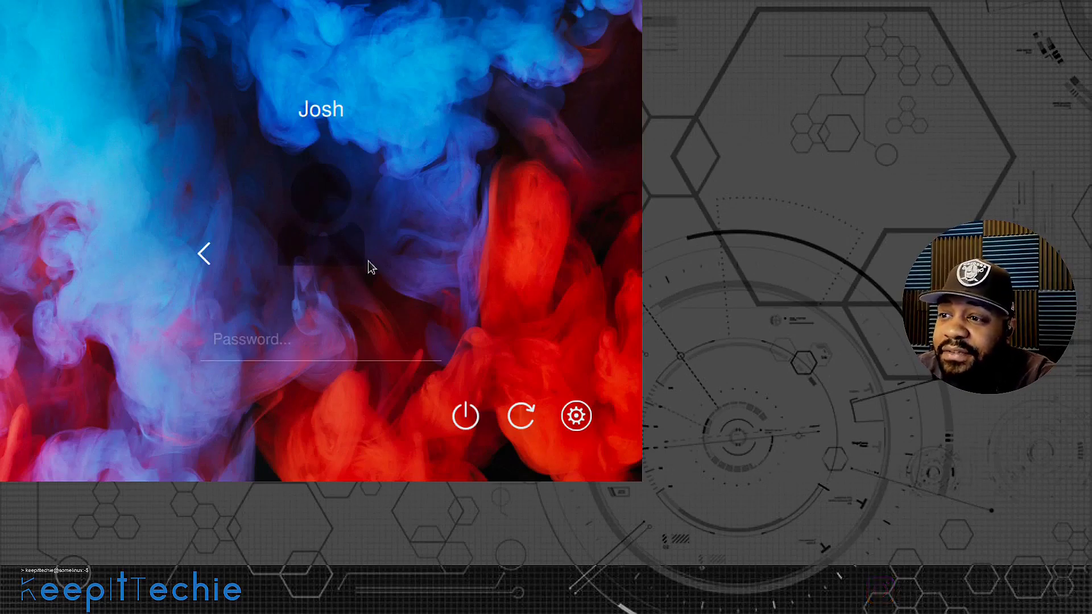
click(289, 348)
text(*****)
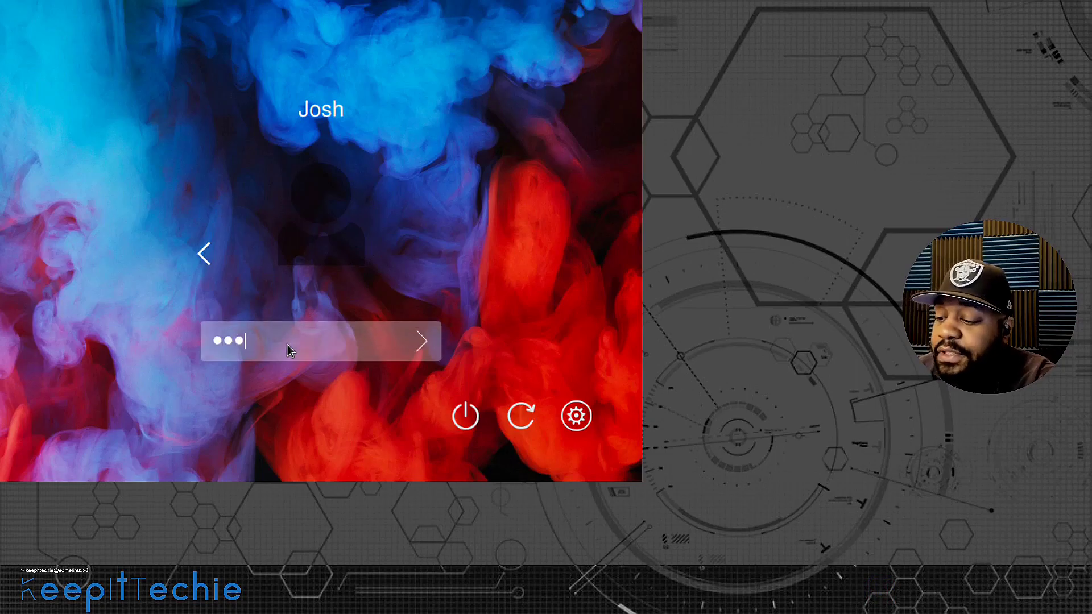
text(****)
key(Return)
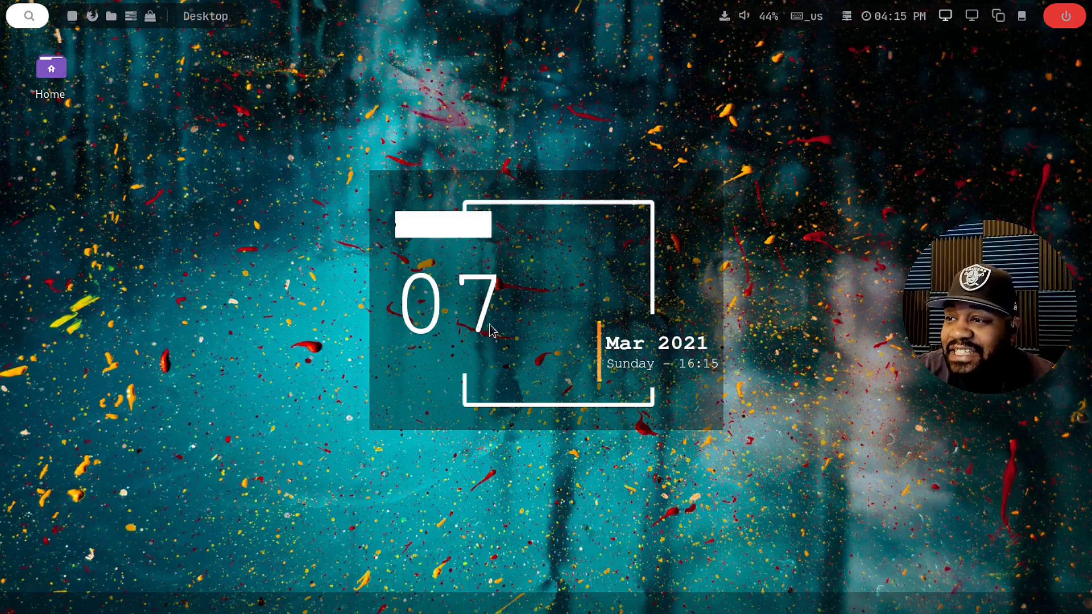
- View the log out, restart and shut down options in the session dialog, and cancel it
click(552, 310)
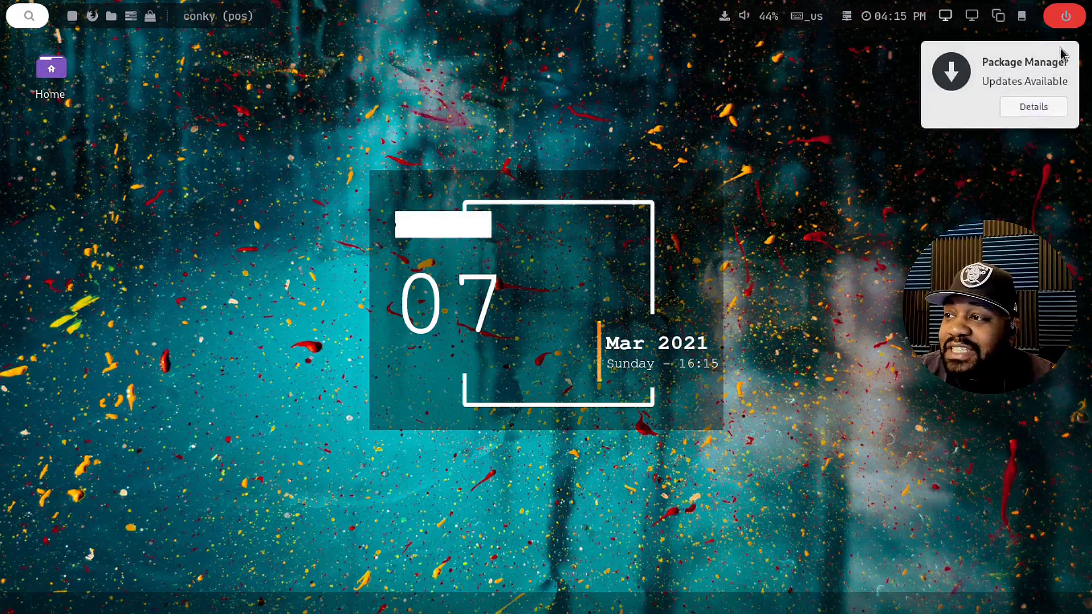
click(1010, 212)
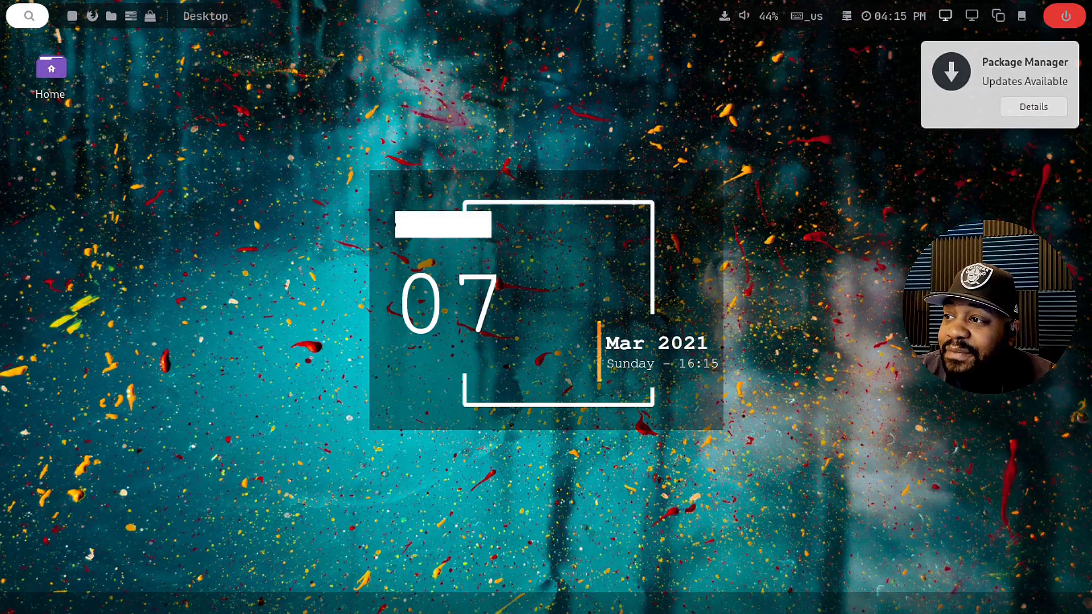
click(1067, 17)
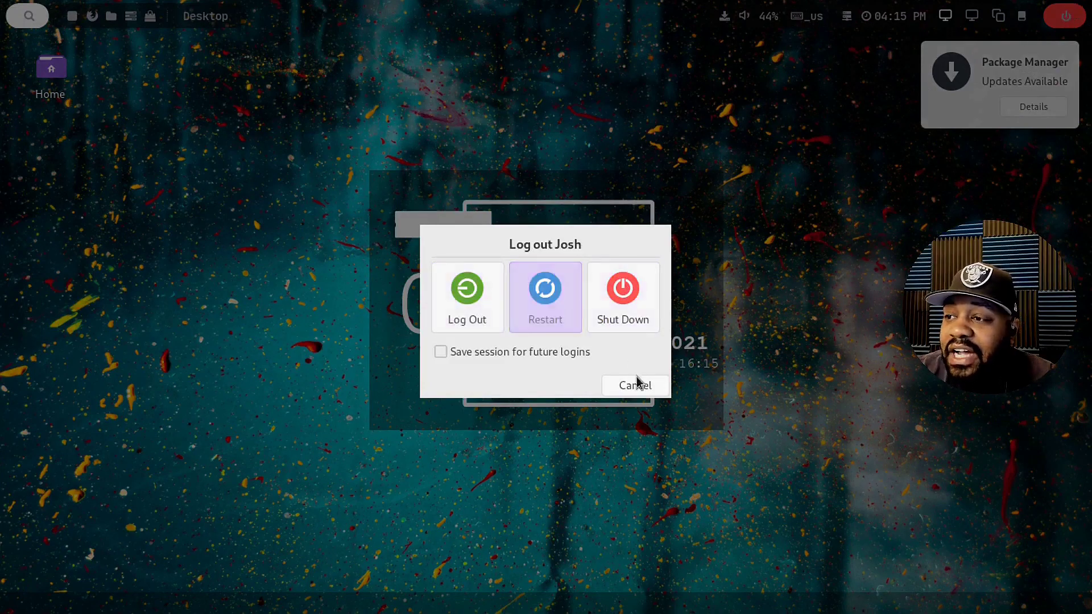
click(654, 385)
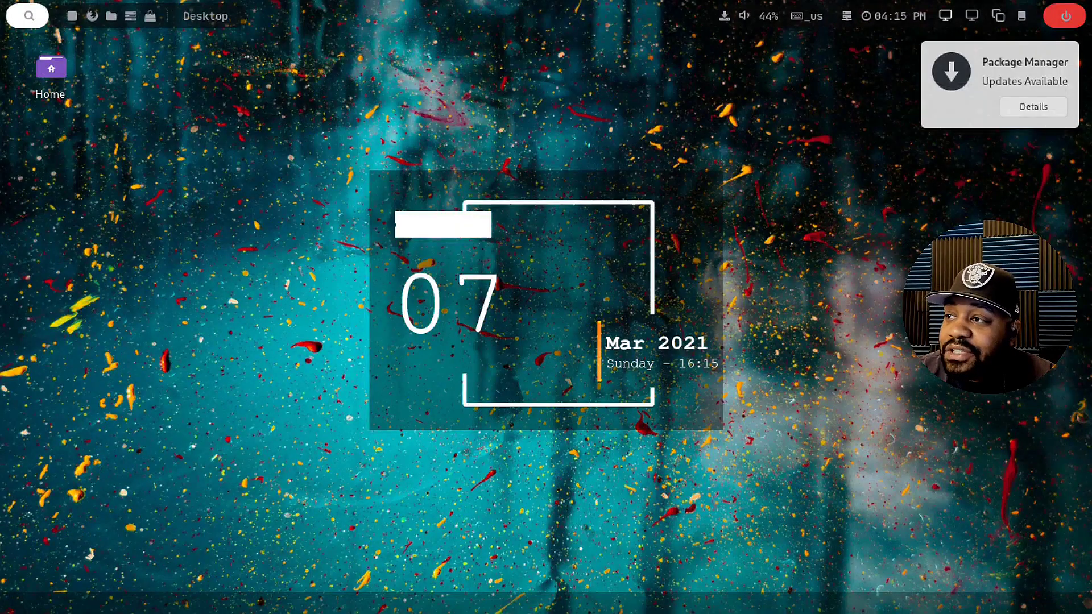
- View the Settings manager from the side dashboard, close it, and look at the applications menu
click(1024, 21)
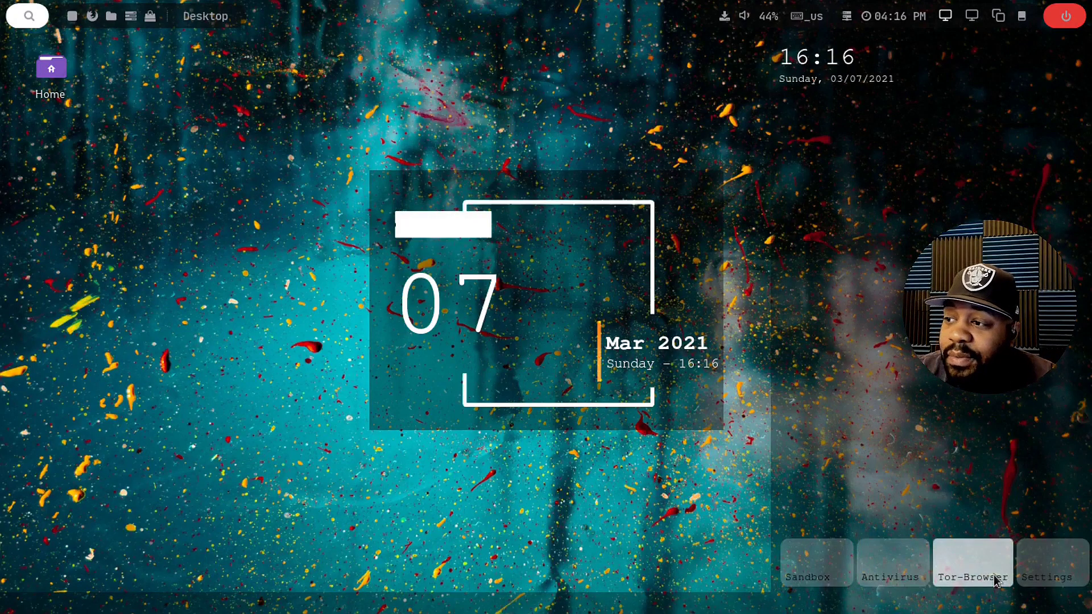
click(1051, 571)
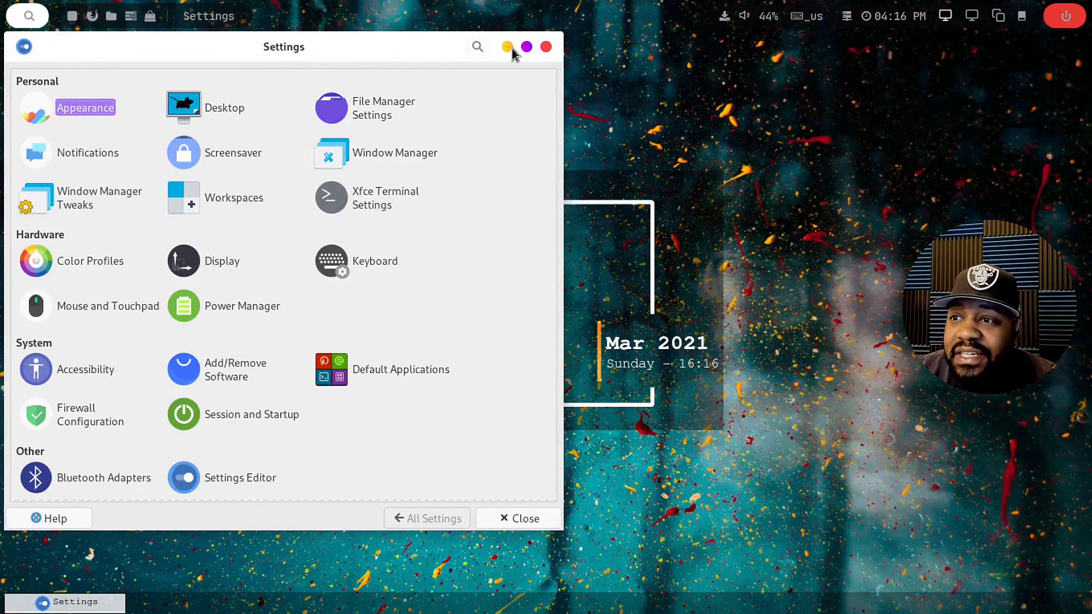
click(546, 47)
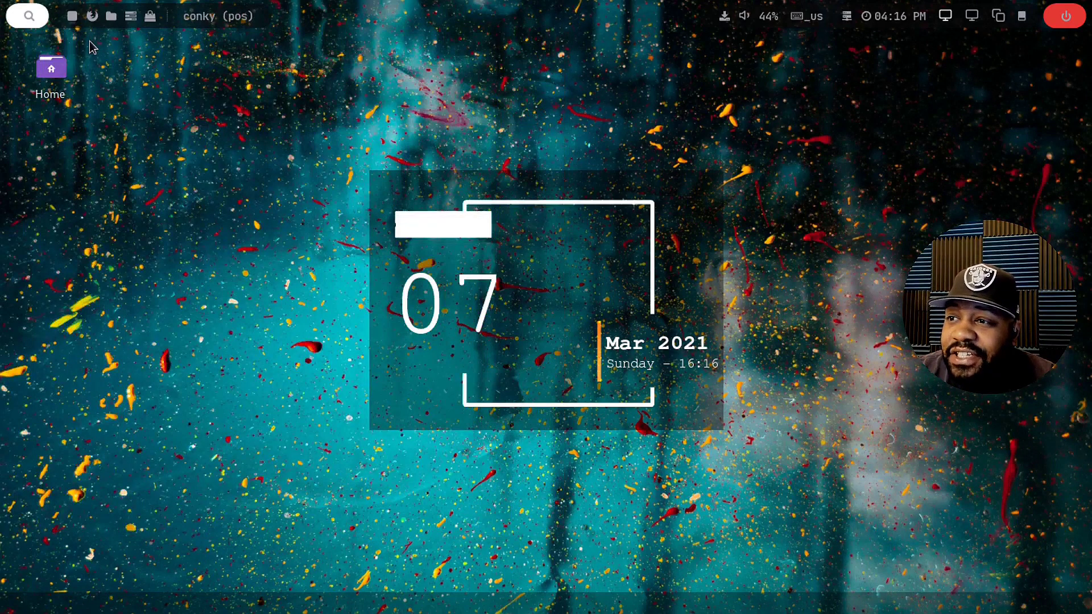
click(25, 21)
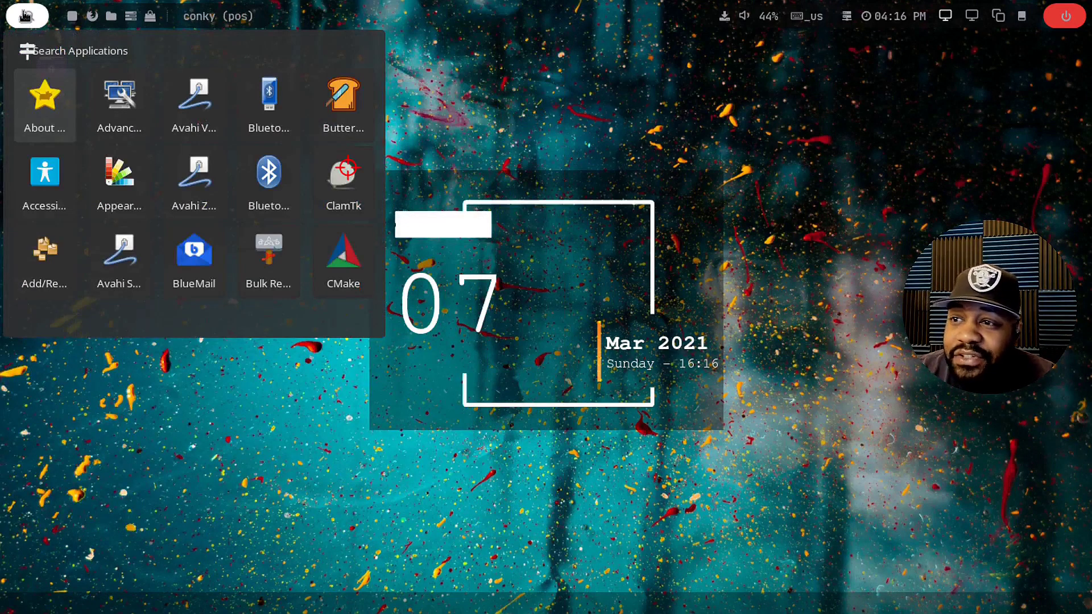
click(25, 20)
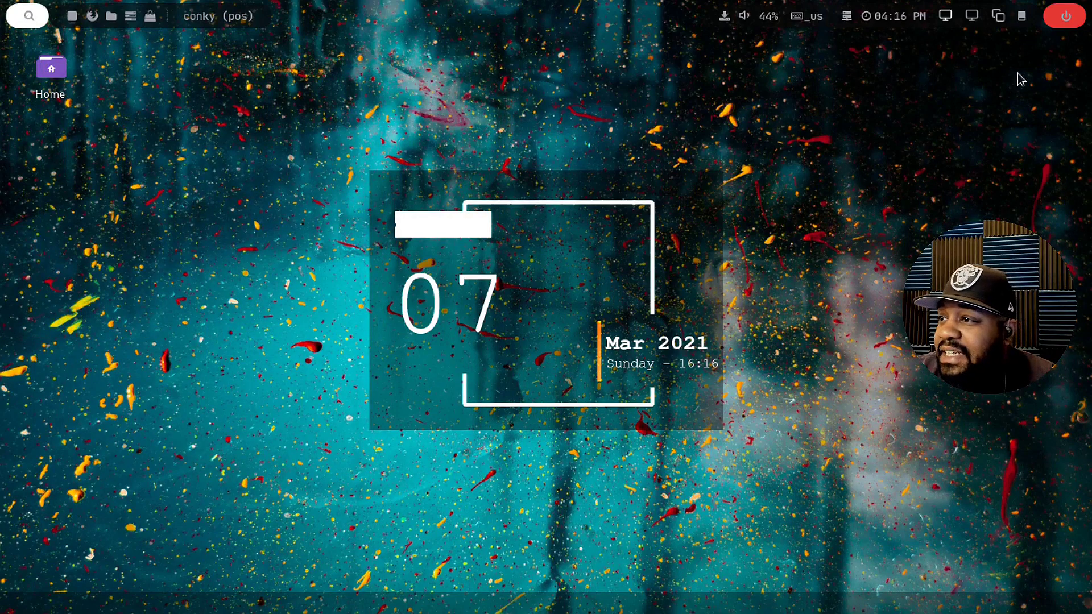
- Show the side dashboard to view its Sandbox, Antivirus, Tor-Browser and Settings shortcuts, and hide it again
click(1023, 17)
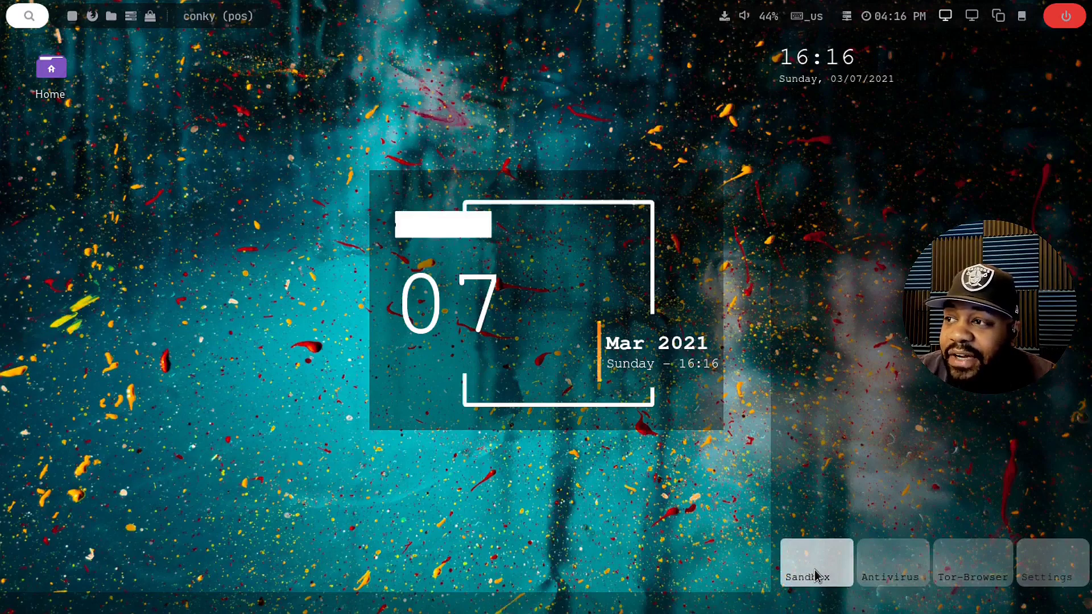
click(1022, 18)
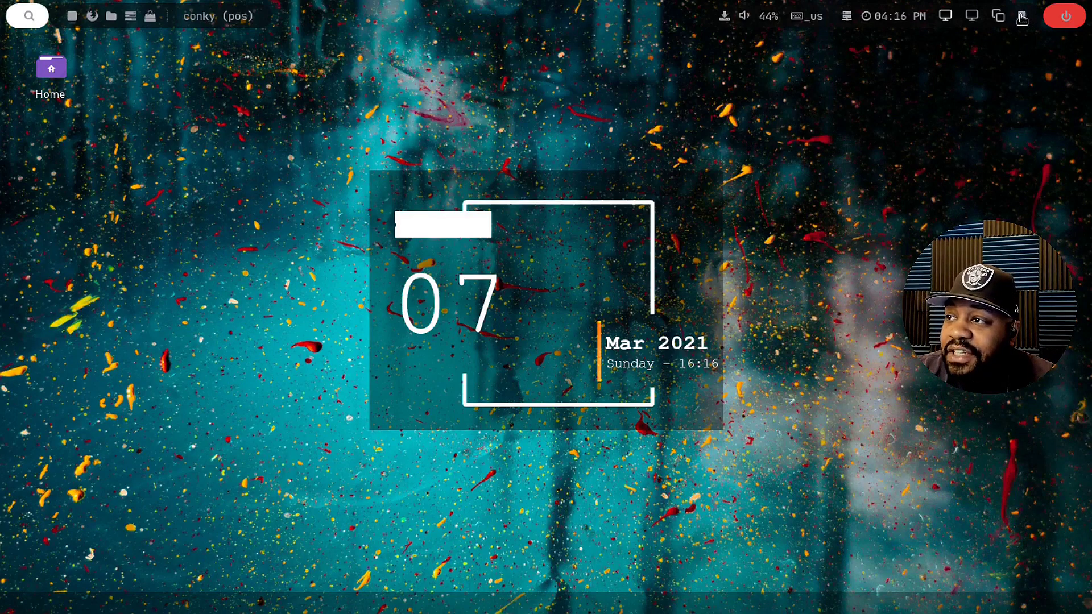
click(824, 152)
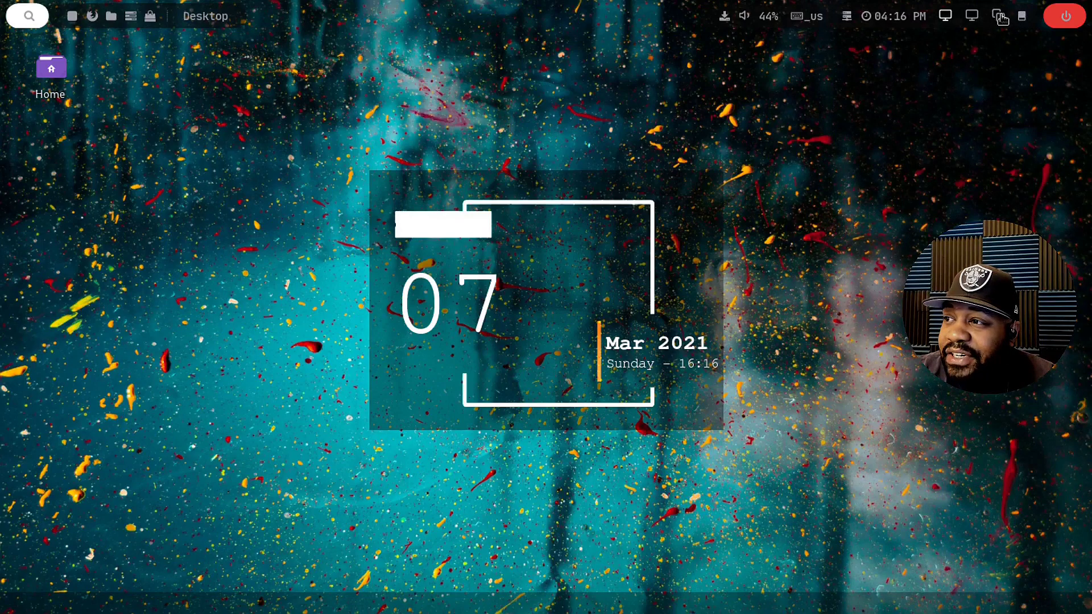
click(1020, 21)
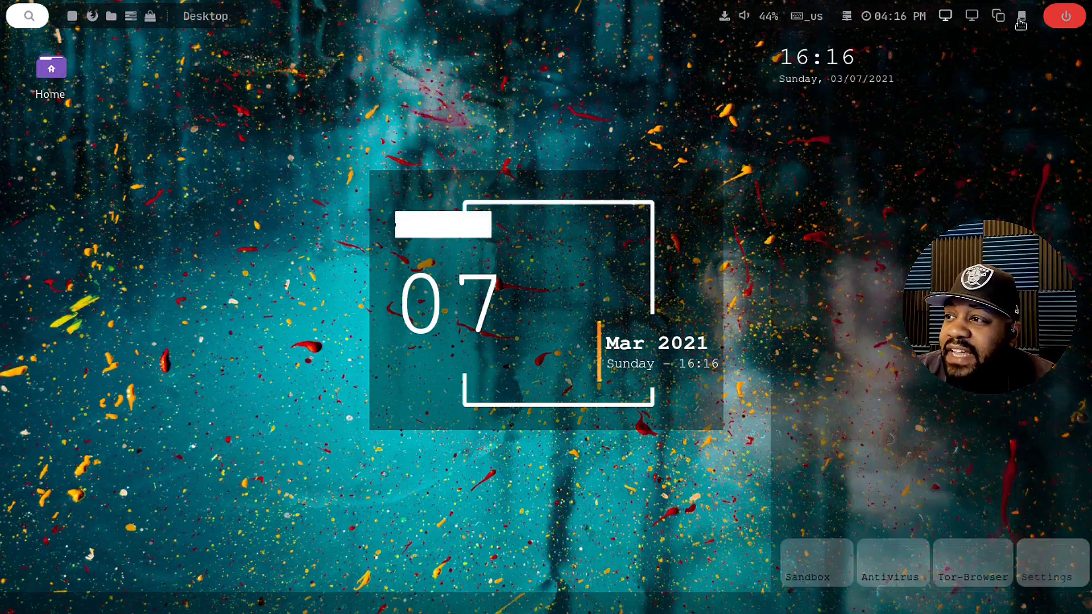
click(1021, 17)
- Test the show-desktop toggle with the Home folder window open and unmaximized, restore the window and close it
click(998, 20)
click(999, 22)
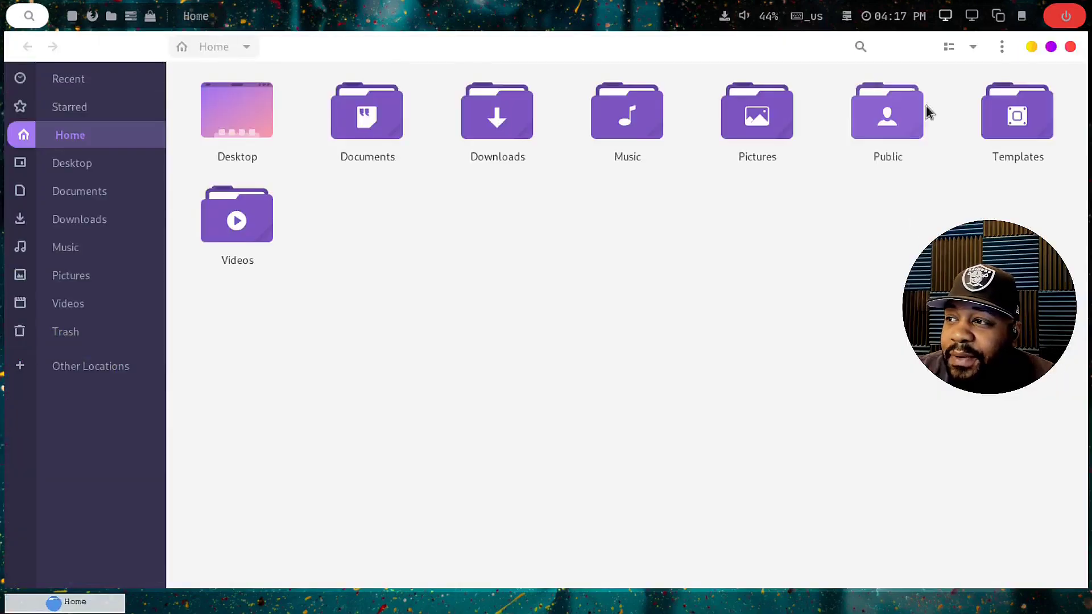
click(1051, 48)
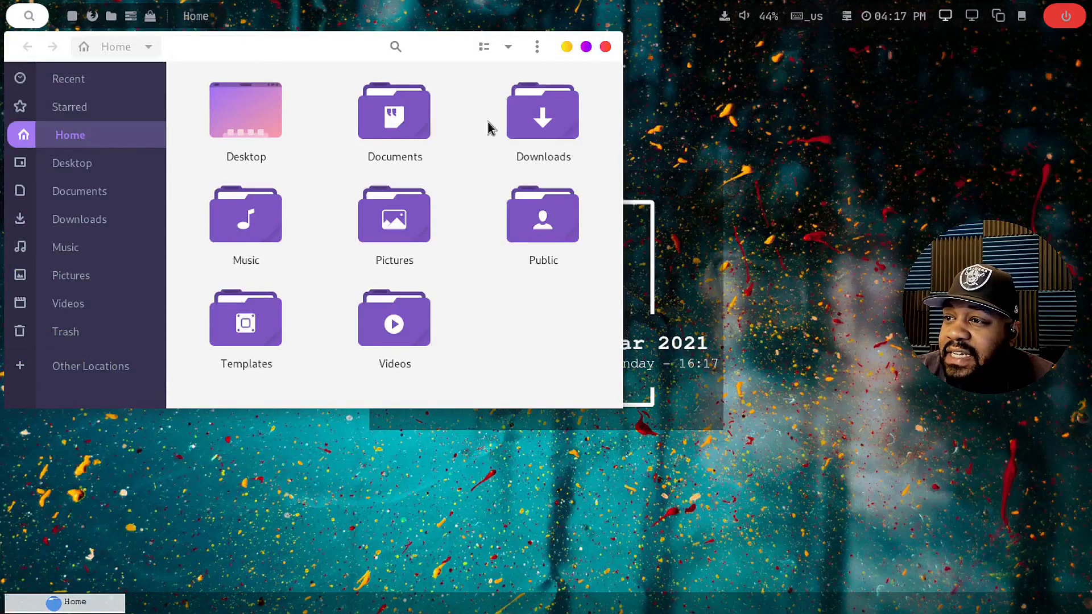
click(1001, 19)
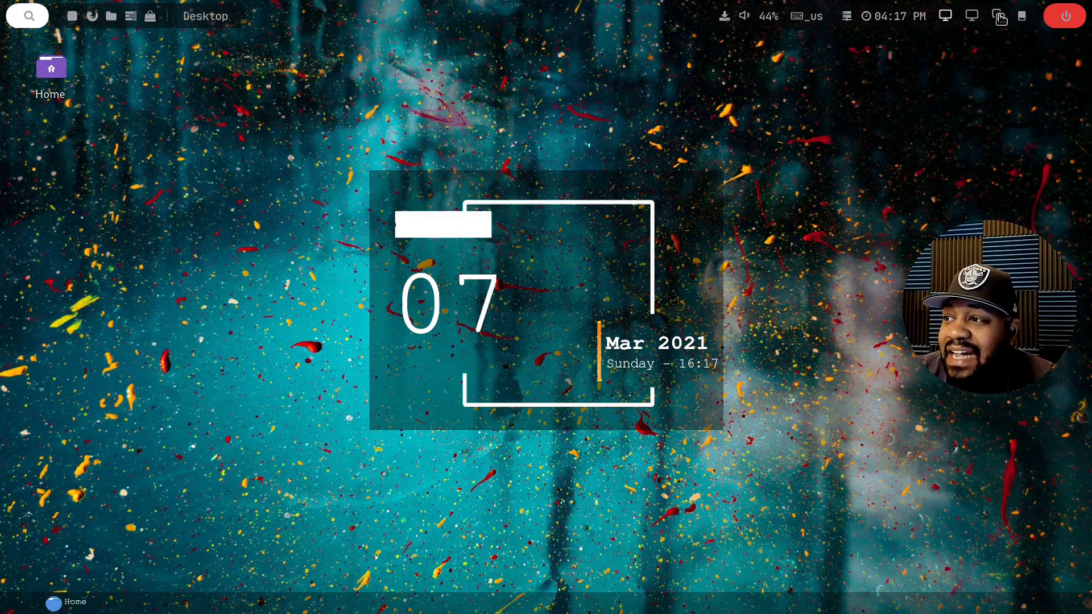
click(1001, 20)
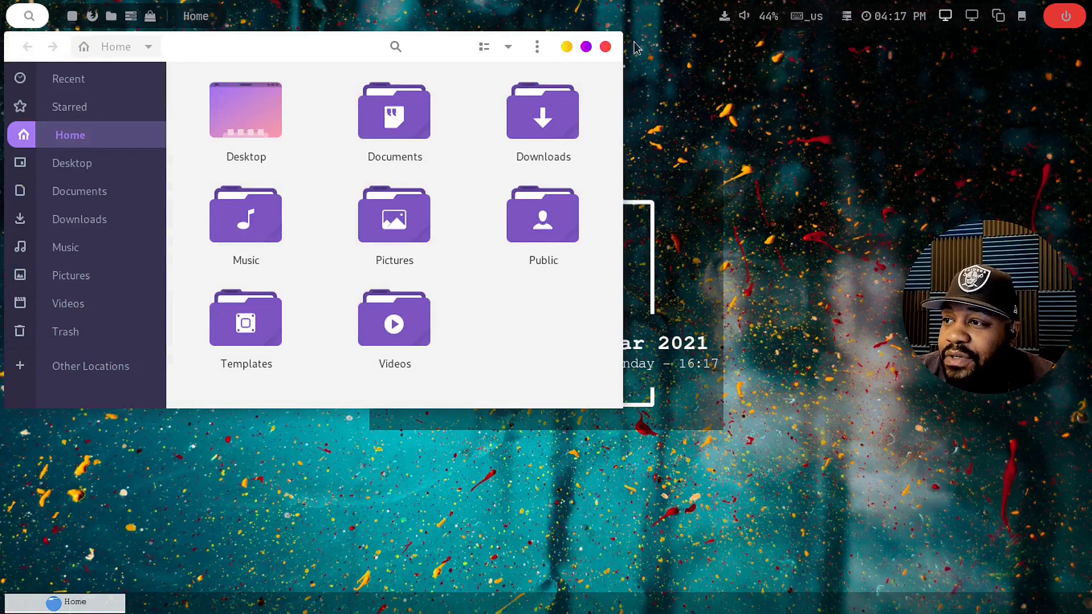
click(605, 46)
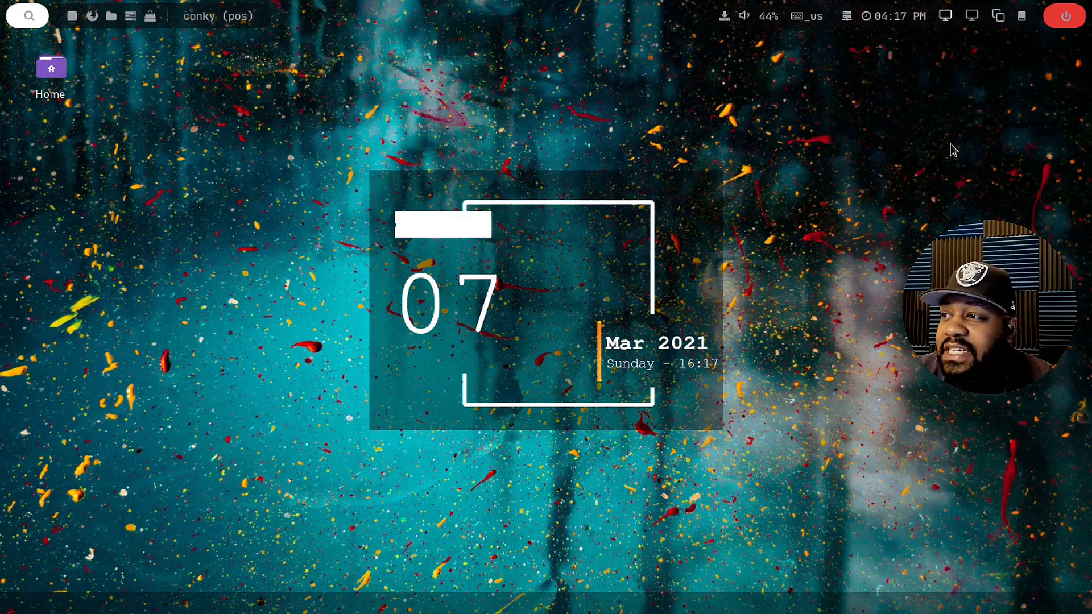
- Open the Home folder, switch to the second workspace and back to the first, and close the window
click(61, 94)
double_click(61, 94)
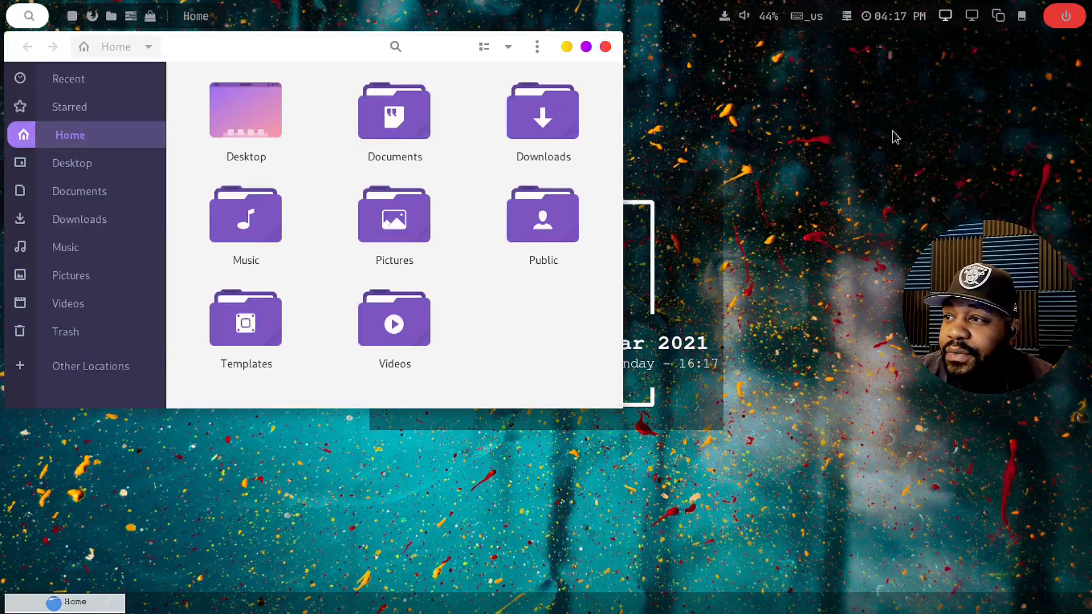
click(971, 21)
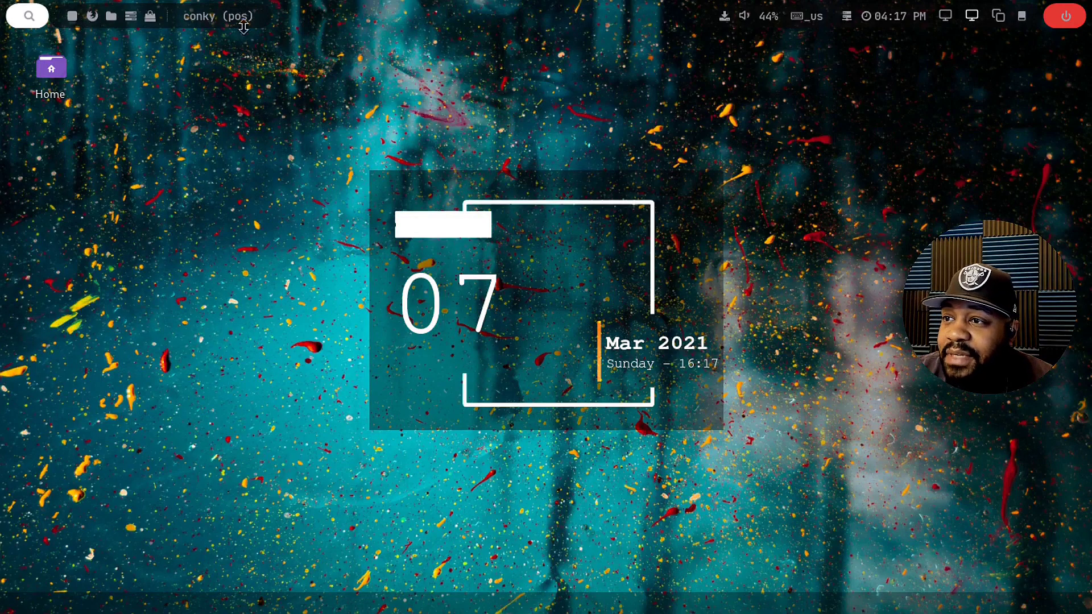
click(945, 17)
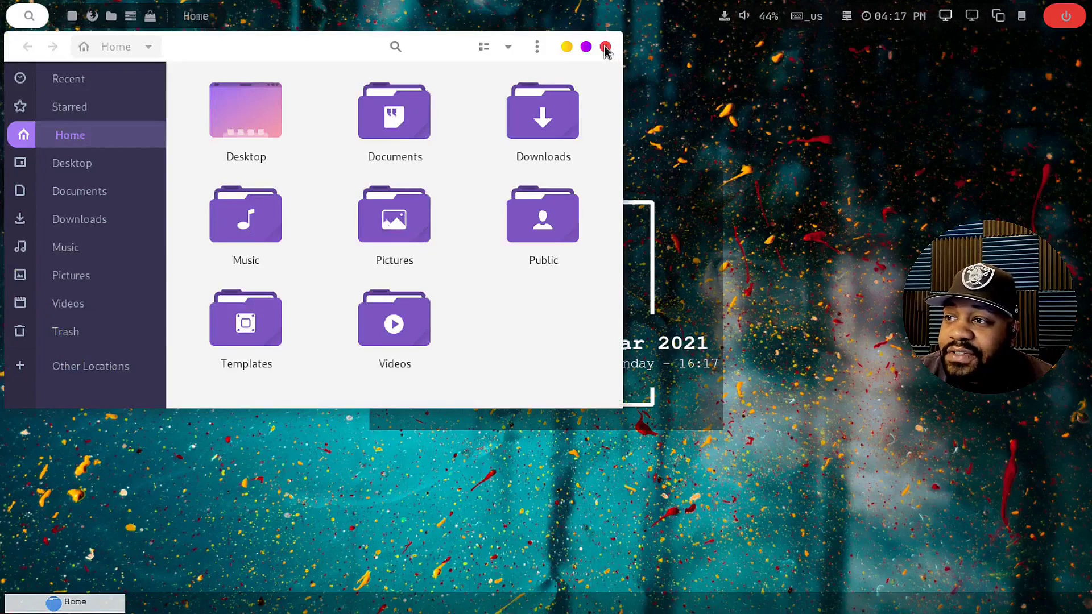
click(606, 47)
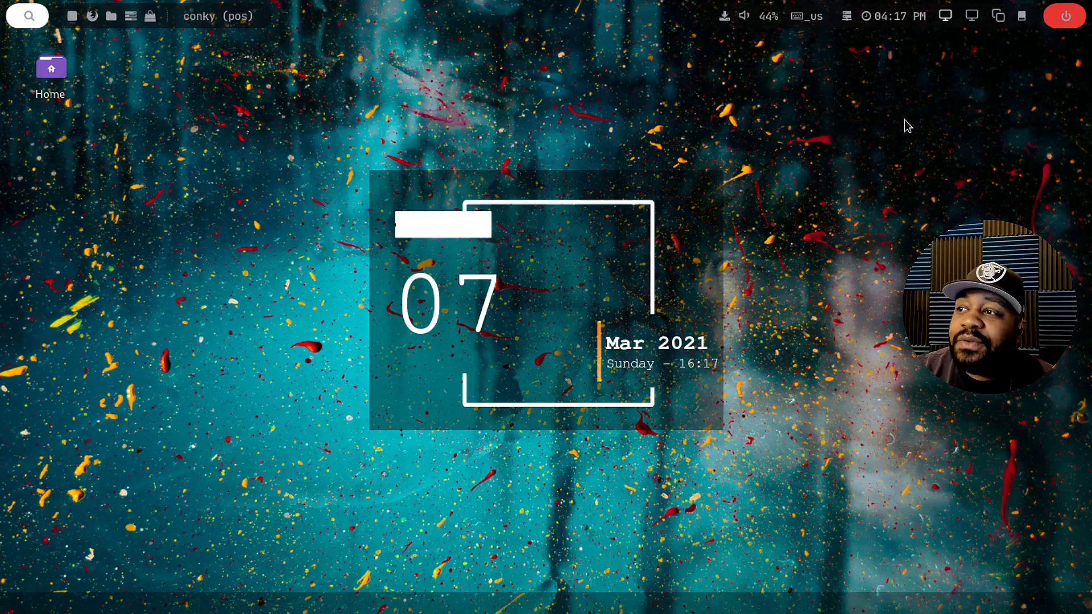
- Switch the clock to its date display and back to the time
click(899, 18)
click(898, 17)
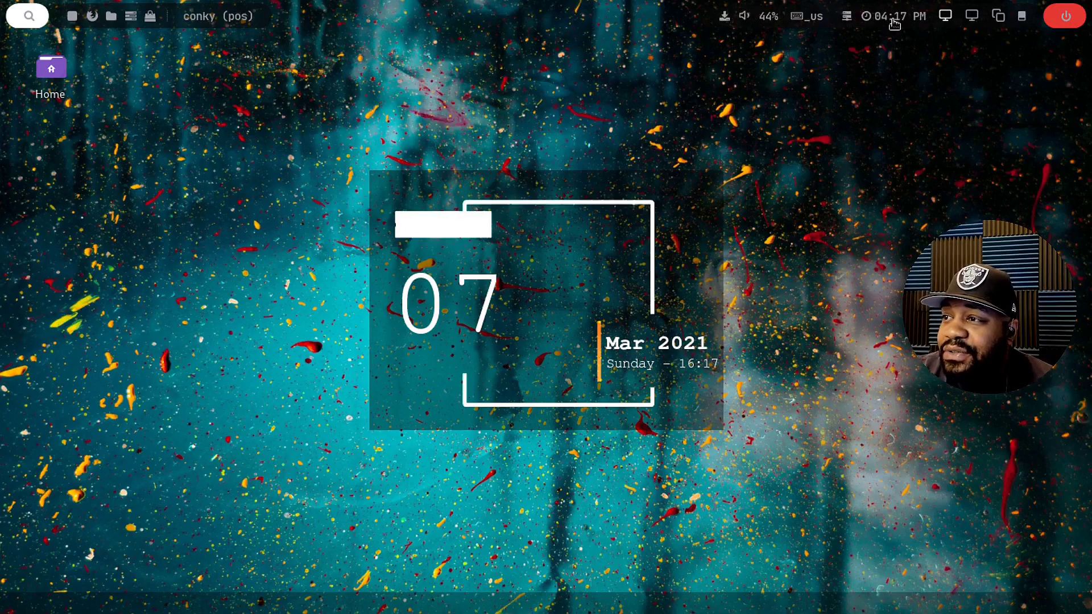
click(894, 22)
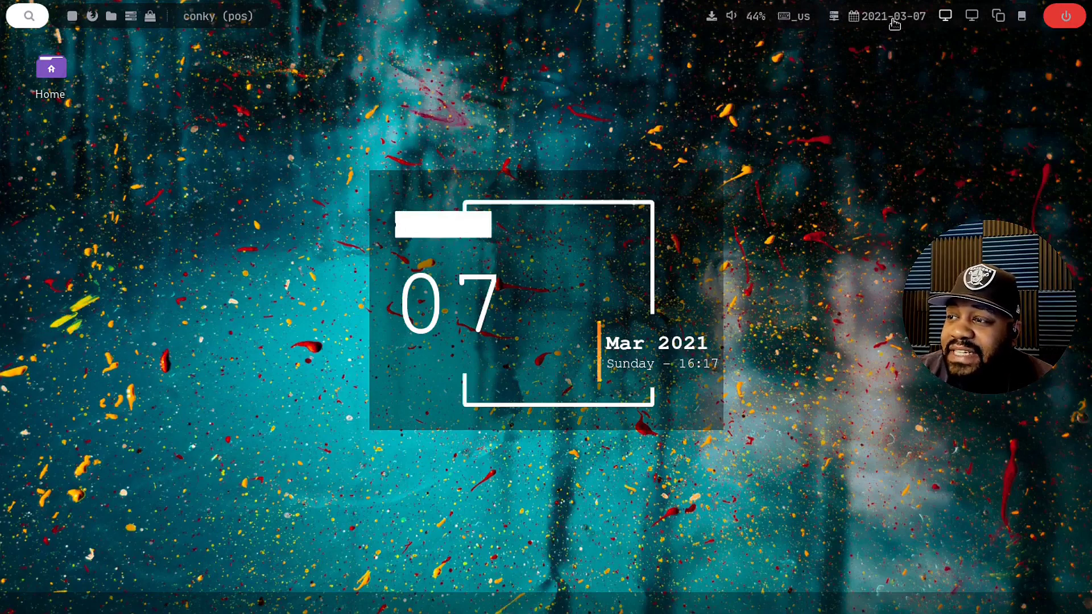
click(894, 21)
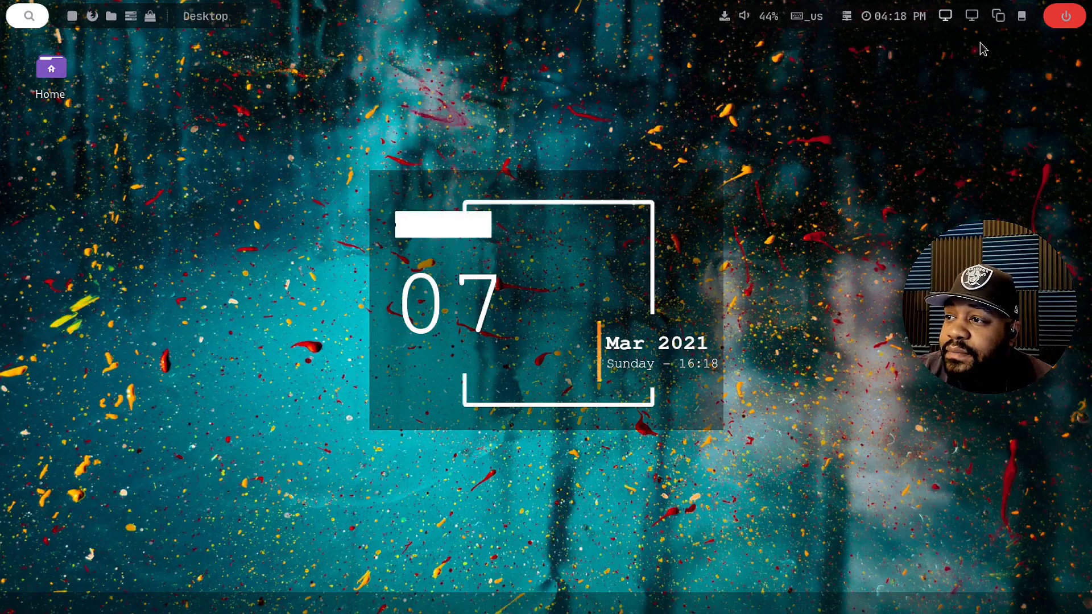
- View the network connections list from the panel and close it
click(849, 19)
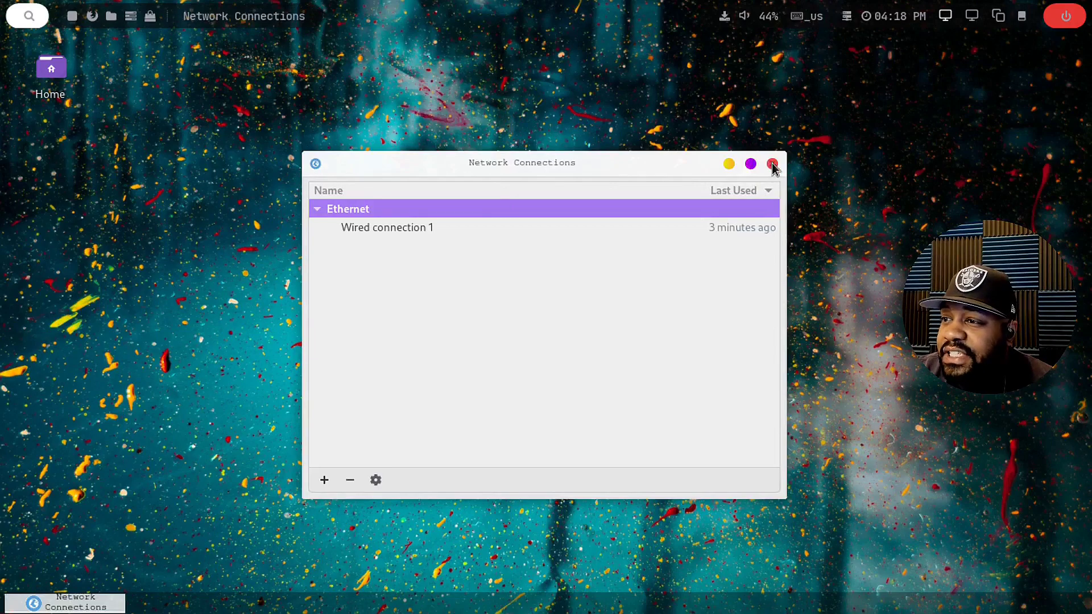
click(773, 164)
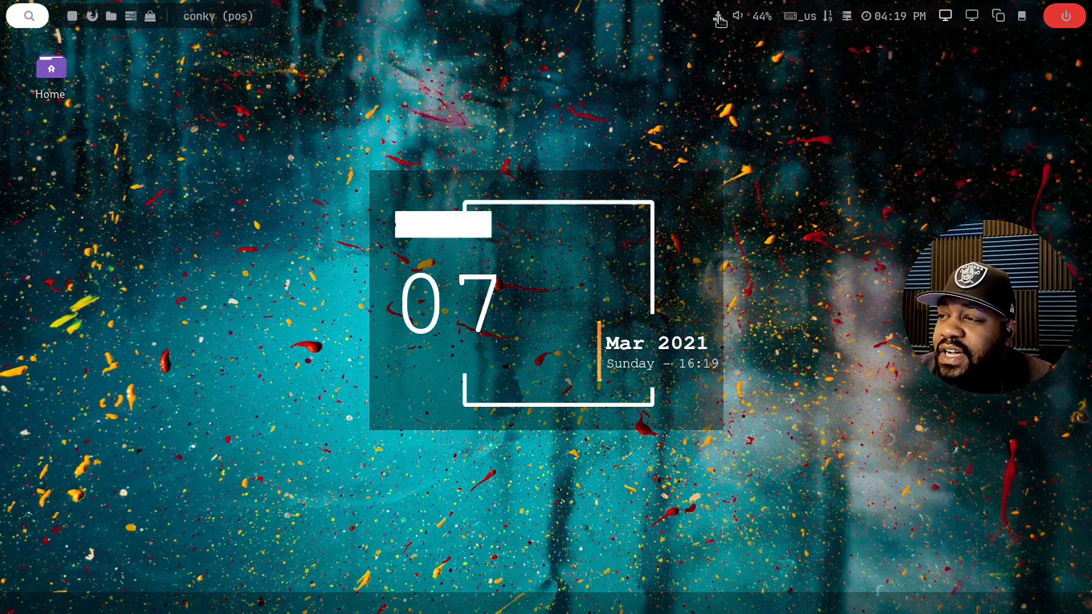
- Start the system update from the panel, enter the sudo password, accept the package installation and move the terminal aside toward the desktop's right side
click(719, 19)
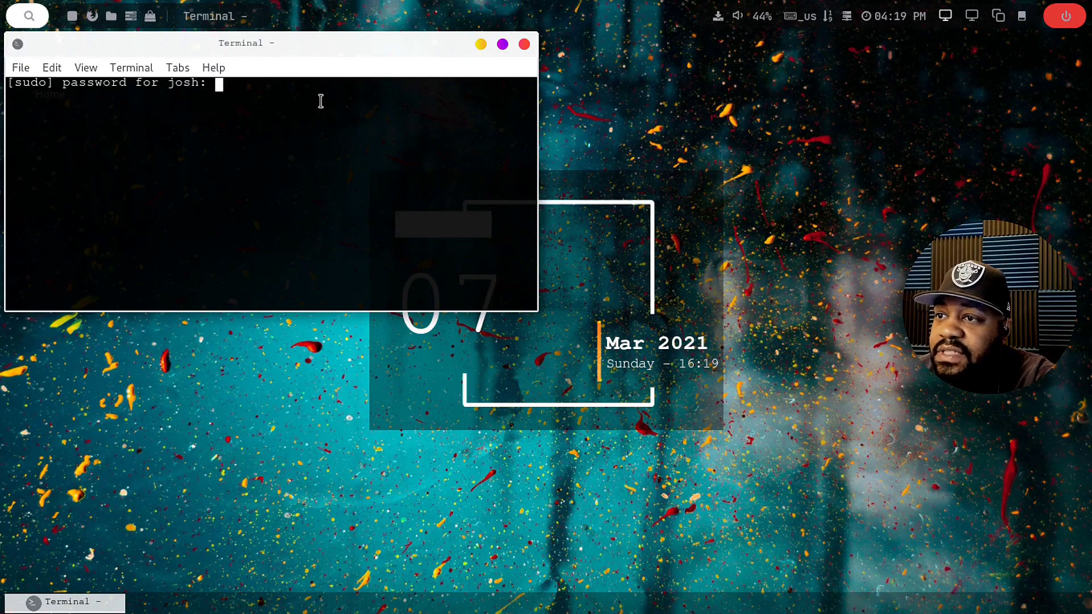
key(Return)
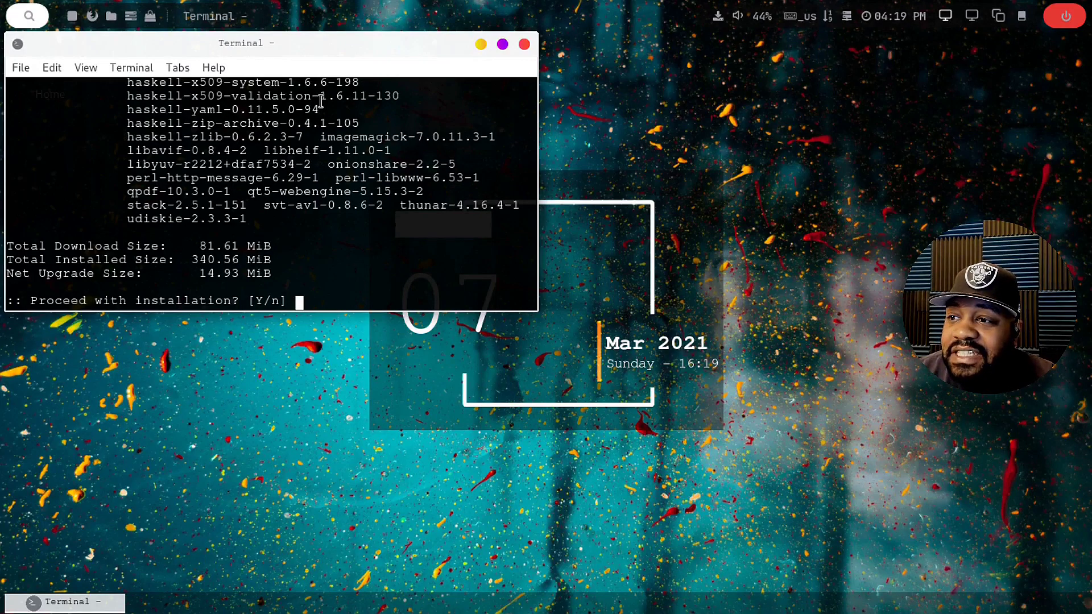
key(Return)
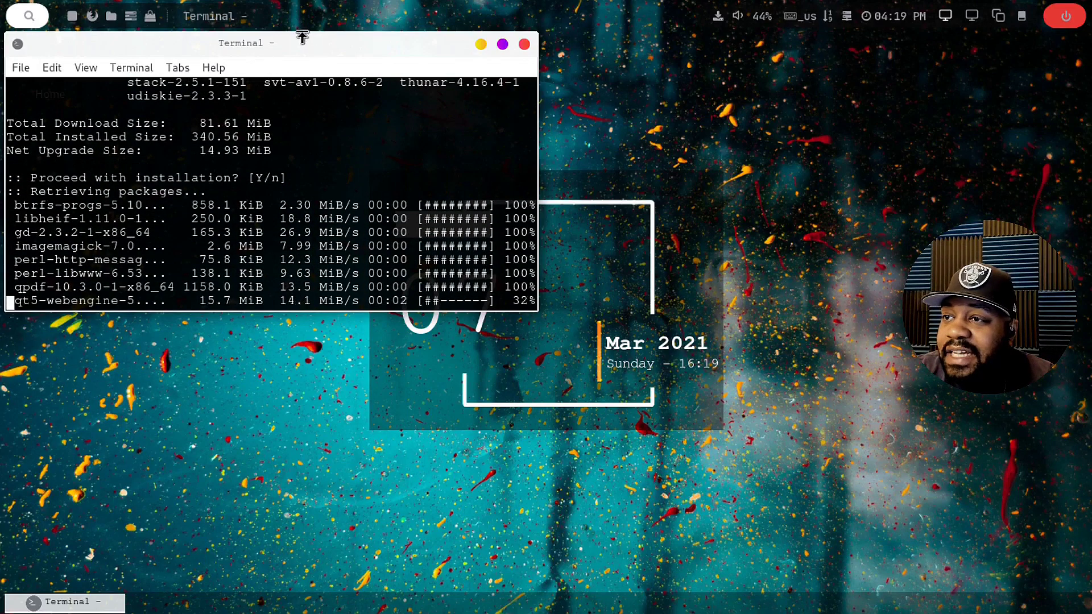
drag(288, 45, 816, 221)
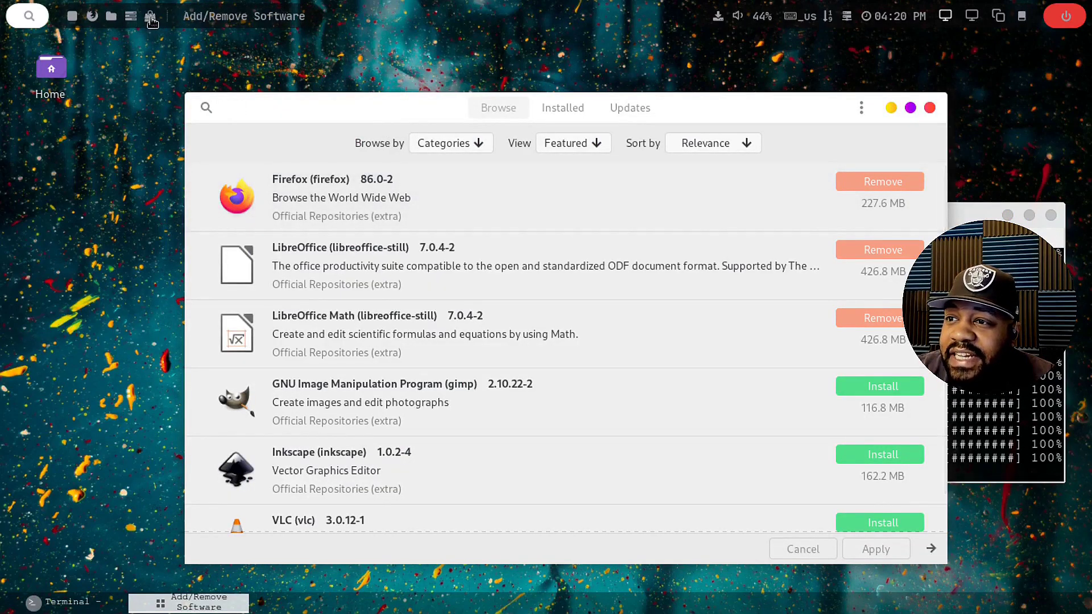
- Move the Add/Remove Software window aside, view its About information for the package manager's name and version, and close both windows
drag(756, 117, 679, 100)
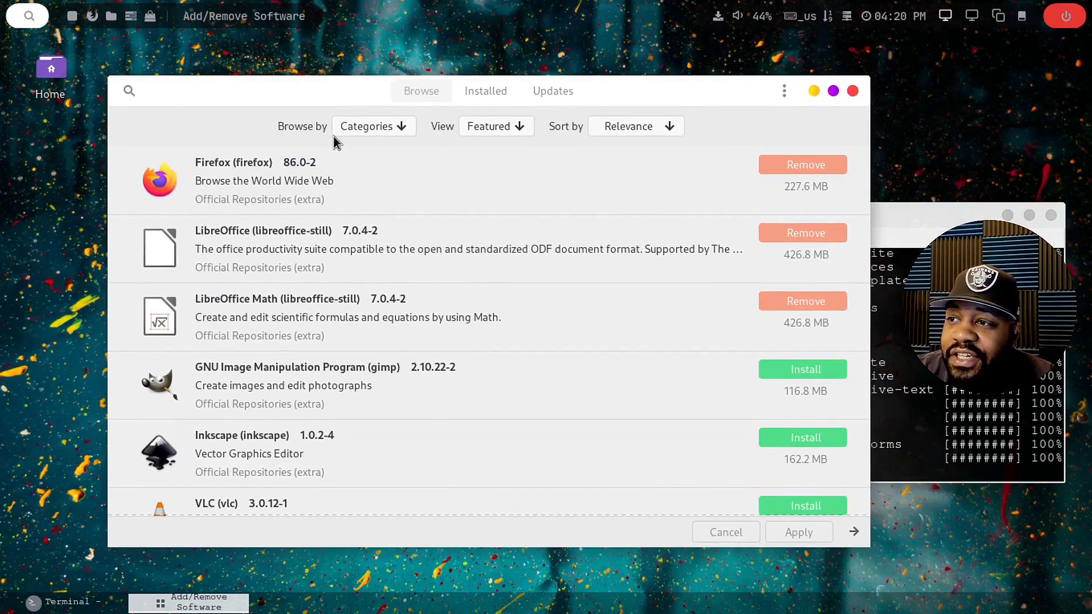
click(785, 94)
click(769, 265)
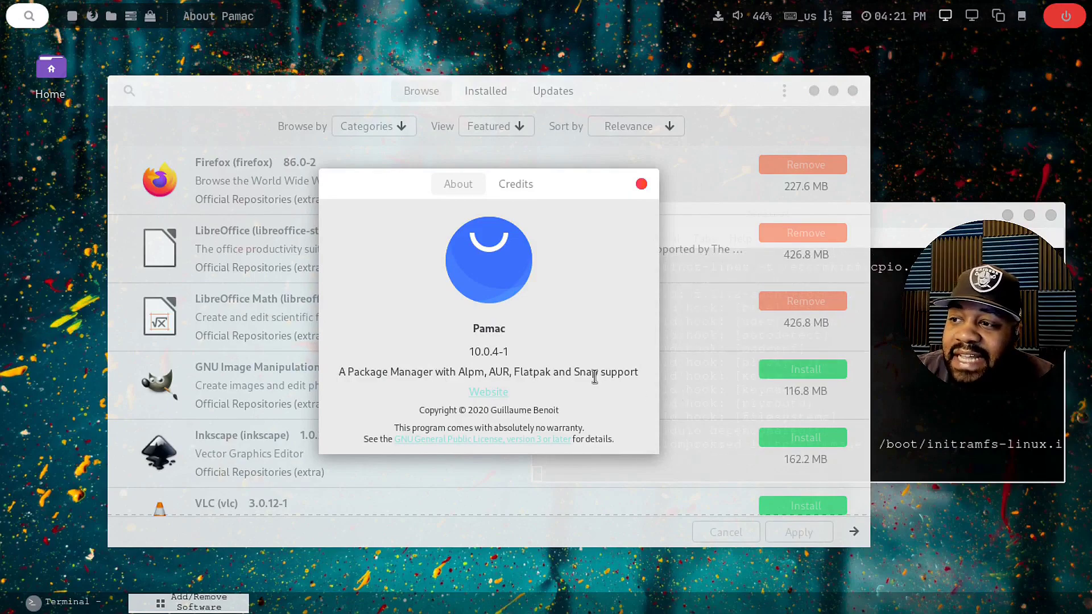
click(642, 184)
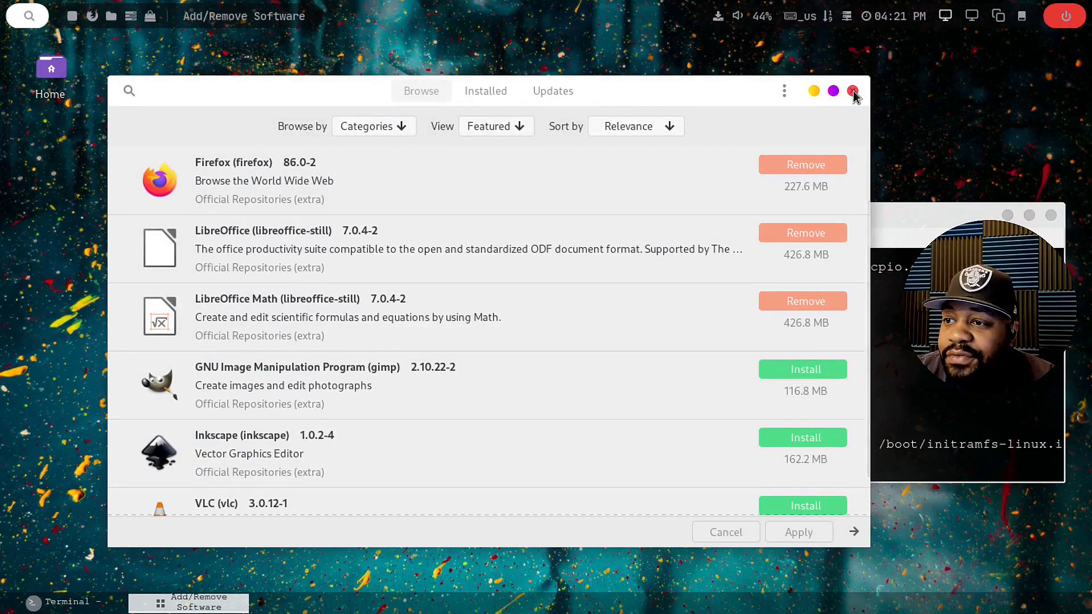
click(853, 91)
- Open Stacer, review its Dashboard, Startup Apps and System Cleaner pages, and close the window with the program kept running in the system tray
click(130, 17)
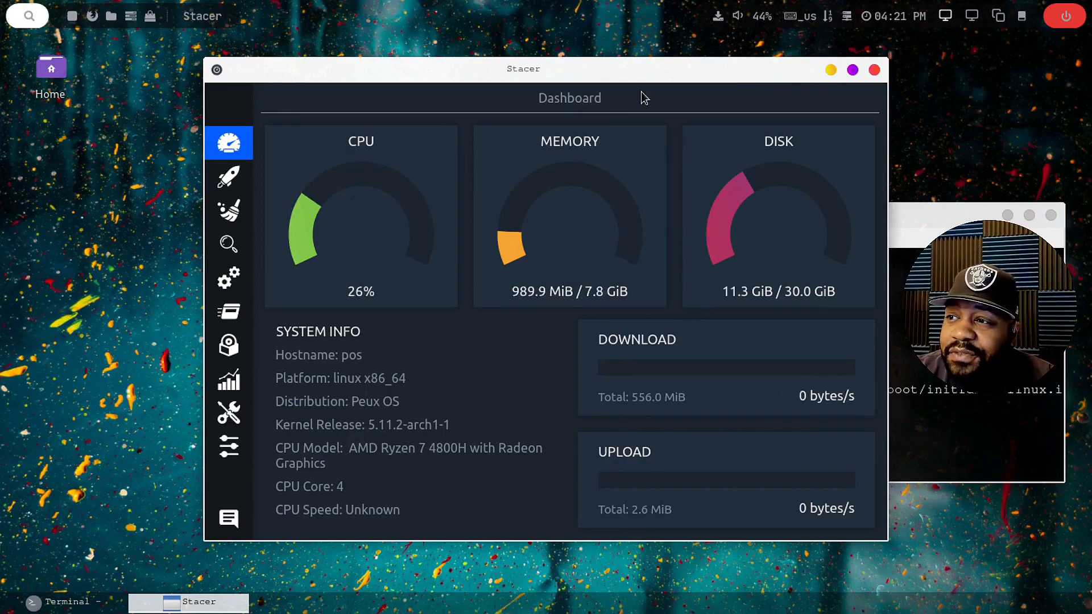
drag(650, 74, 535, 87)
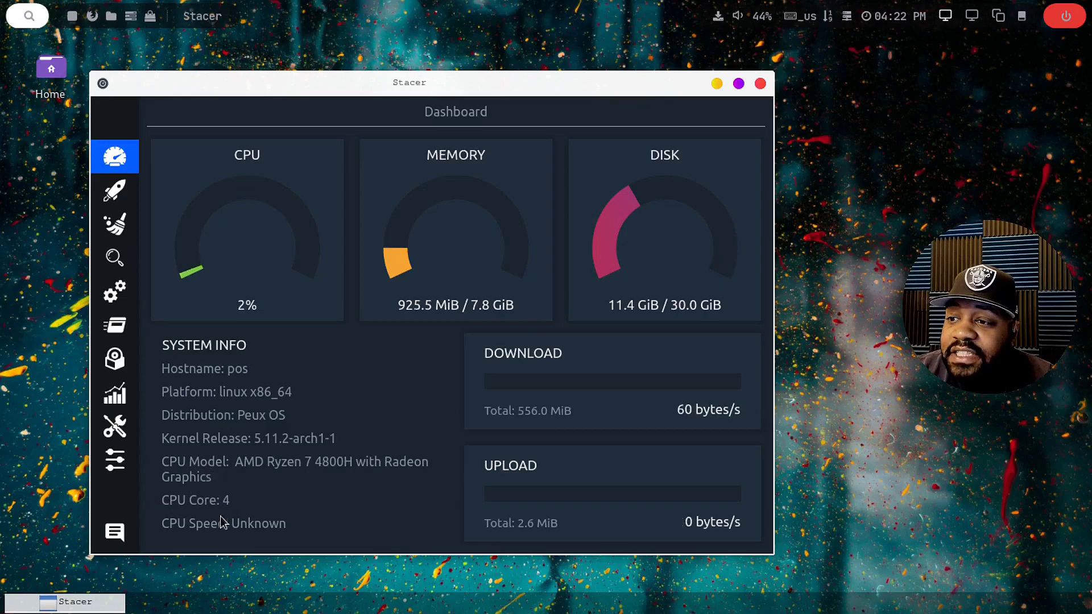
click(119, 199)
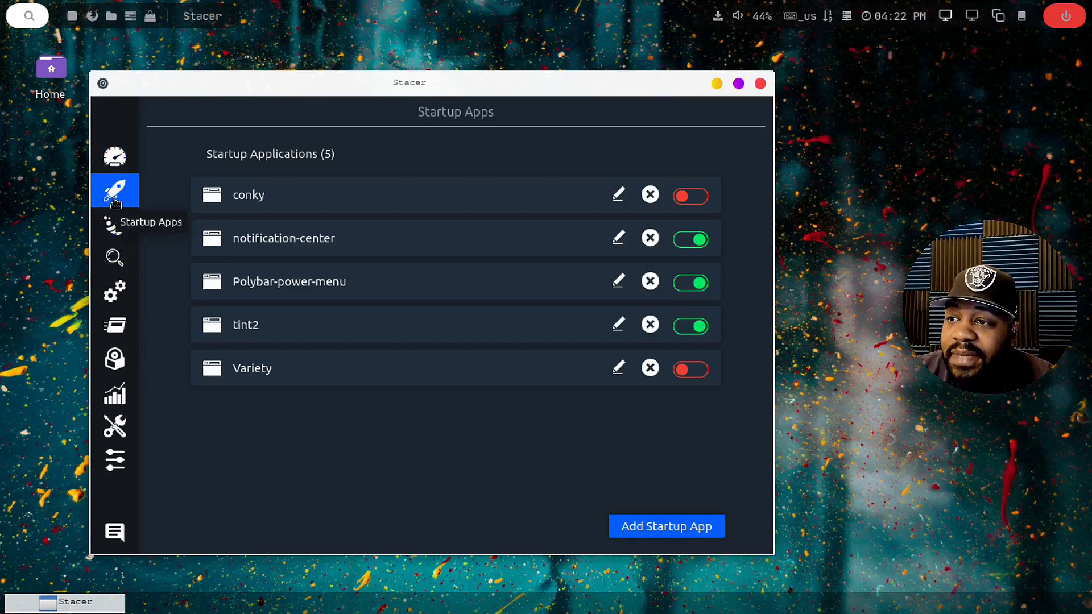
click(114, 225)
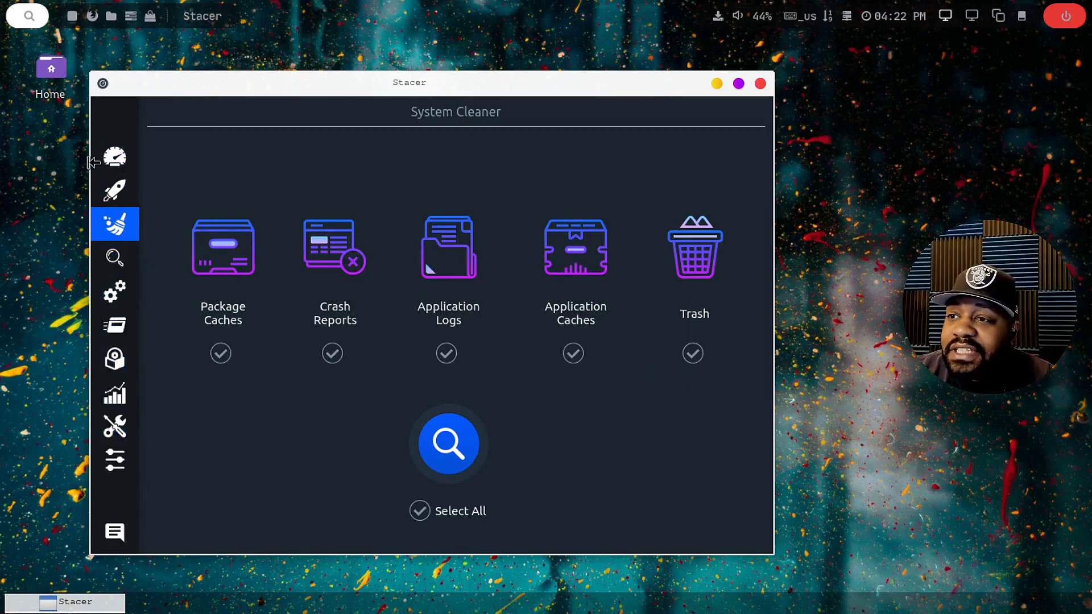
click(114, 157)
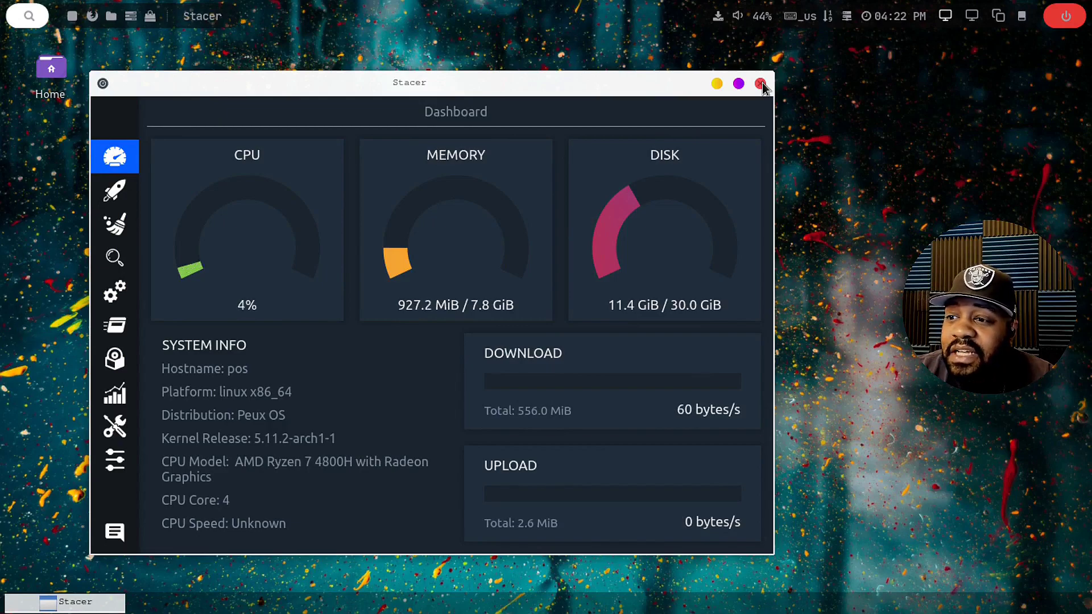
click(761, 84)
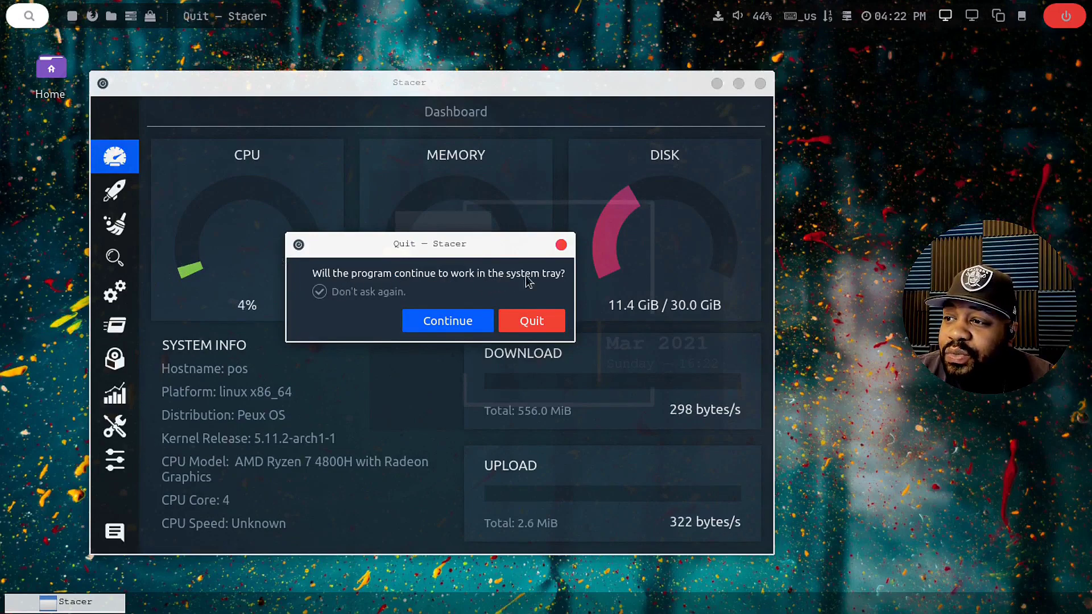
click(447, 322)
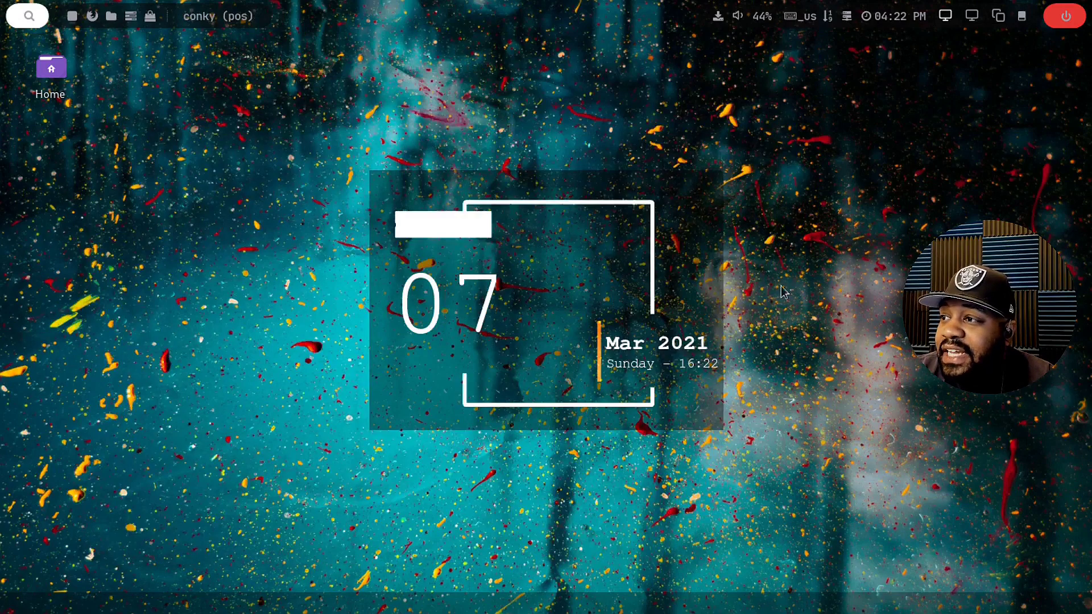
- Open the file manager, move its window toward the desktop's centre, check its version in the About information, and close it
click(112, 17)
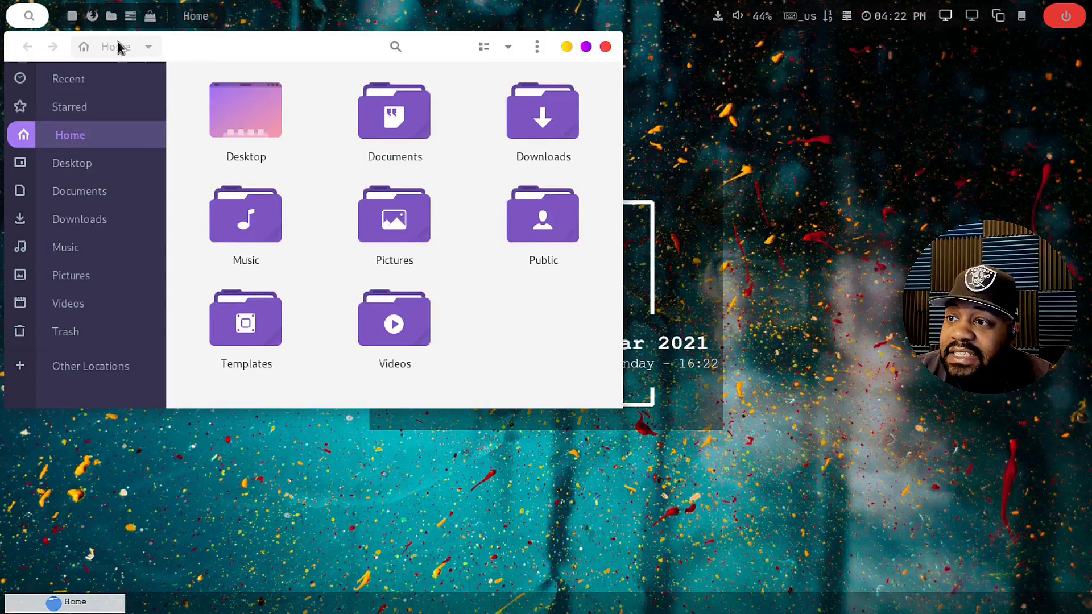
drag(285, 55, 456, 132)
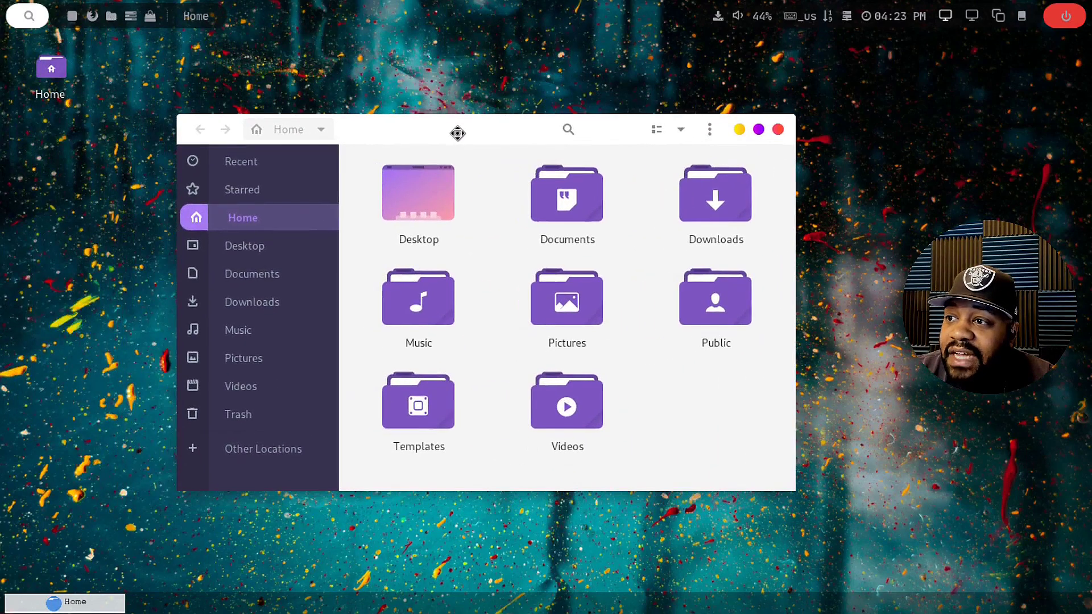
click(710, 130)
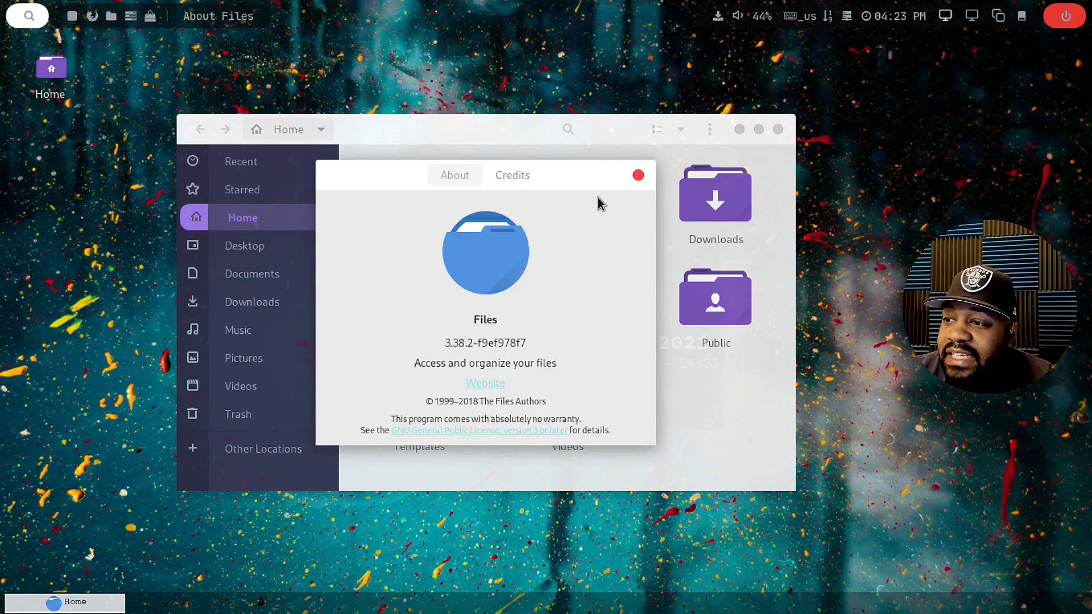
click(639, 176)
click(777, 130)
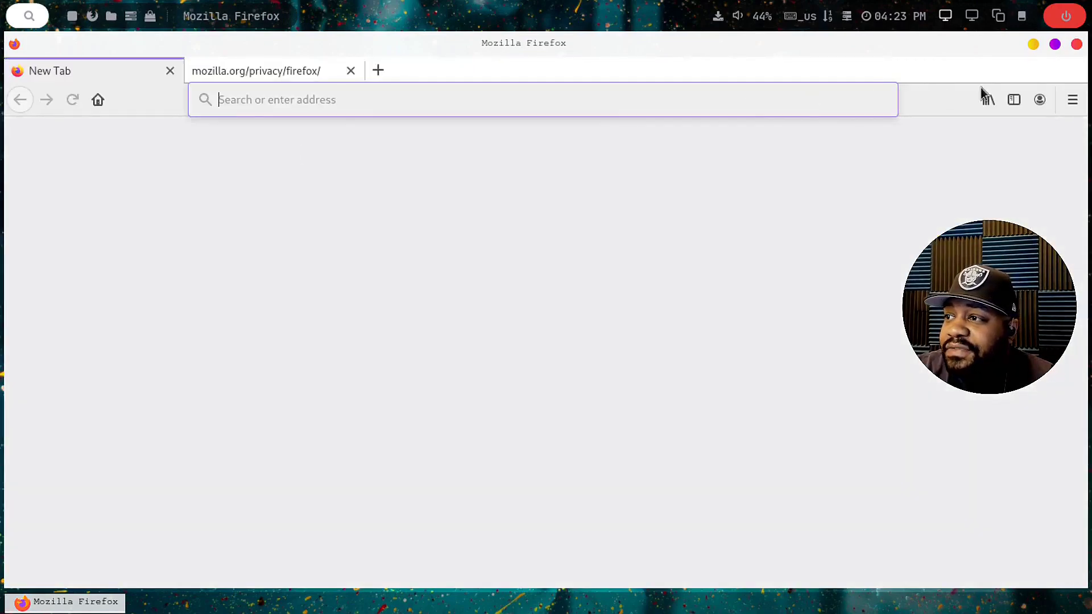
- Check the browser version in the About Mozilla Firefox window, and close Firefox with all its tabs
click(1073, 100)
click(956, 564)
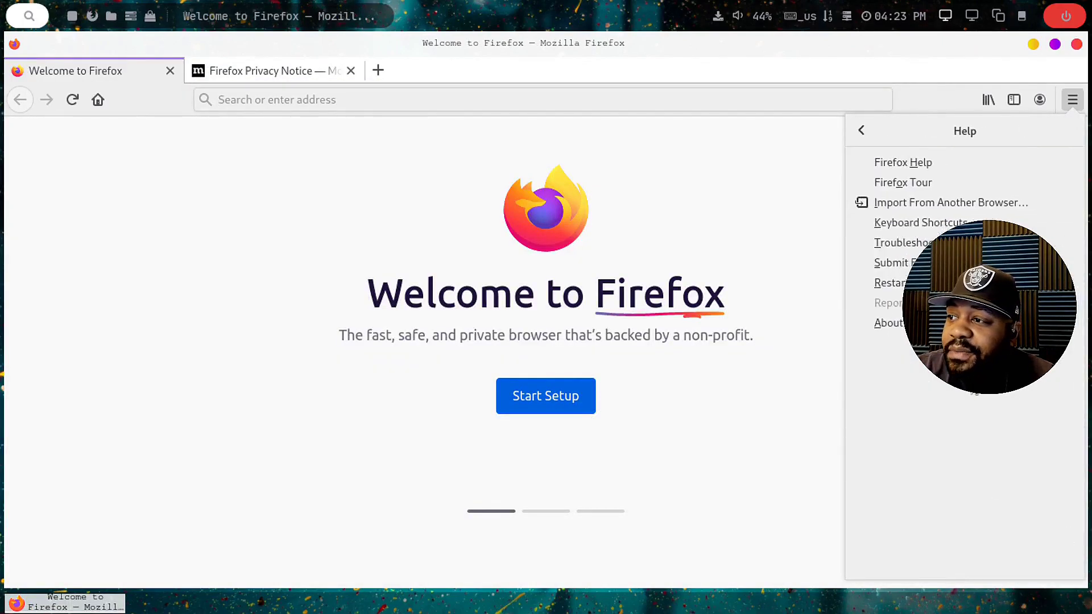
click(888, 322)
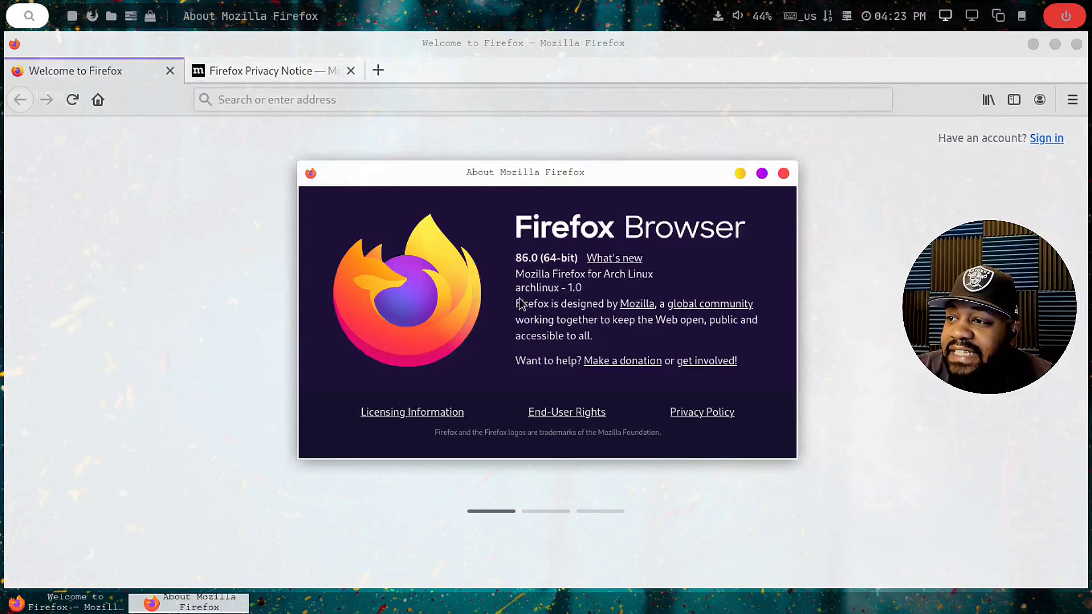
click(783, 174)
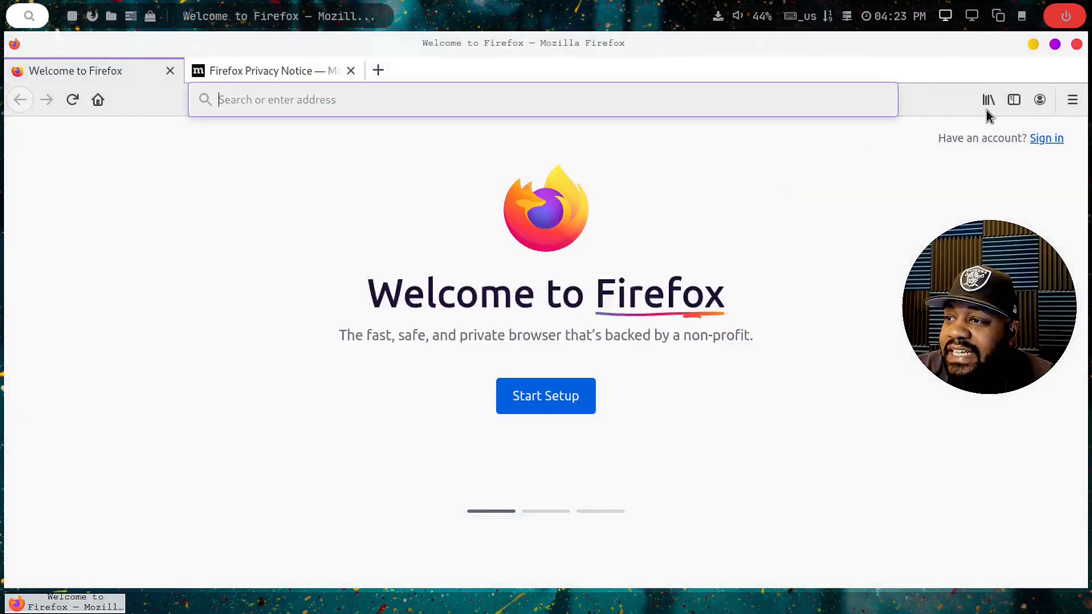
click(1077, 44)
click(699, 366)
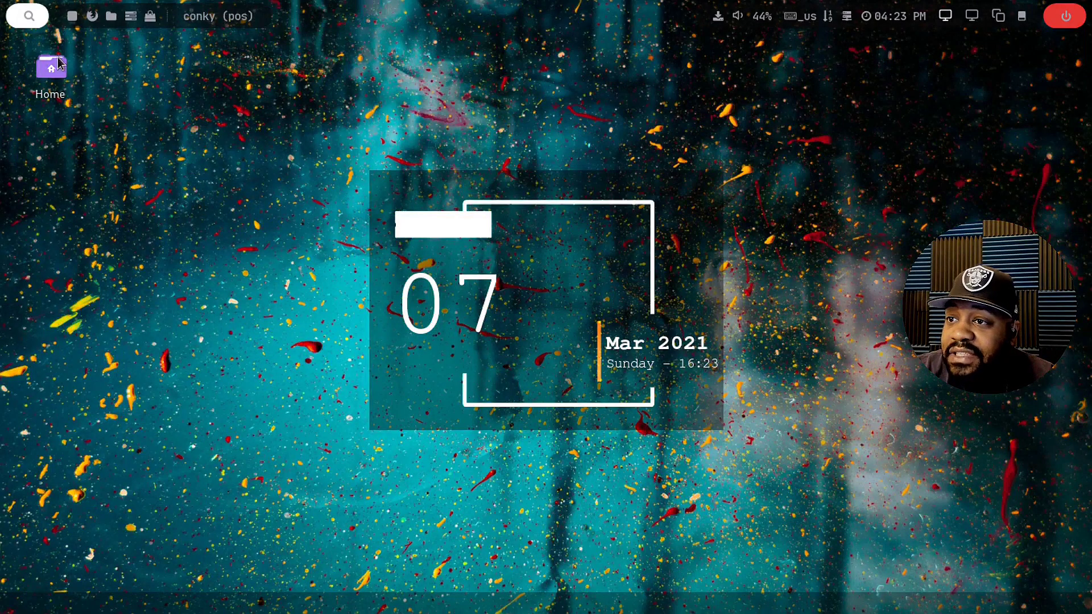
- Open the drop-down terminal, move it lower on the desktop and examine the system information in its fish shell greeting
click(72, 17)
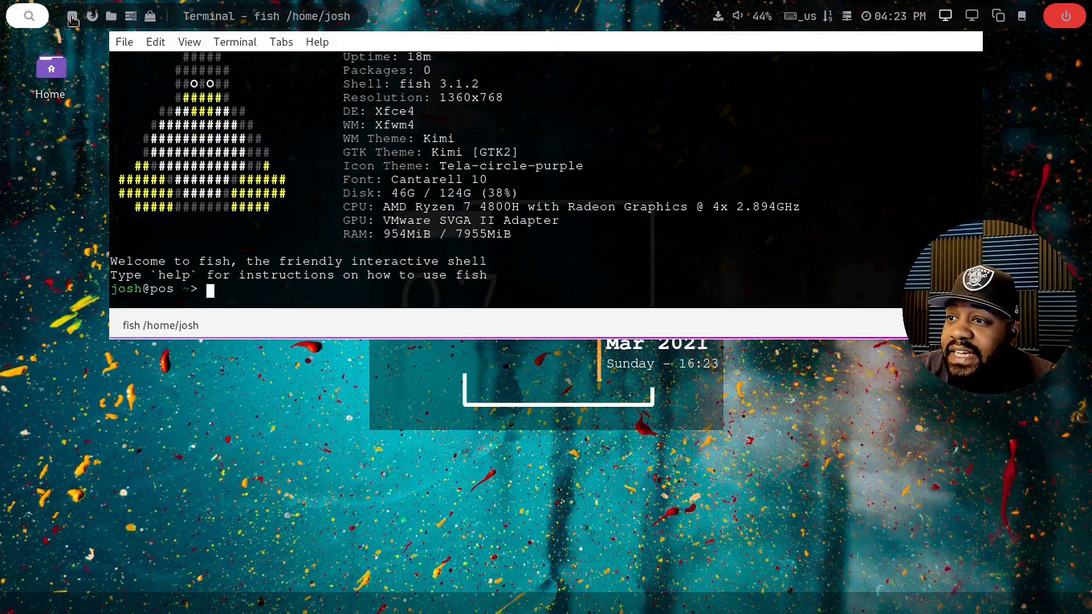
drag(609, 42, 560, 126)
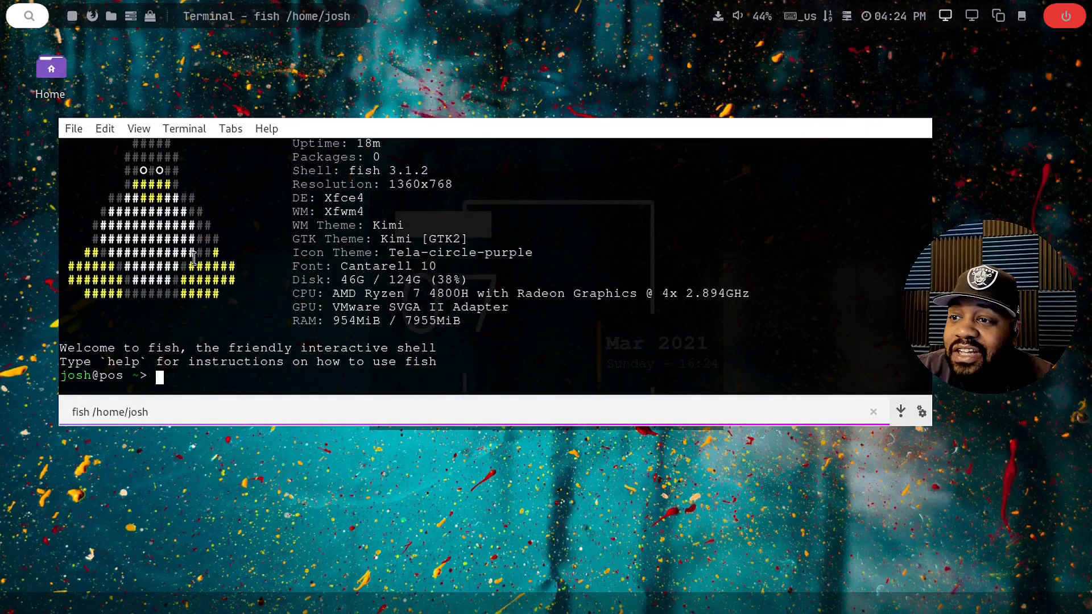
scroll(332, 278, up, 1)
scroll(345, 279, down, 1)
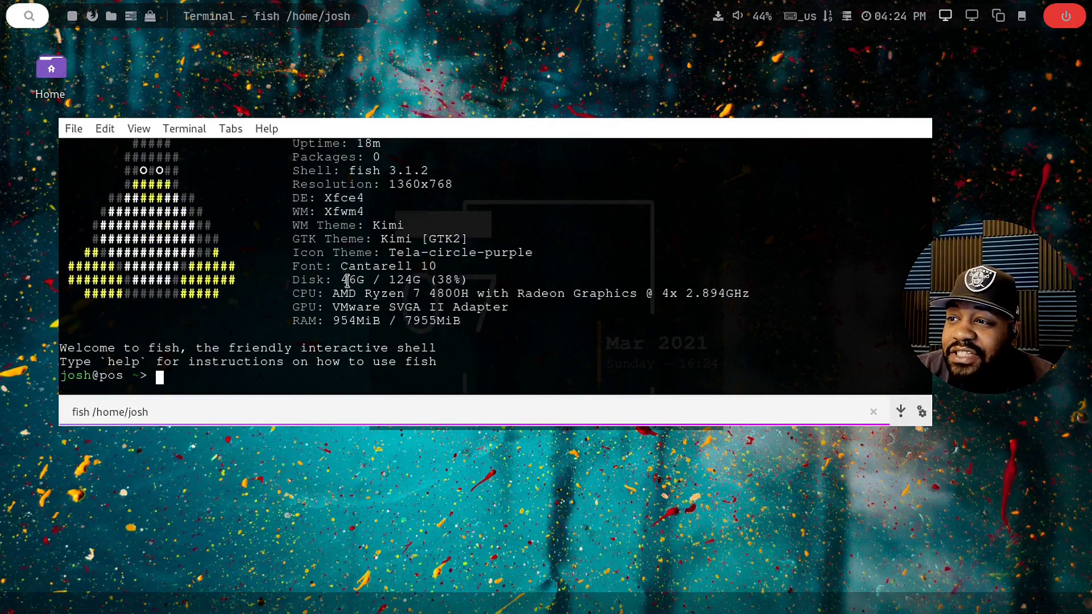
scroll(375, 290, up, 1)
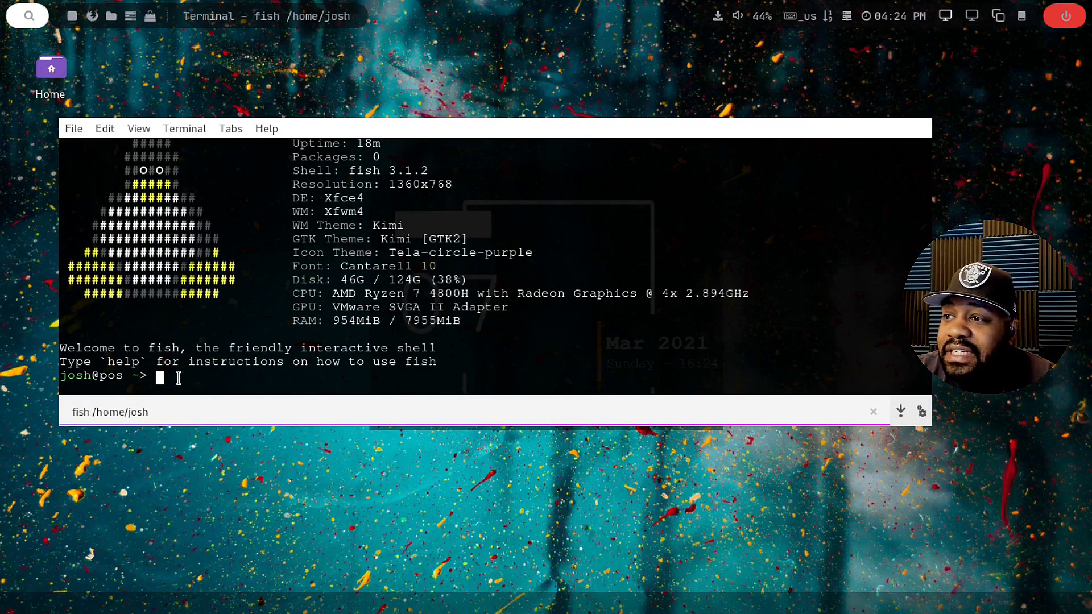
scroll(433, 333, up, 1)
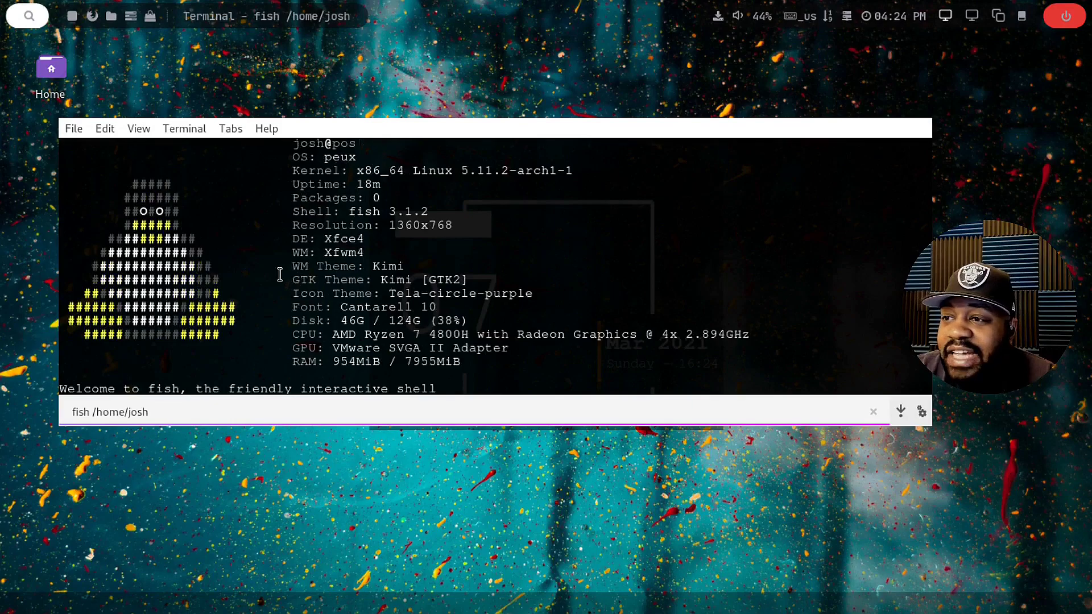
scroll(290, 275, down, 1)
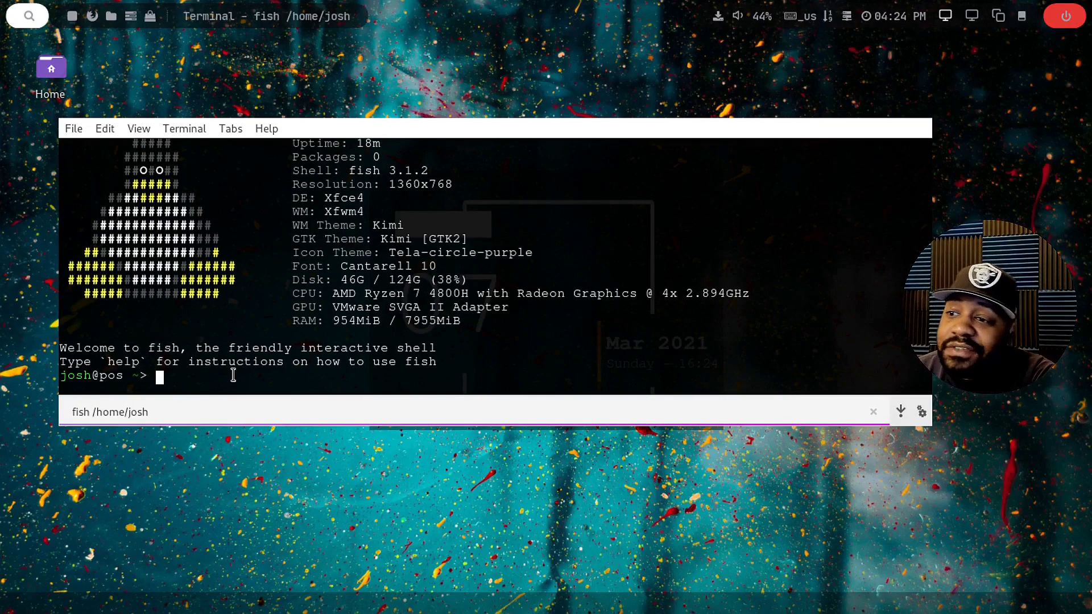
text(dh)
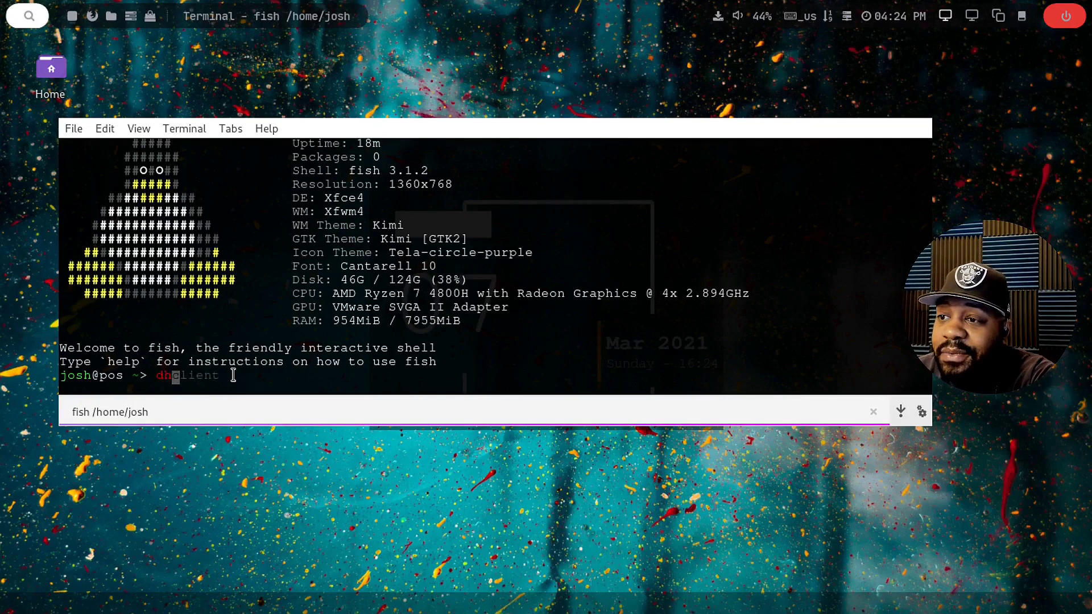
key(BackSpace)
key(BackSpace)
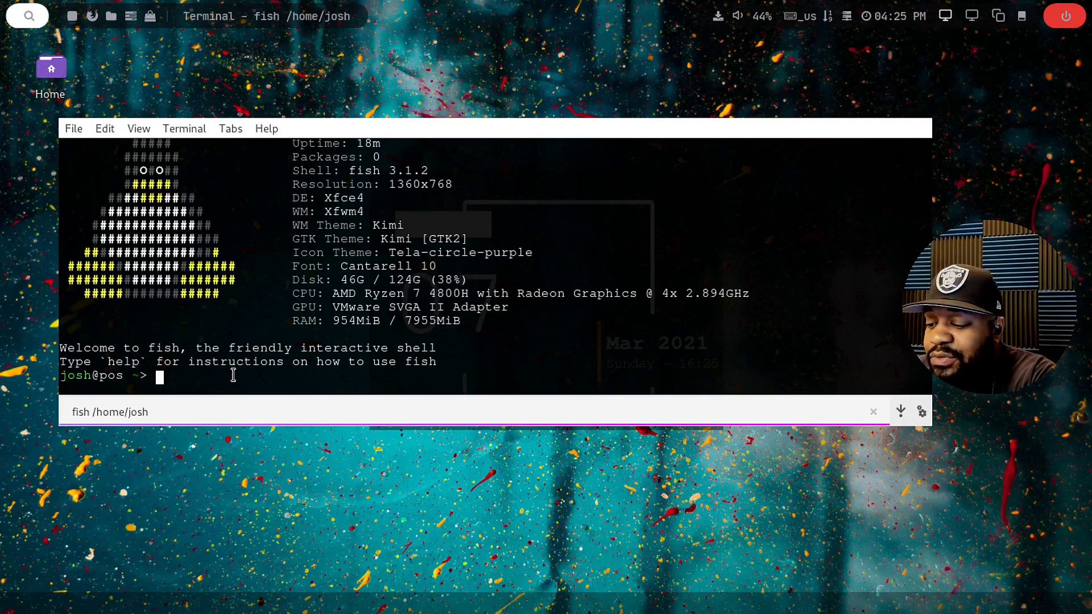
text(c)
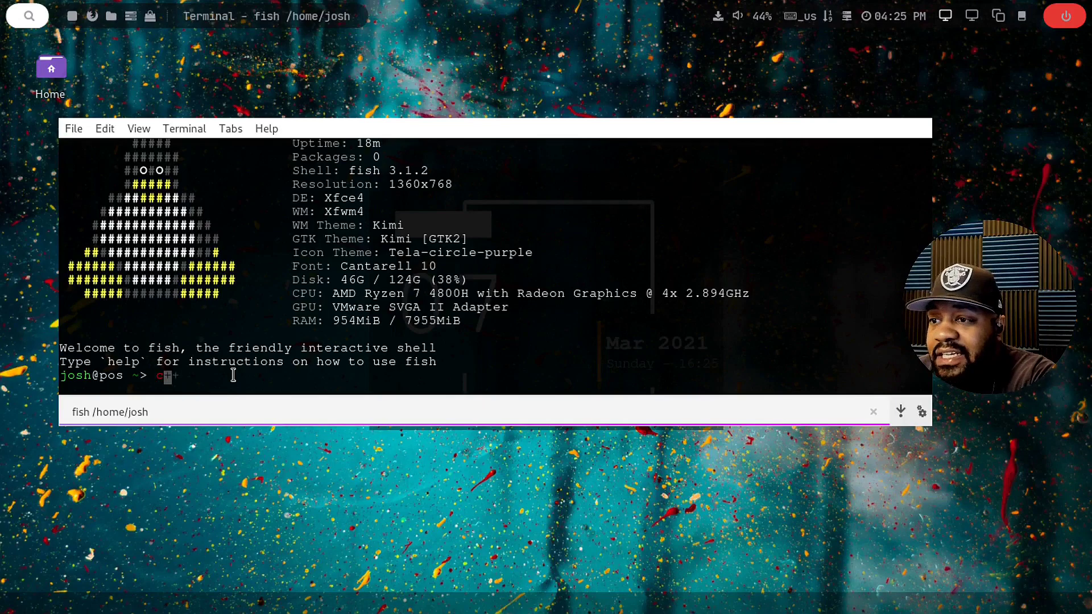
text(a)
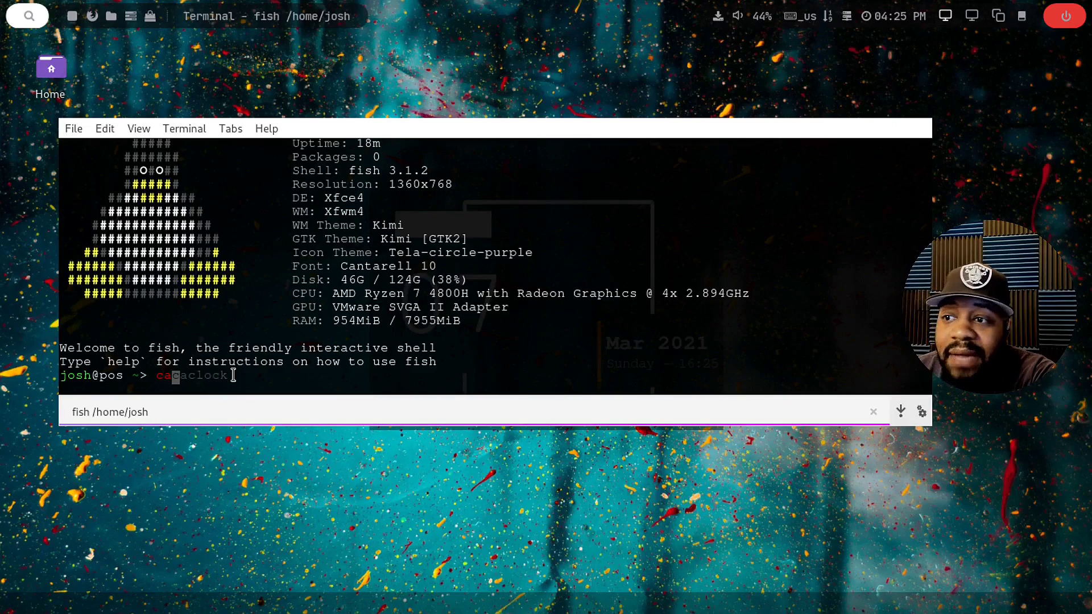
key(BackSpace)
key(BackSpace)
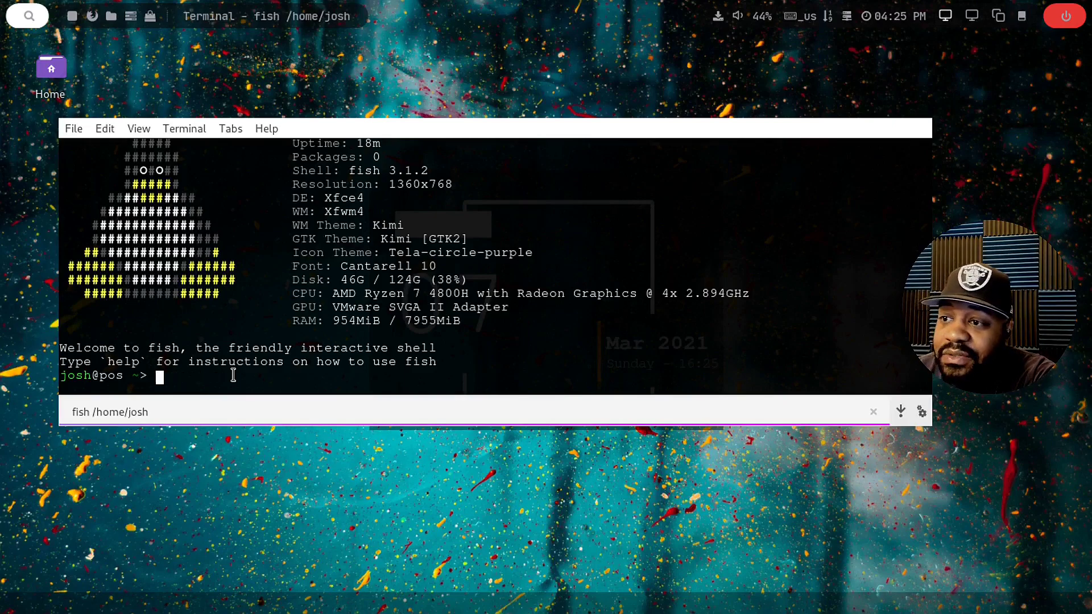
- Exit the drop-down terminal's shell, briefly look through the pages of the application launcher, and close it
text(exit)
key(Return)
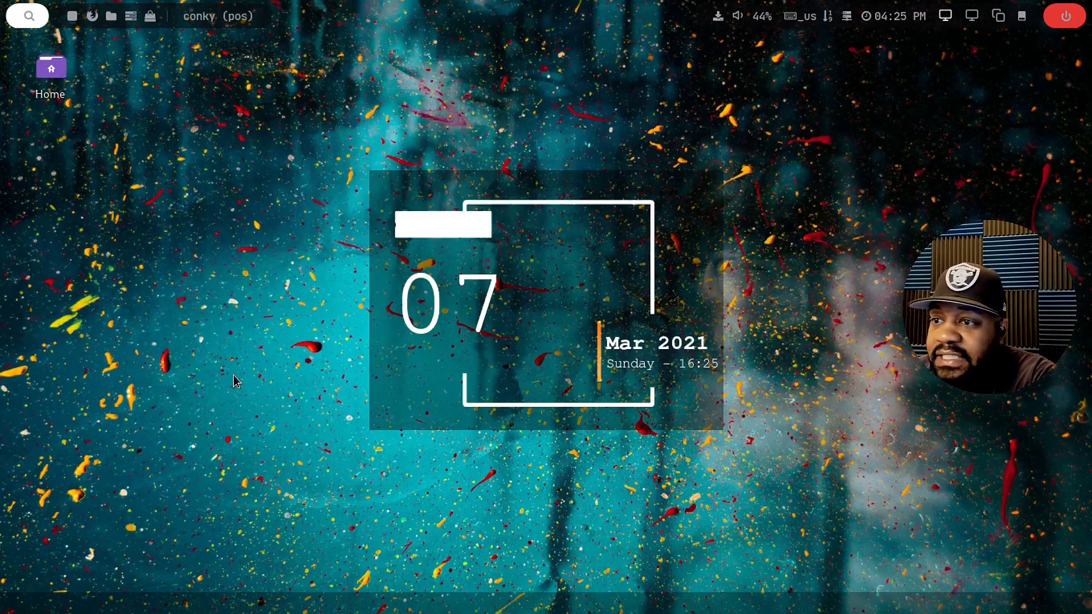
click(30, 21)
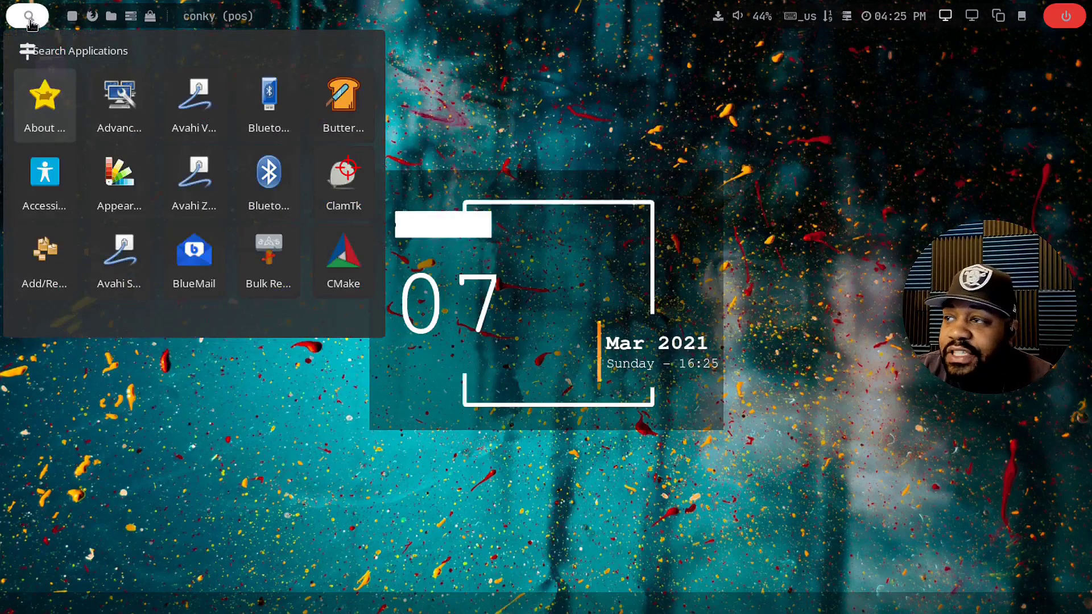
click(30, 20)
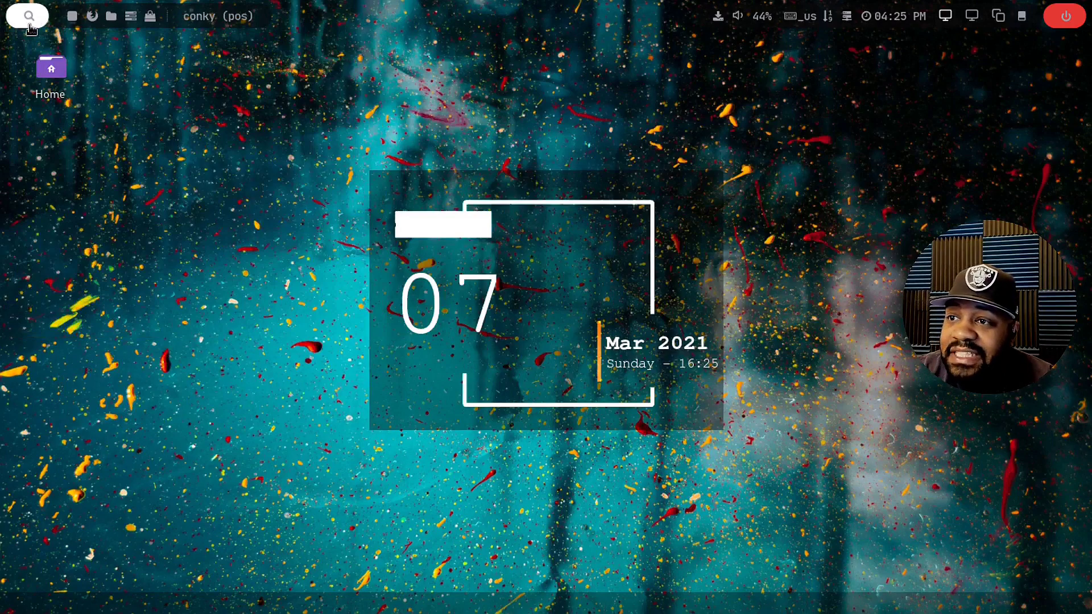
click(30, 21)
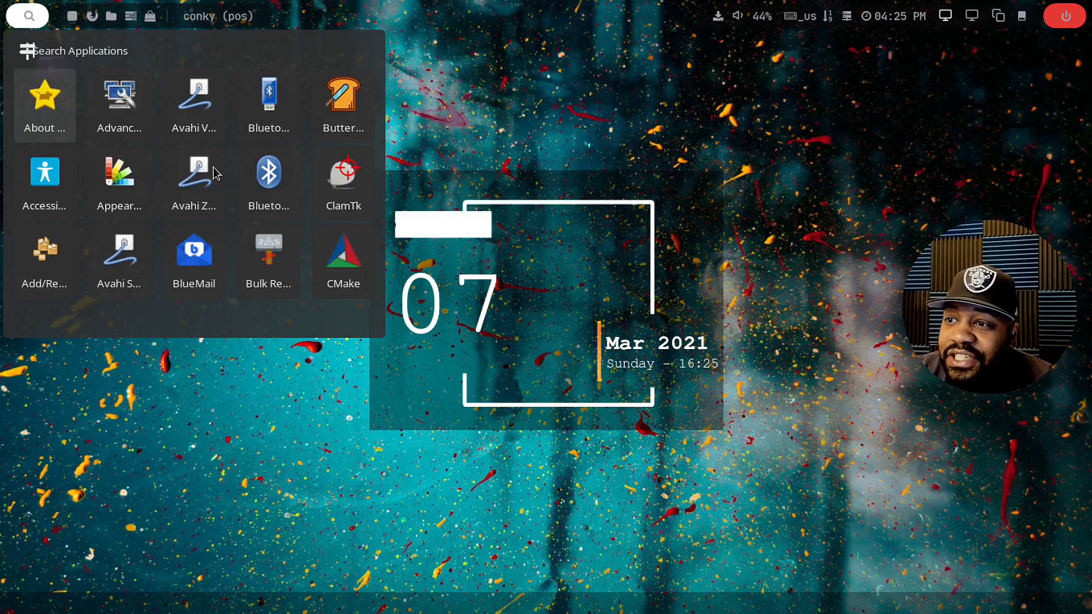
scroll(230, 182, down, 2)
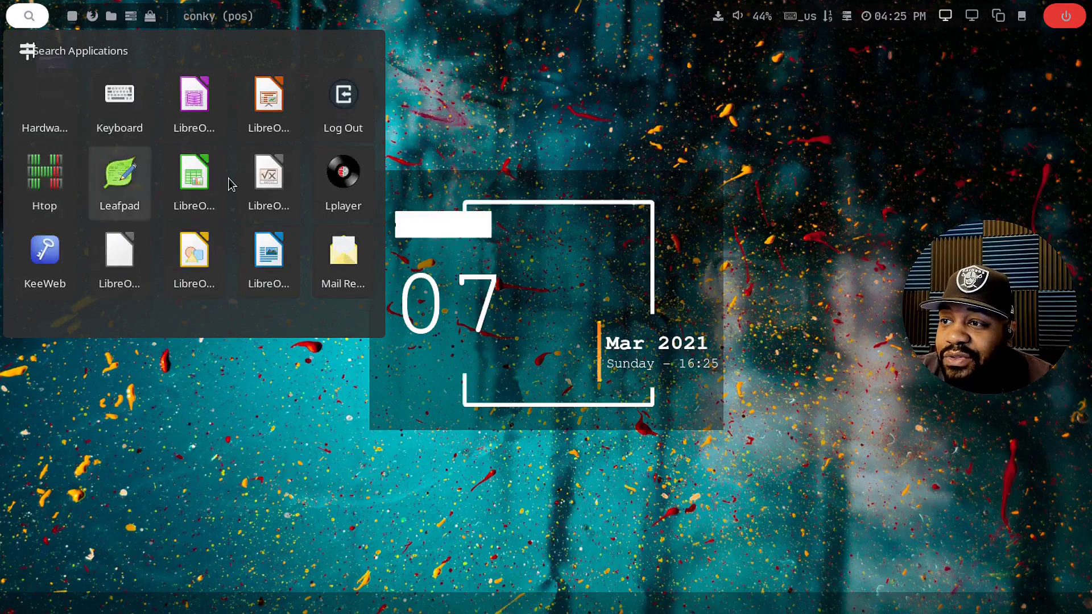
scroll(230, 179, up, 2)
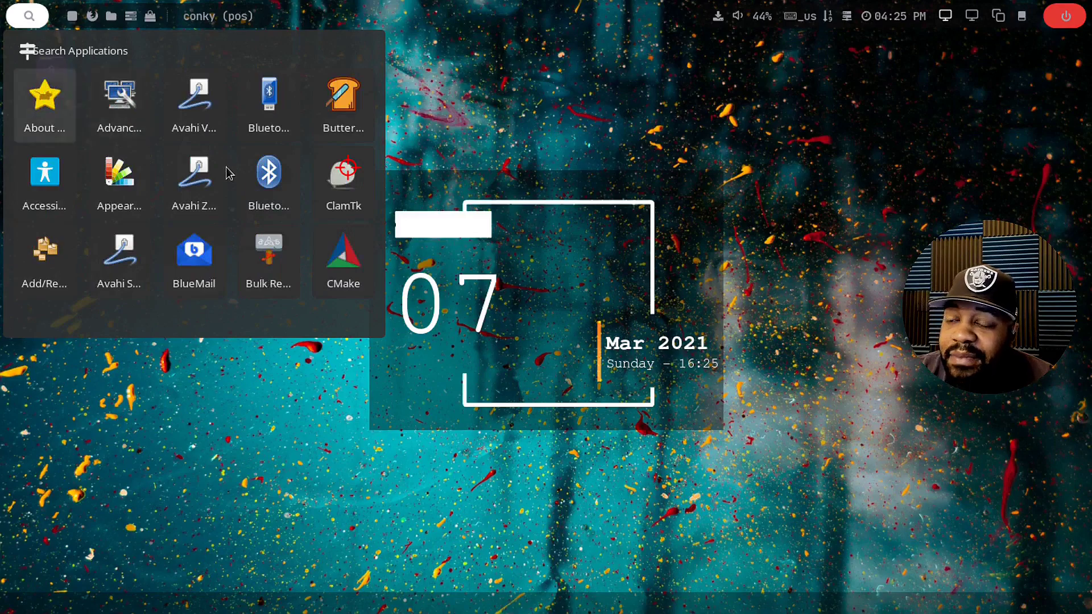
click(35, 21)
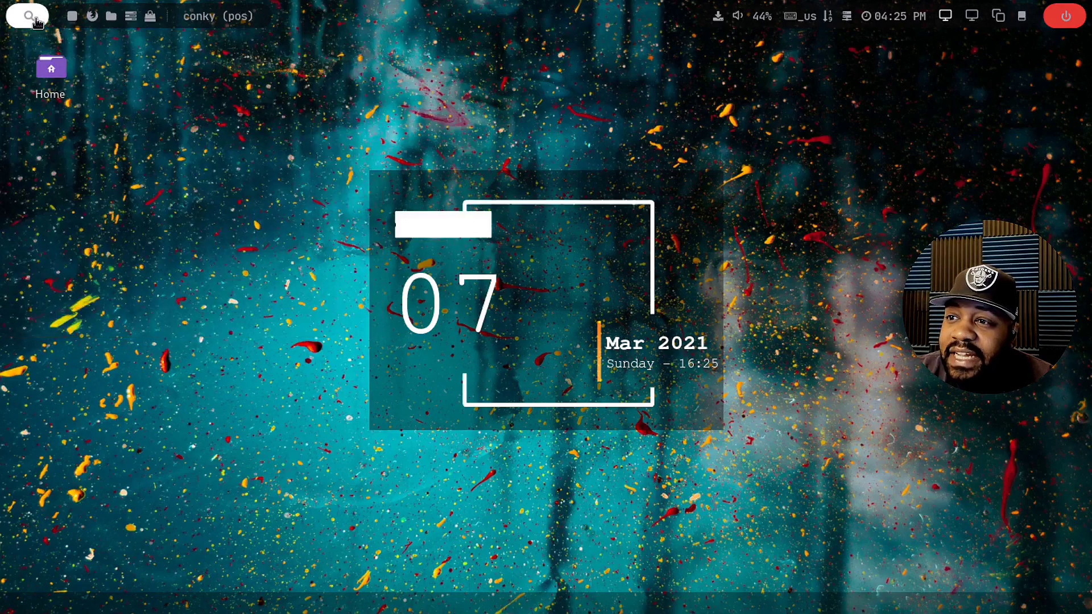
- Review the system details in About the Xfce Desktop Environment, inspect the Network Connections window, and close both windows
click(35, 21)
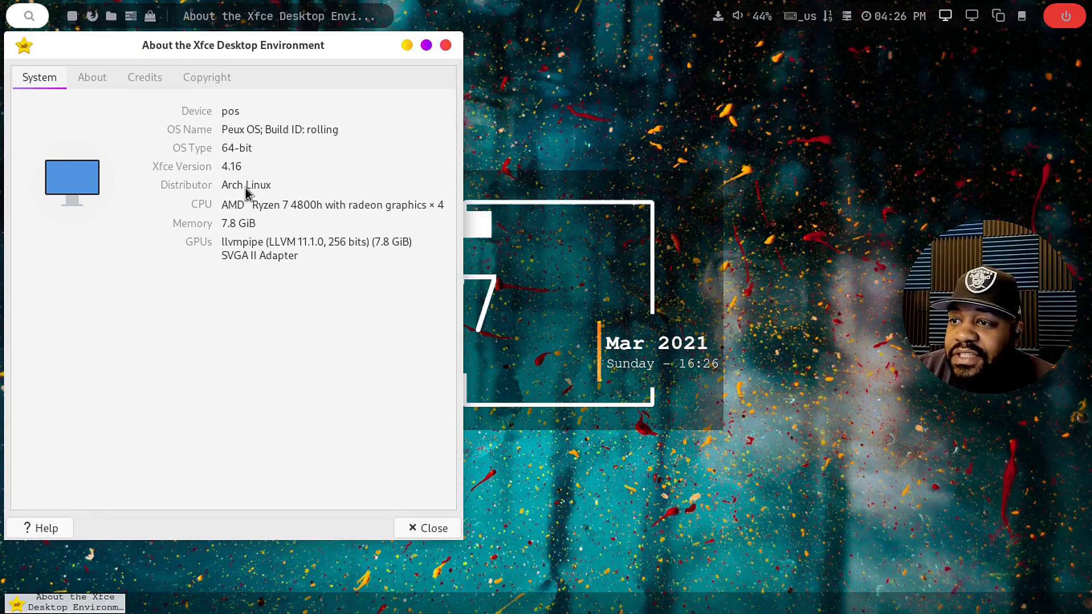
click(446, 45)
click(34, 23)
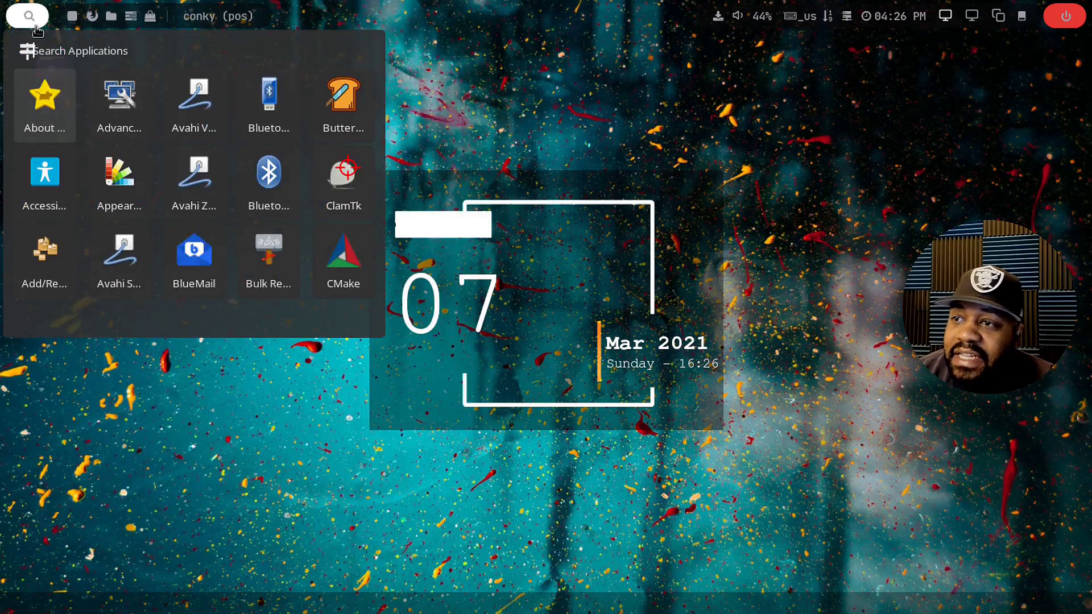
key(Right)
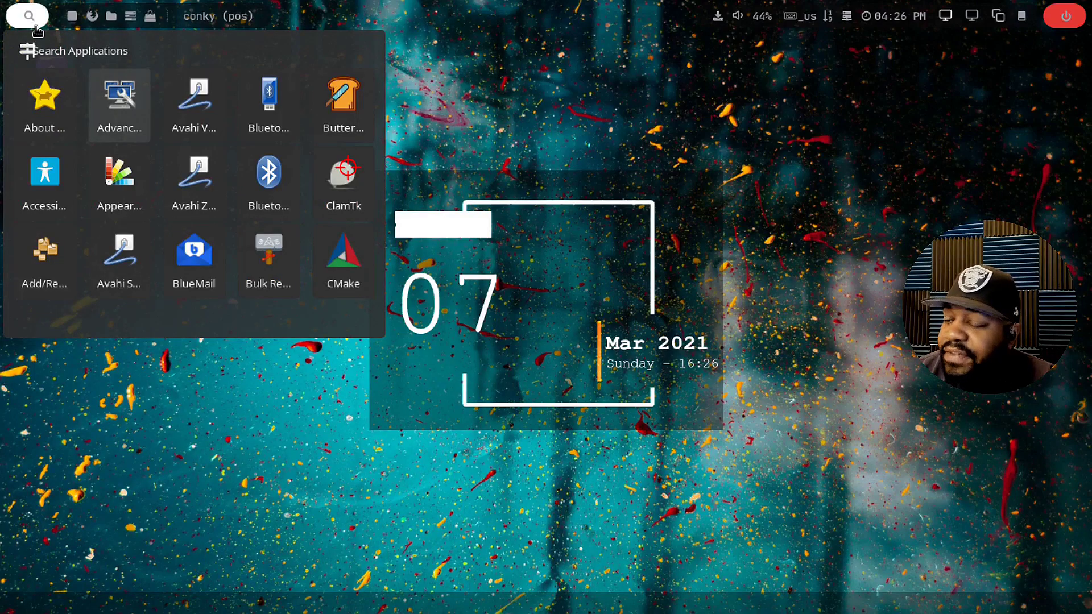
key(Return)
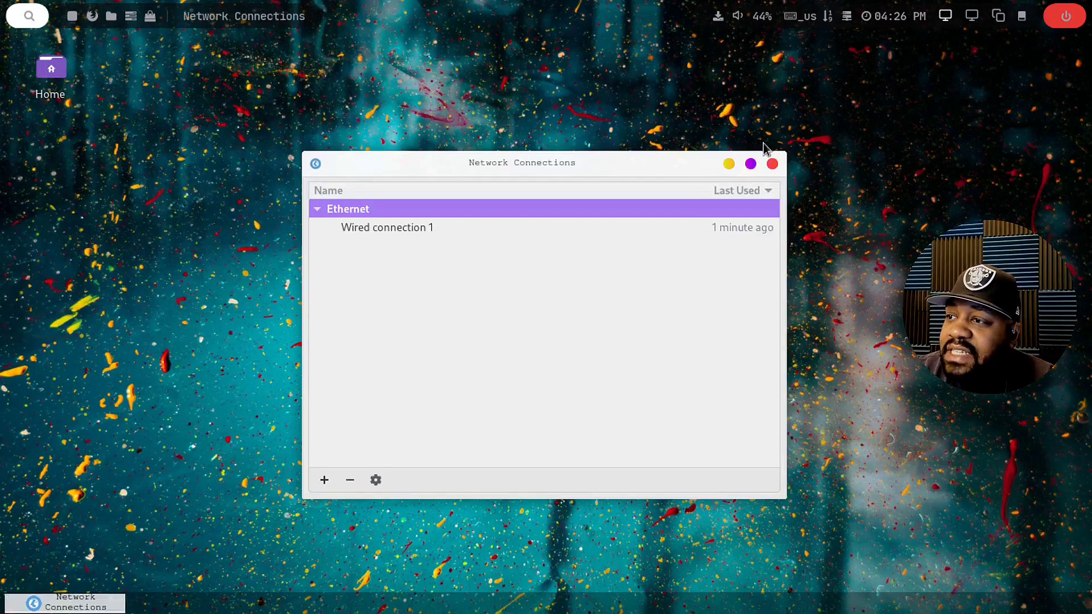
click(772, 165)
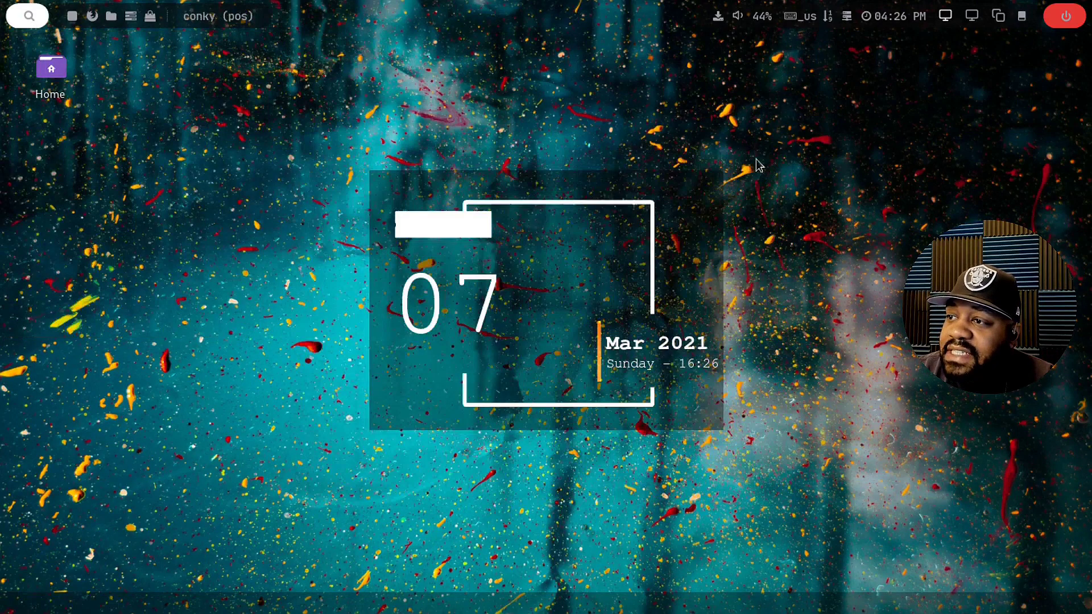
- Browse the installed applications across all pages of the application launcher and return to the first page
click(29, 17)
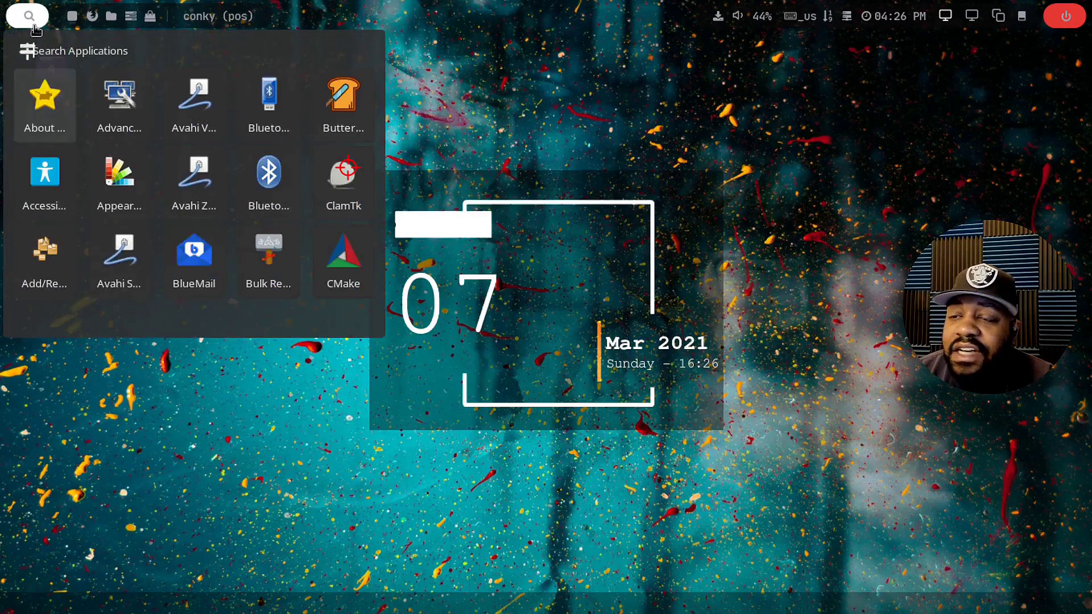
key(Down)
key(Right)
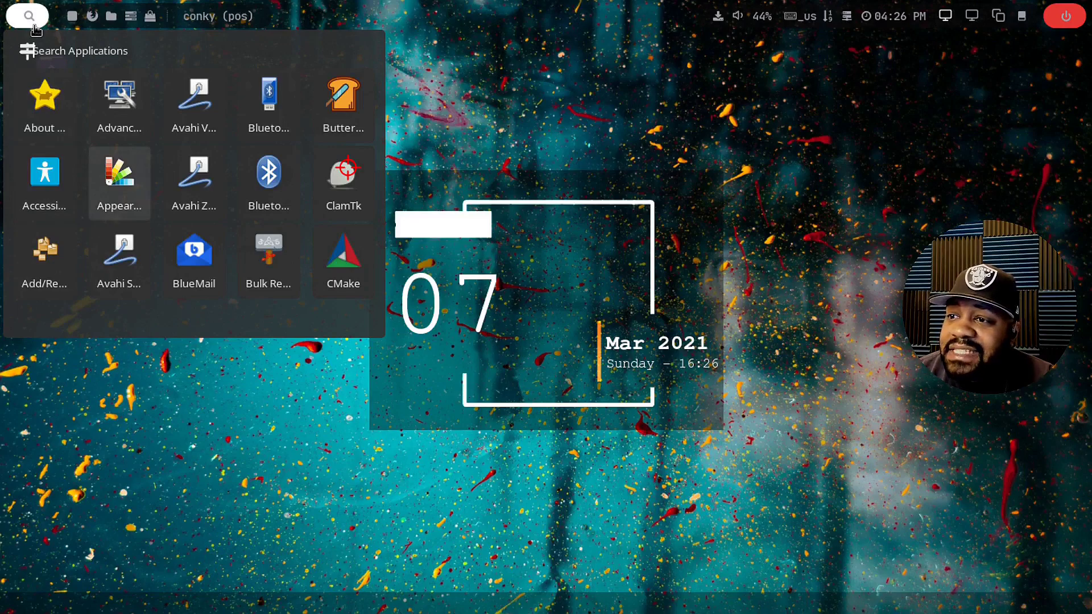
key(Right)
key(Right)
key(Right)
key(Right)
key(Right)
key(Right)
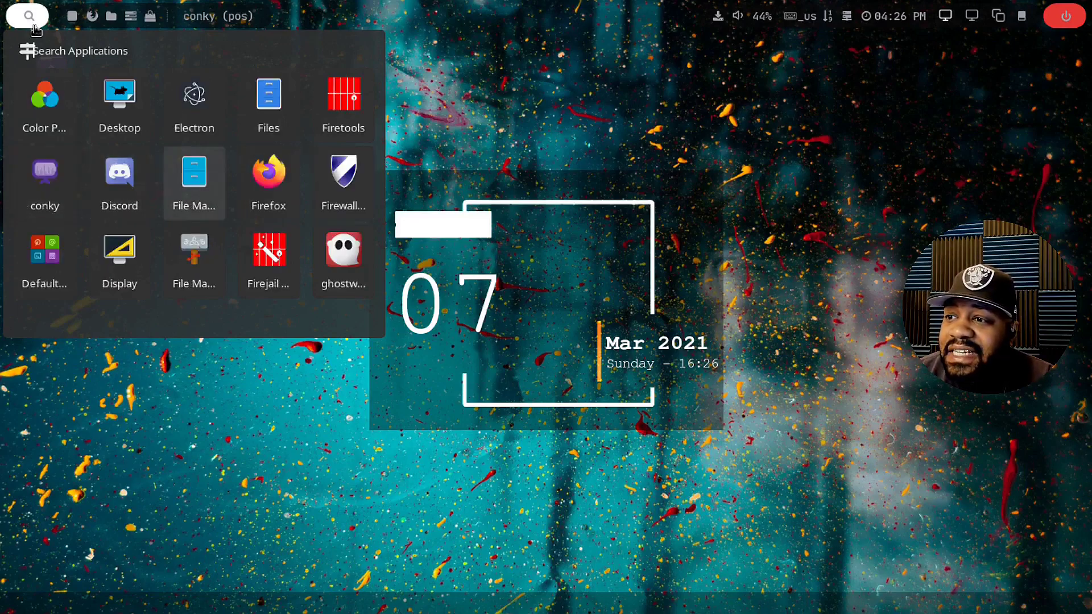
key(Right)
key(Right)
key(Right)
key(Right)
key(Right)
key(Right)
key(Right)
key(Right)
key(Right)
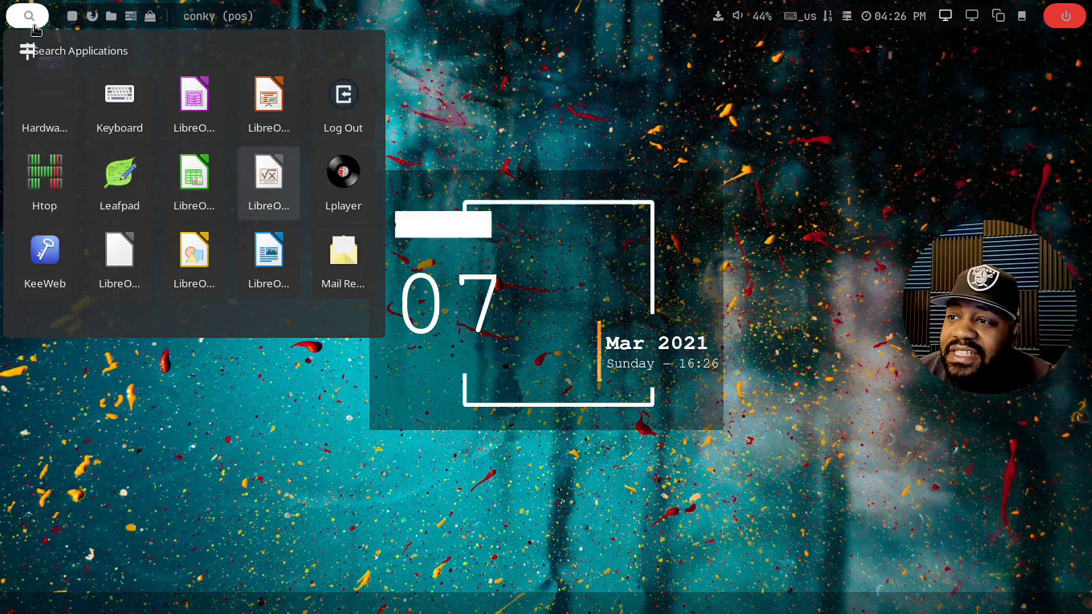
key(Right)
key(Right)
key(Right)
key(Right)
key(Right)
key(Right)
key(Right)
key(Right)
key(Right)
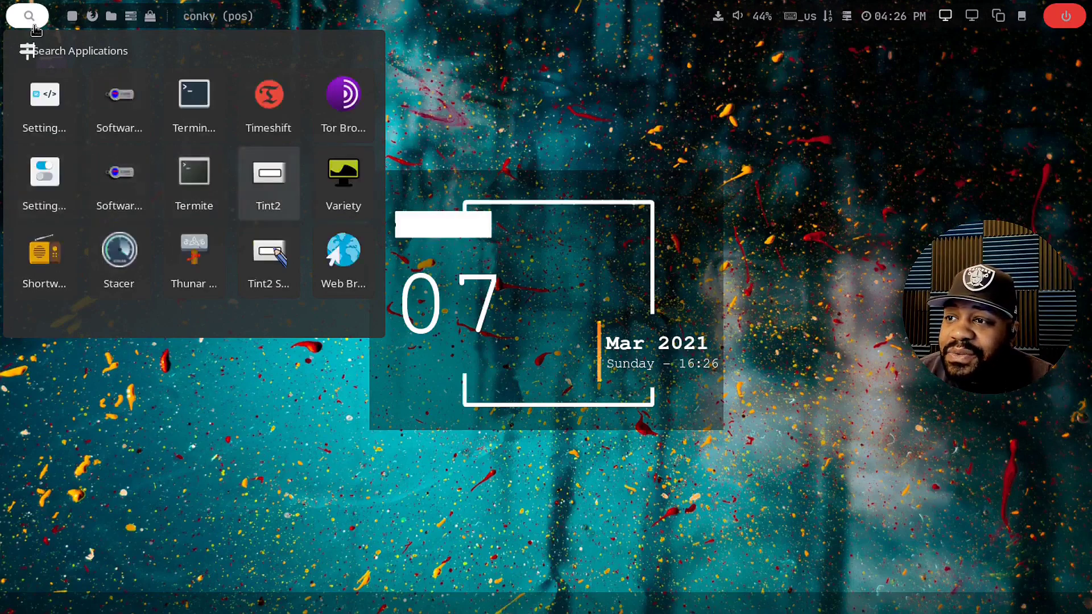
key(Down)
key(Left)
key(Left)
key(Left)
key(Left)
key(Left)
key(Left)
key(Left)
key(Left)
key(Left)
key(Left)
key(Left)
key(Left)
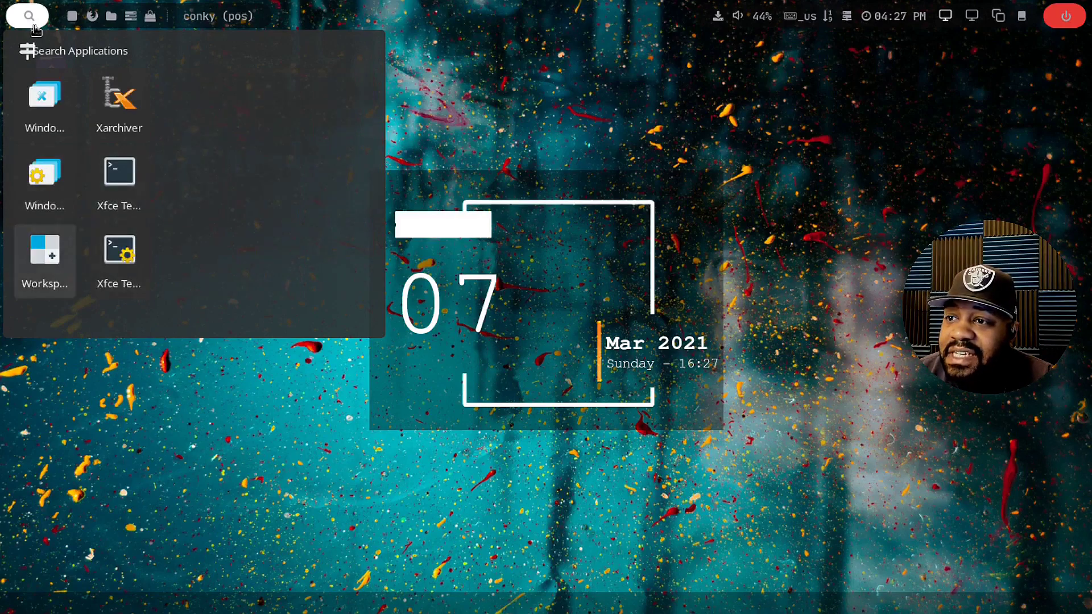
key(Left)
key(Left)
key(Left)
key(Left)
key(Left)
key(Left)
key(Left)
key(Left)
key(Left)
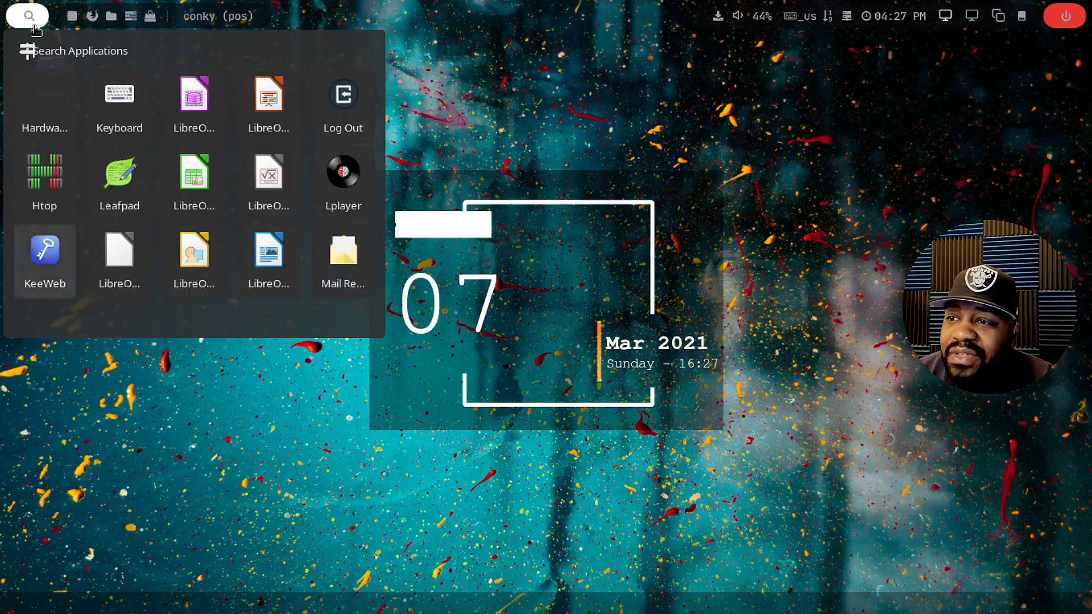
key(Up)
key(Up)
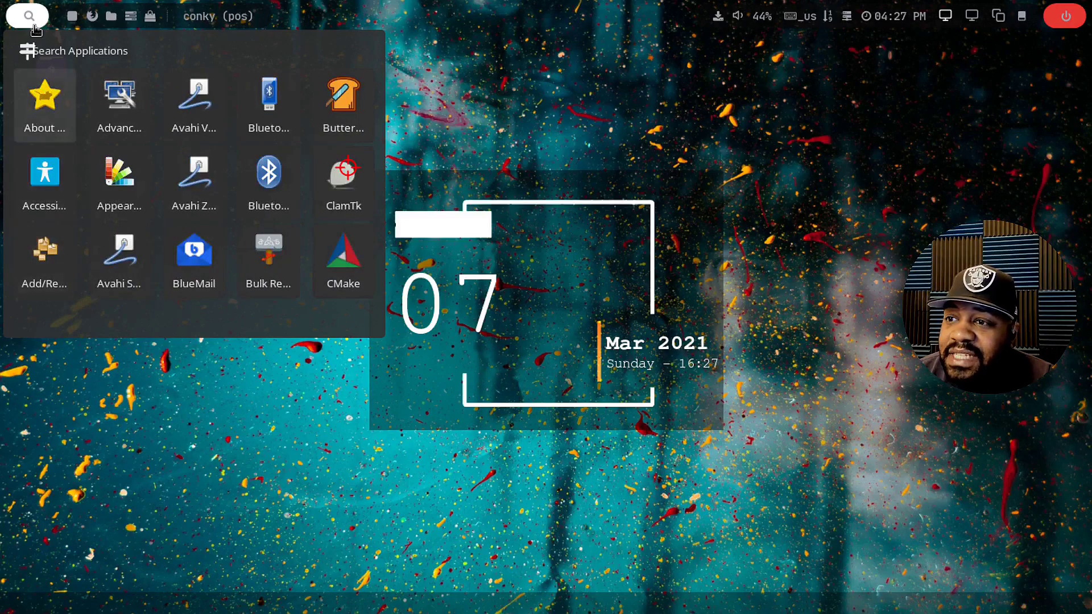
- Go through the first page of launcher entries, from the Avahi and Bluetooth tools to ButterManager, and launch ButterManager
key(Right)
key(Down)
key(Down)
key(Down)
key(Down)
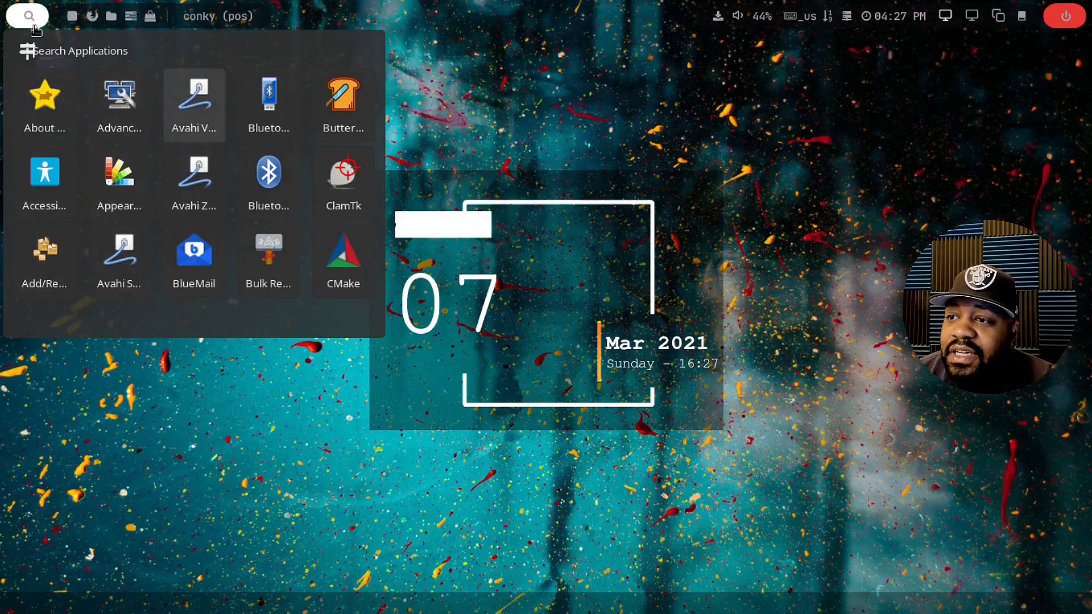
key(Down)
key(Down)
key(Down)
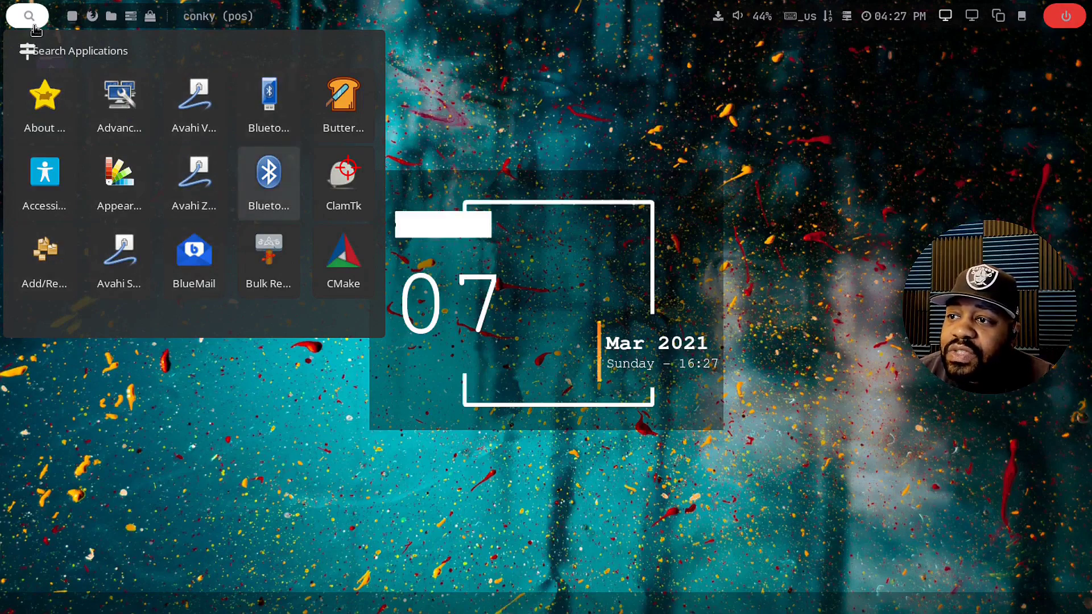
key(Down)
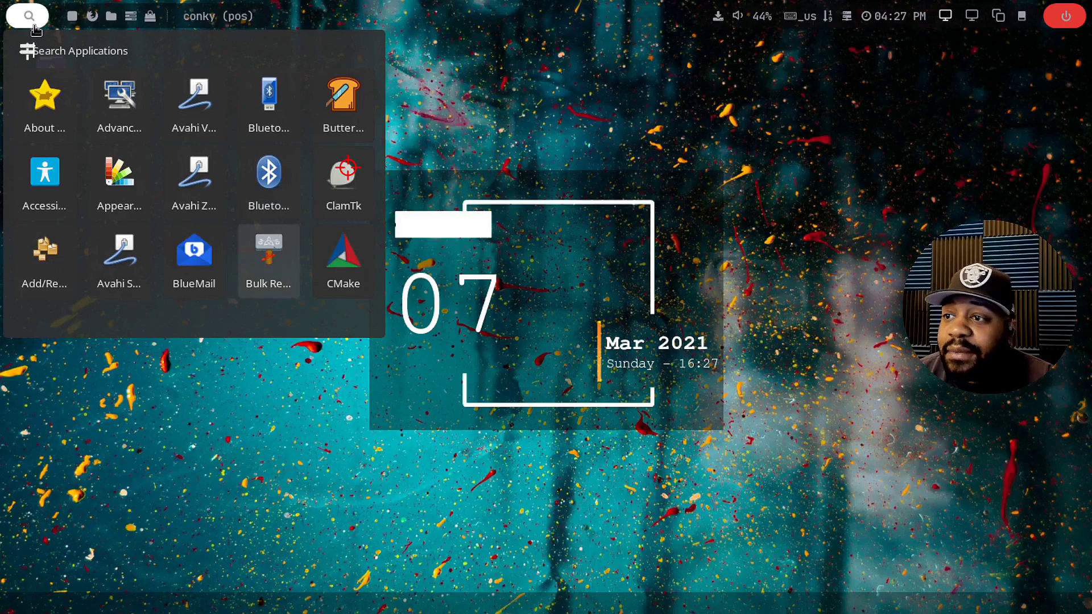
key(Down)
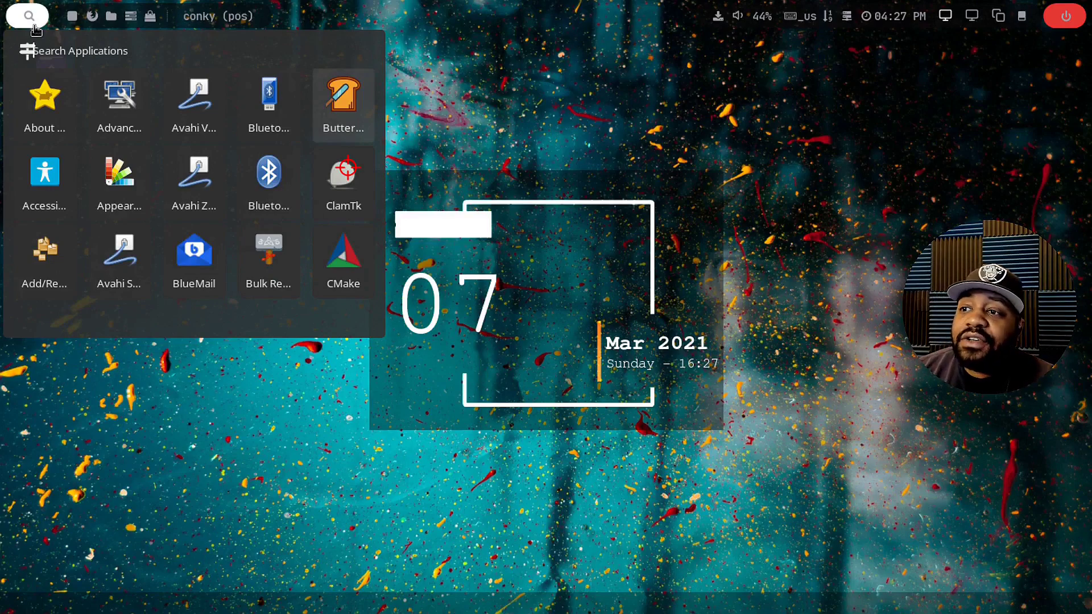
key(Escape)
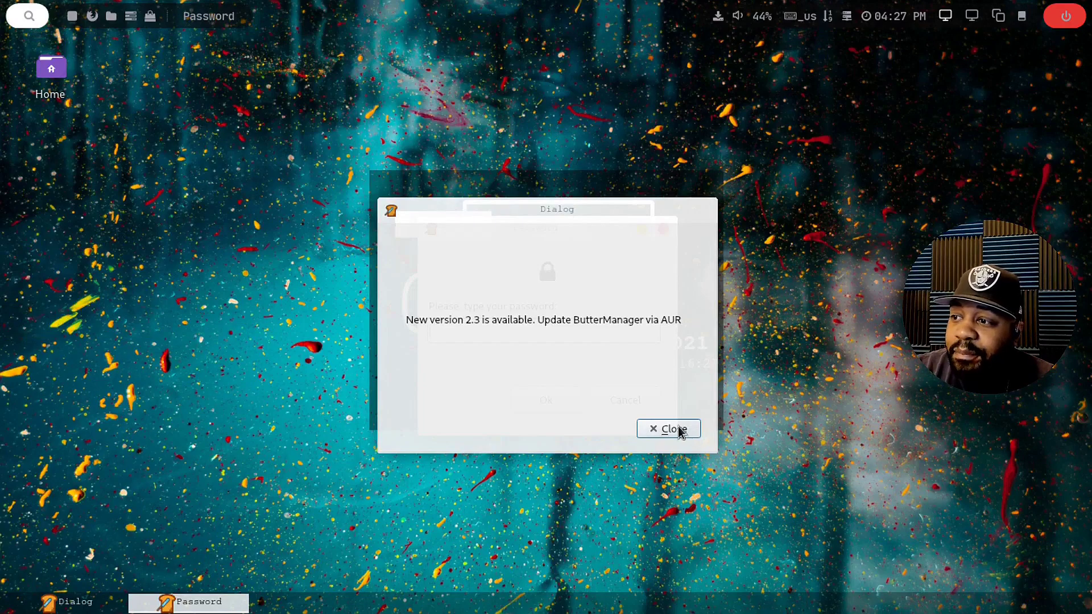
- Dismiss the version notice, enter the account password to unlock ButterManager, review its Main page past the subvolume warning, and close it
click(676, 430)
text(••••••)
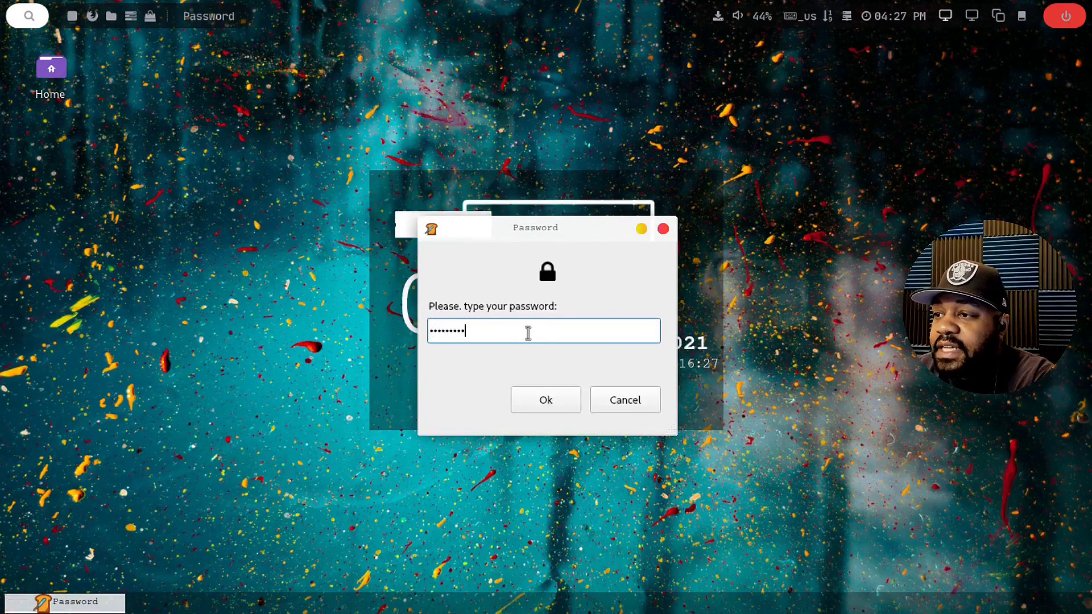
key(Return)
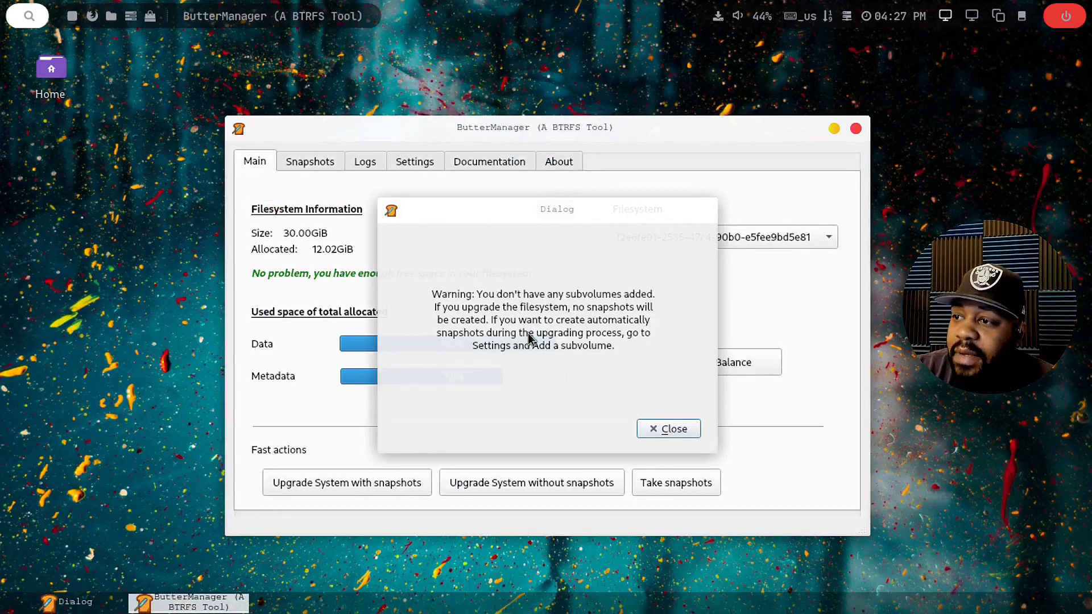
click(677, 433)
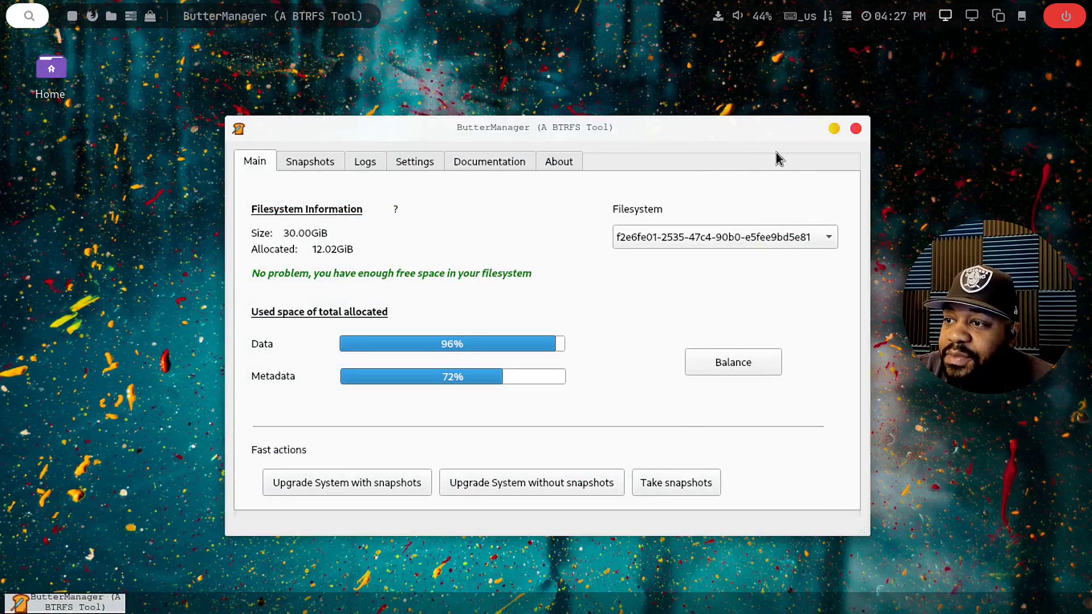
click(856, 129)
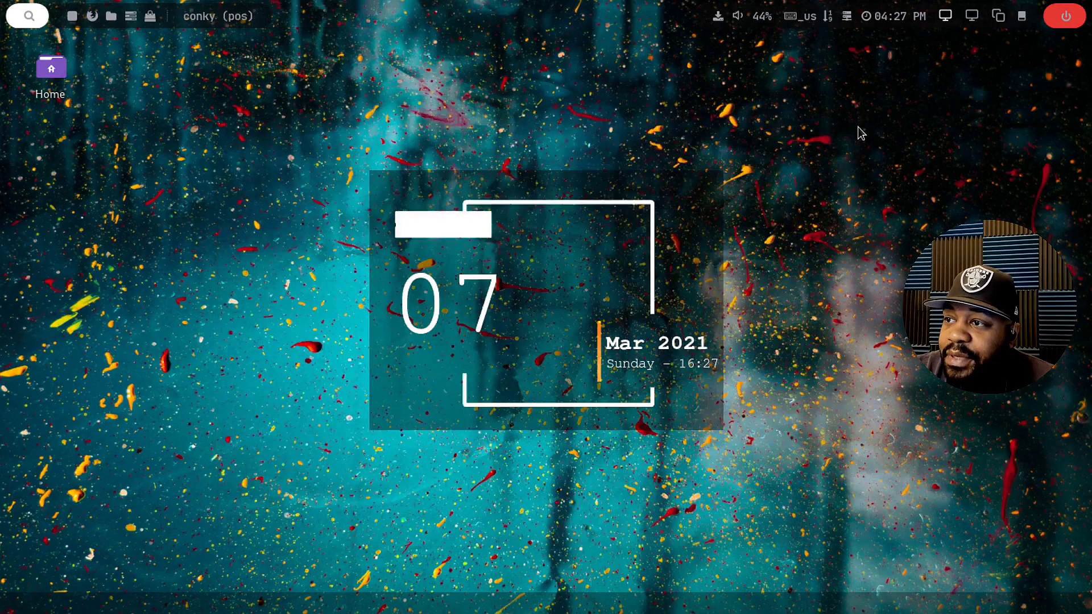
- Reopen the application launcher and review its entries from the first page through conky, Discord and Electron on the second page
click(21, 21)
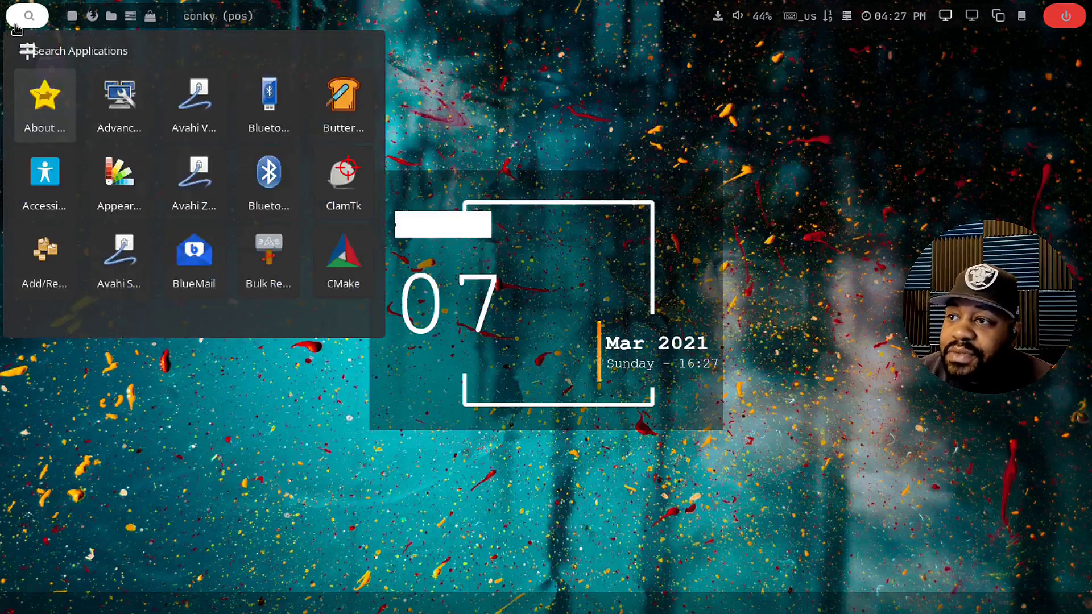
key(Down)
key(Down)
key(Down)
key(Down)
key(Down)
key(Down)
key(Down)
key(Down)
key(Down)
key(Down)
key(Down)
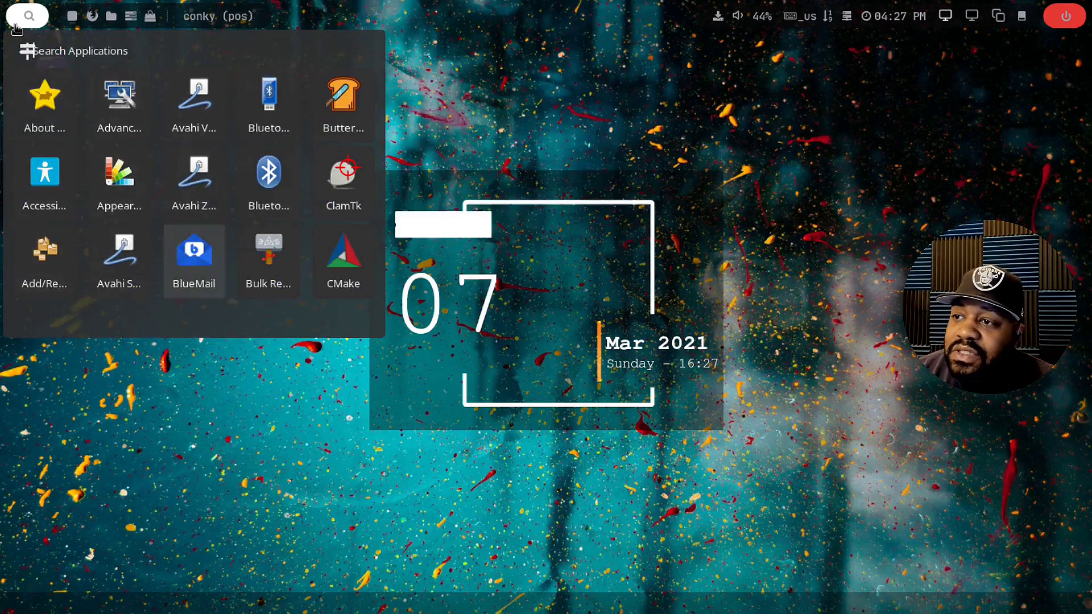
key(Down)
key(Down)
key(Down)
key(Down)
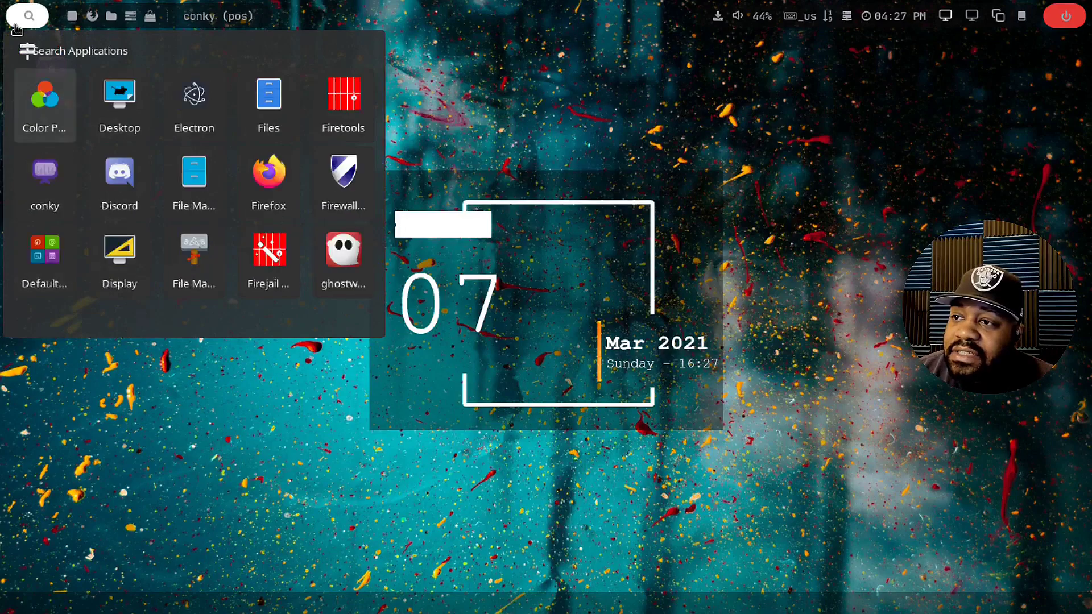
key(Down)
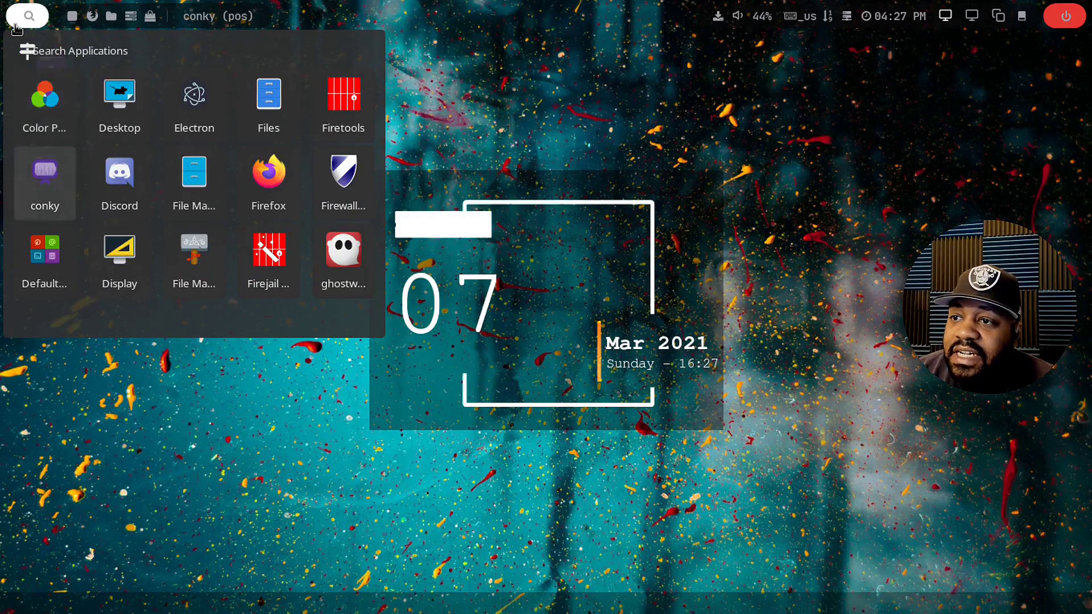
key(Down)
key(Down)
key(Down)
key(Down)
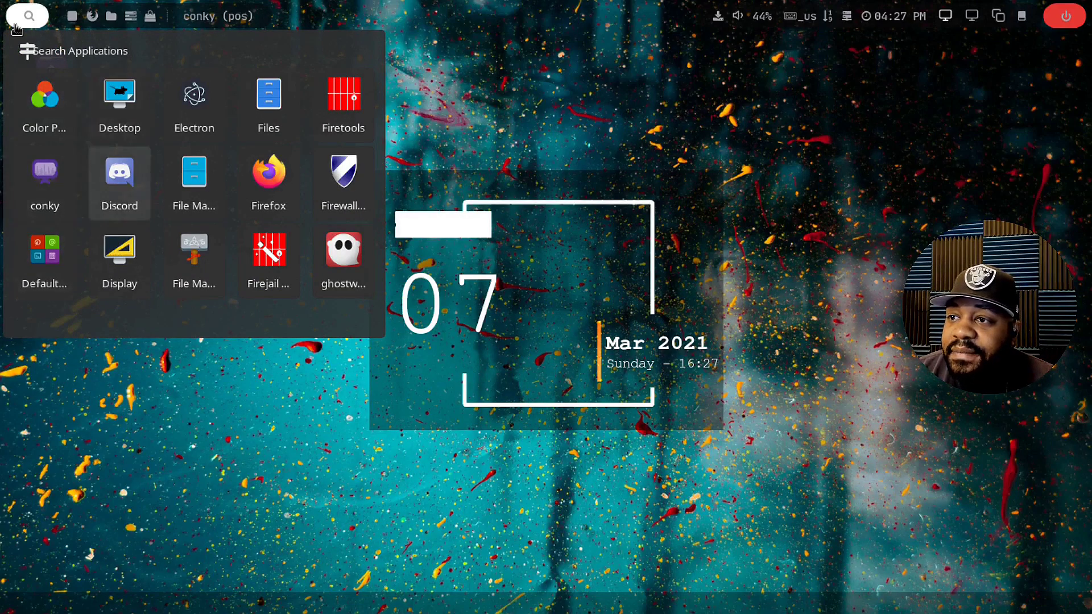
key(Up)
key(Up)
key(Down)
key(Down)
key(Down)
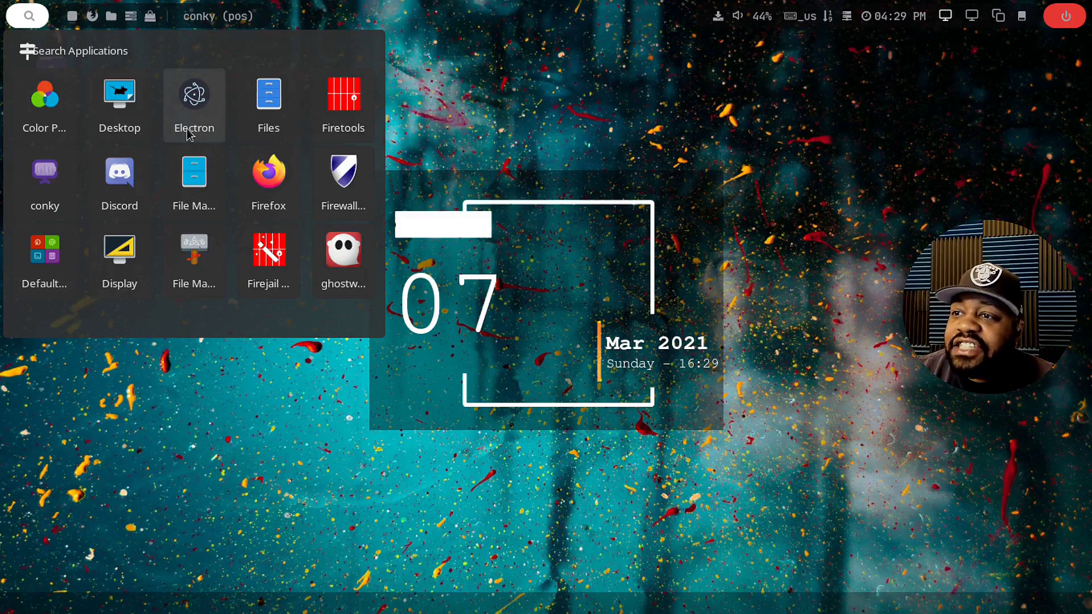
- Review the second-page launcher entries covering the file managers, Files, Firefox and Firejail
key(Down)
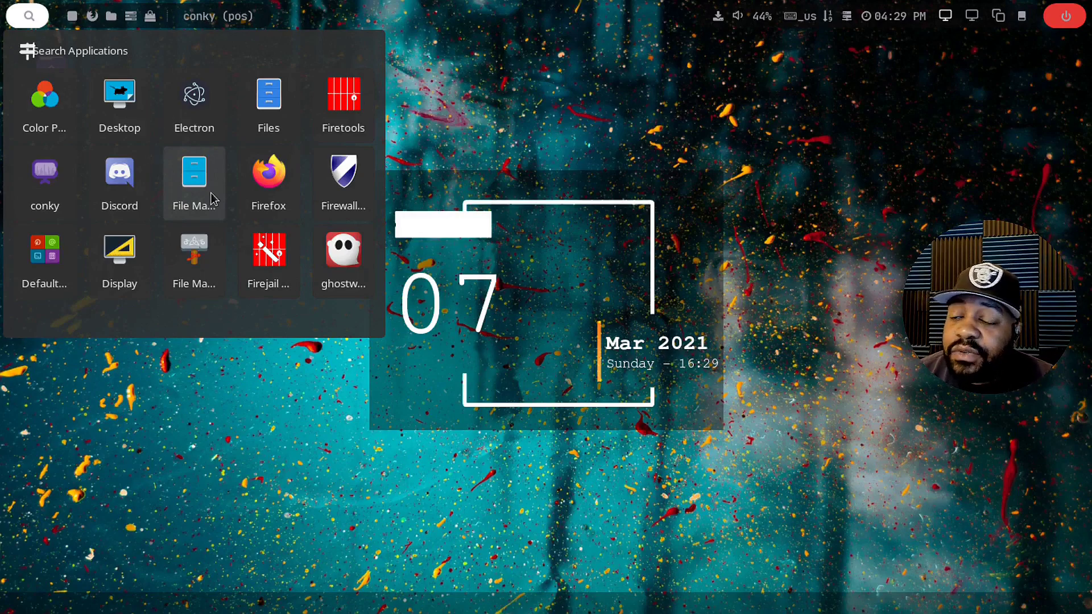
key(Down)
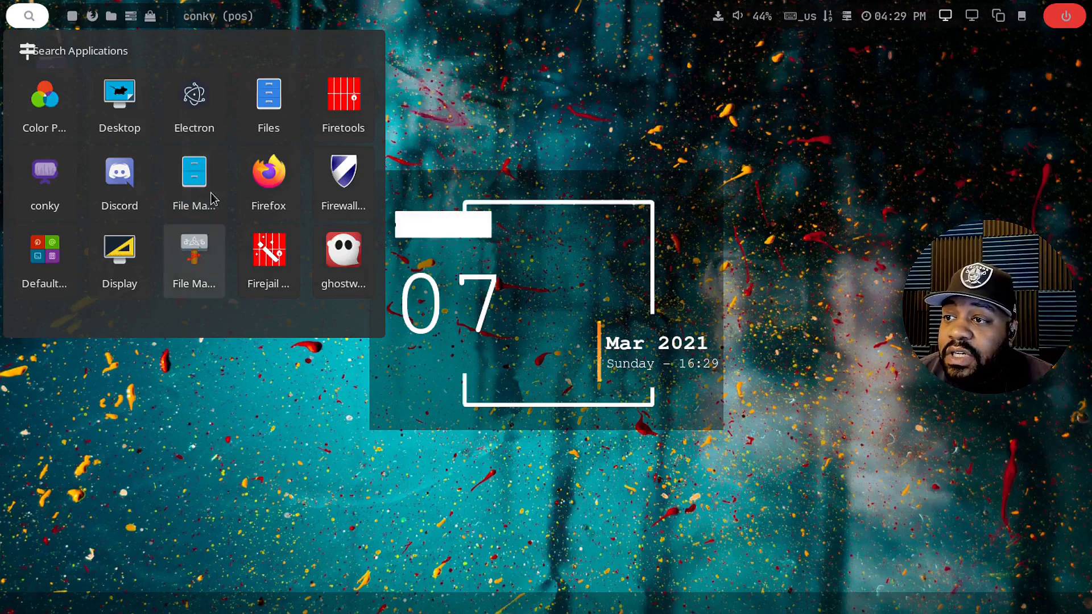
key(Up)
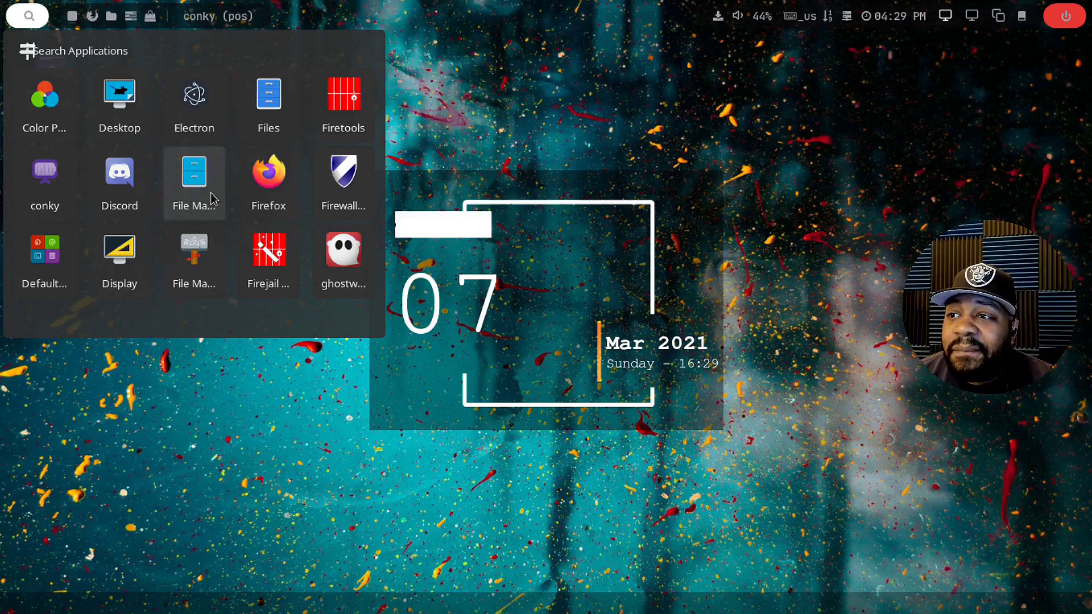
key(Down)
key(Right)
key(Up)
key(Up)
key(Down)
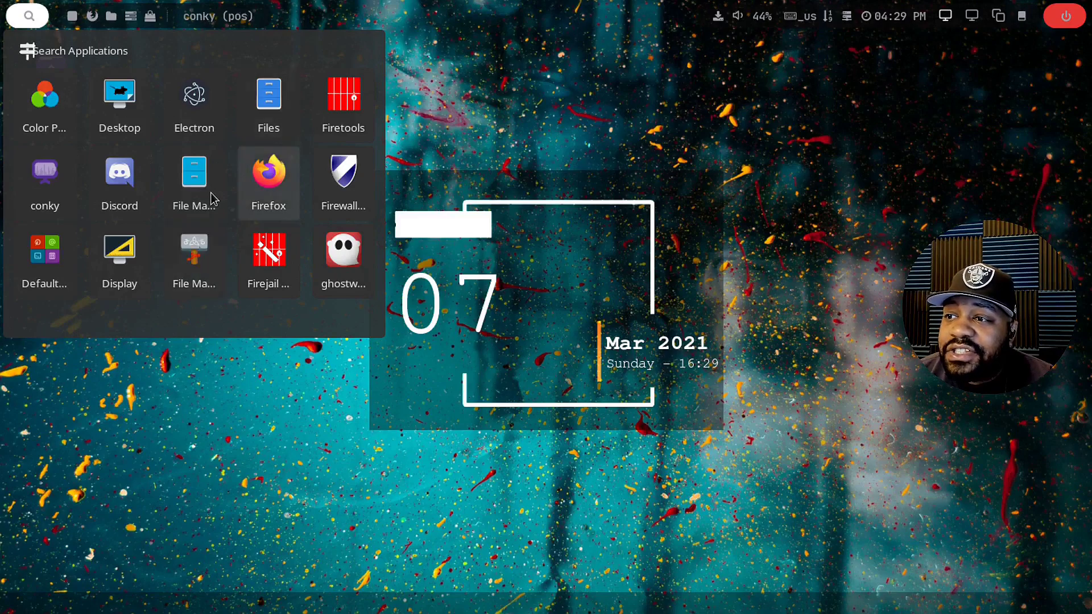
key(Down)
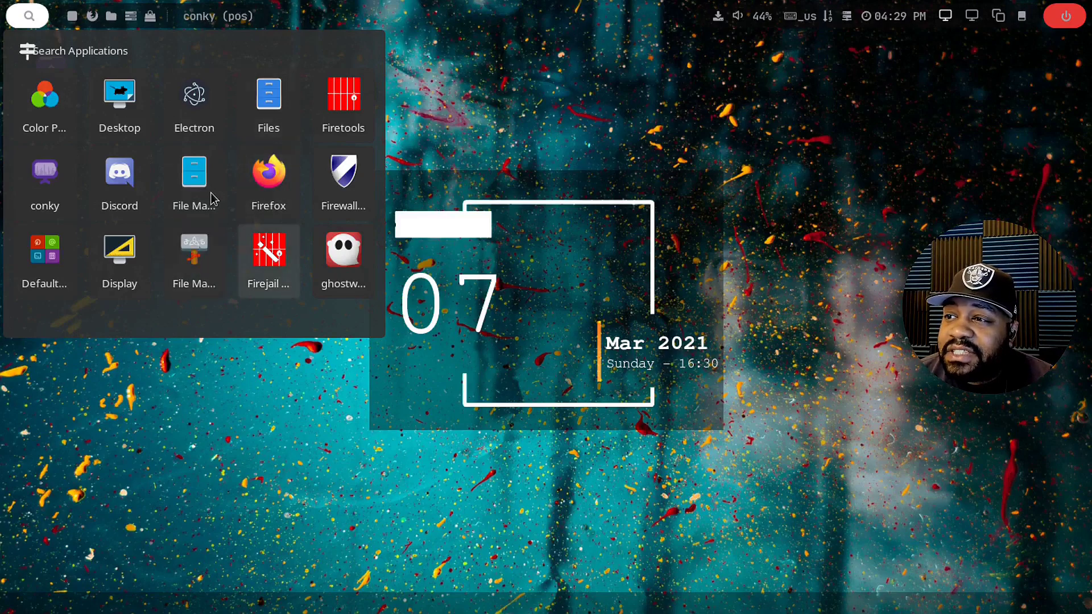
key(Down)
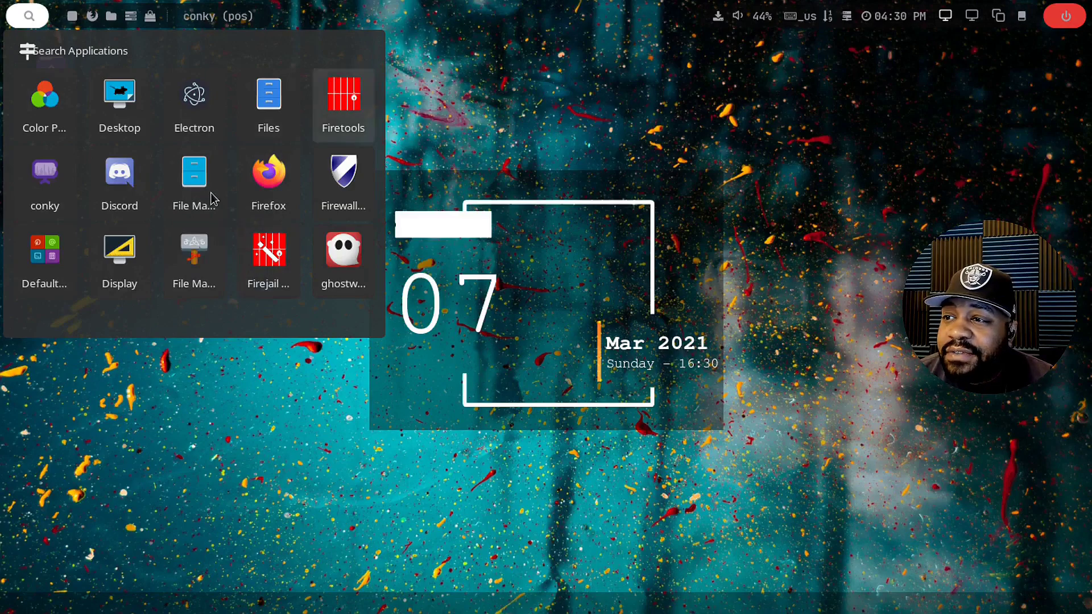
- Review the remaining second-page launcher entries: Firetools, the firewall tool and ghostwriter
key(Up)
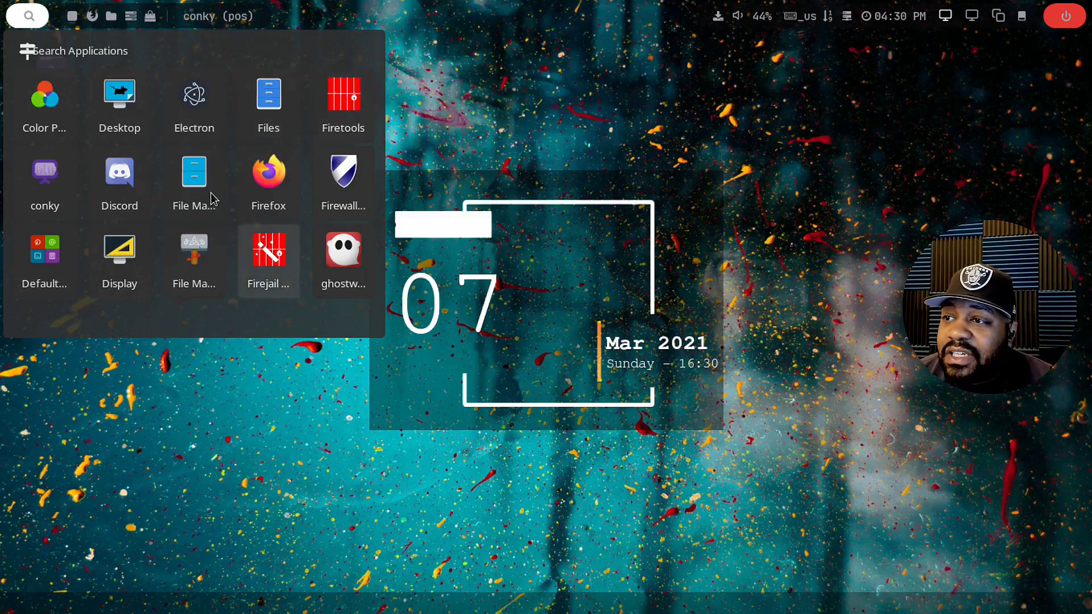
key(Down)
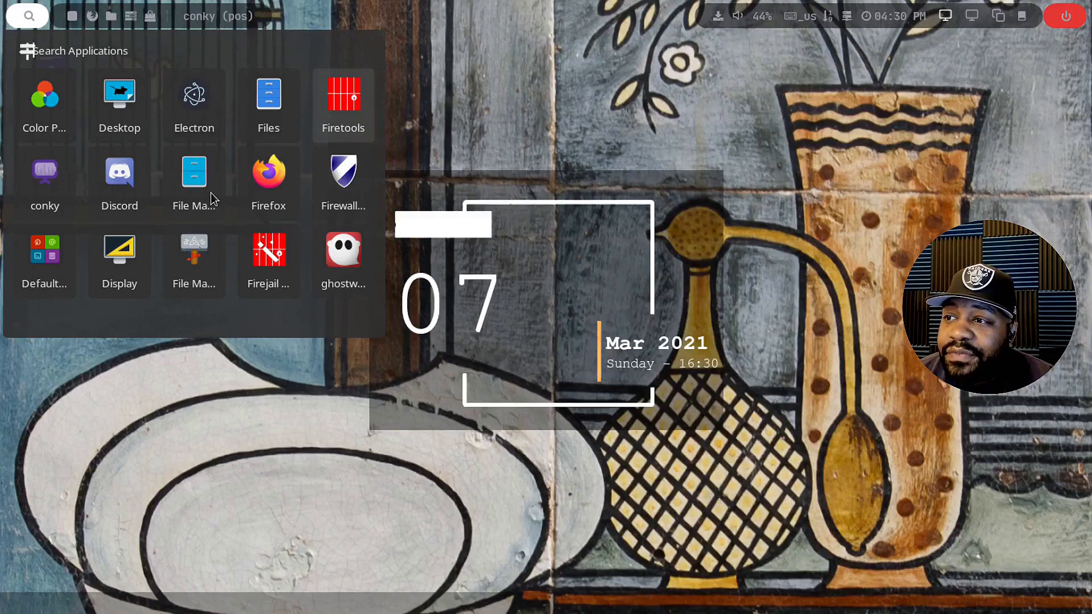
key(Down)
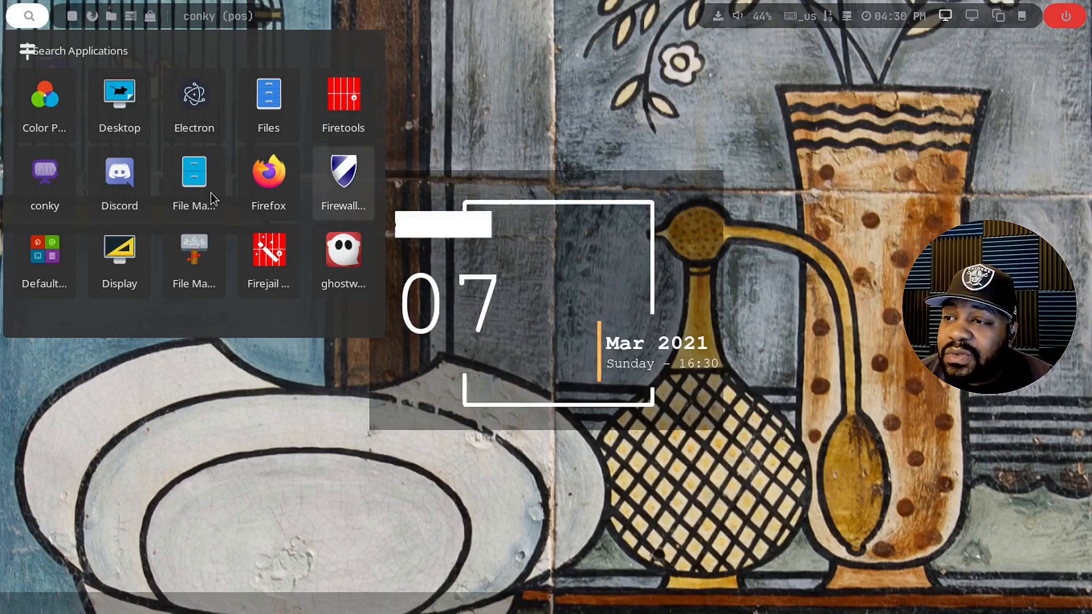
key(Down)
key(Up)
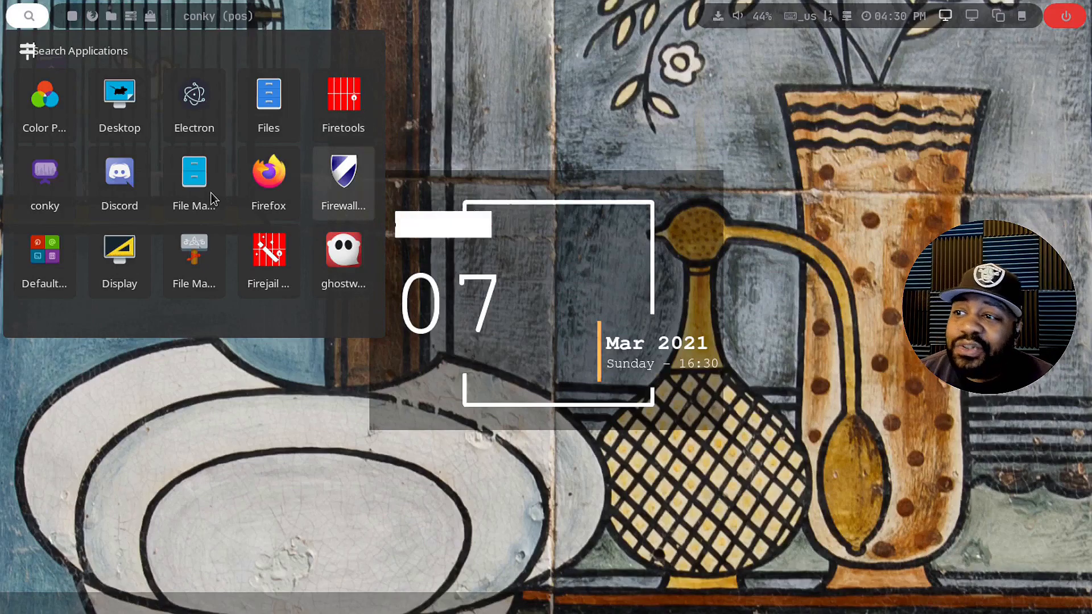
key(Down)
key(Down)
key(Up)
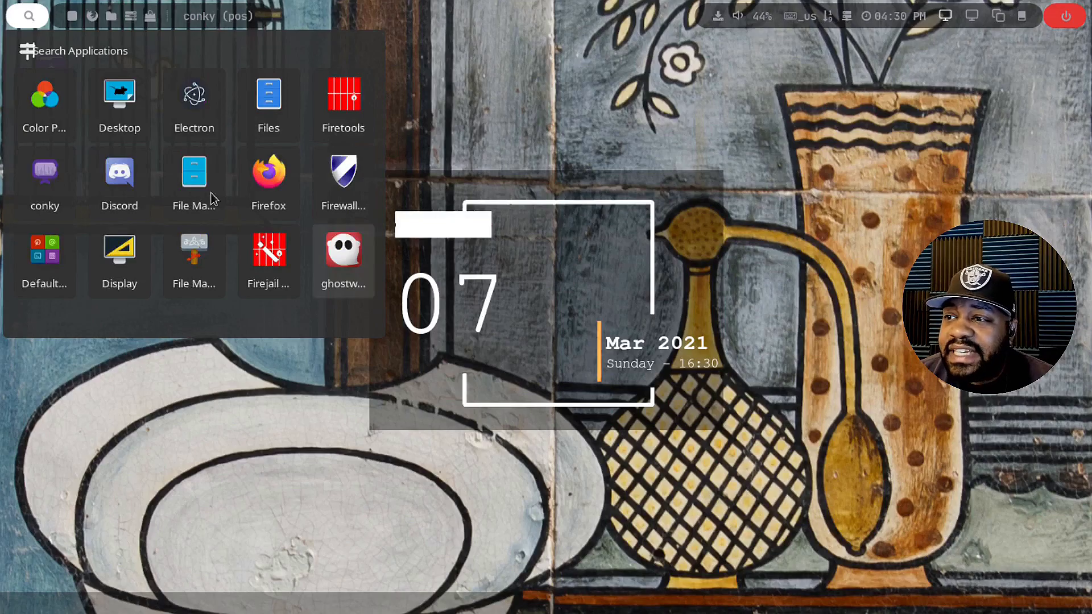
- Go through the third page of launcher entries, from the hardware tool, Htop and KeeWeb past Leafpad and the LibreOffice suite to Log Out
key(Down)
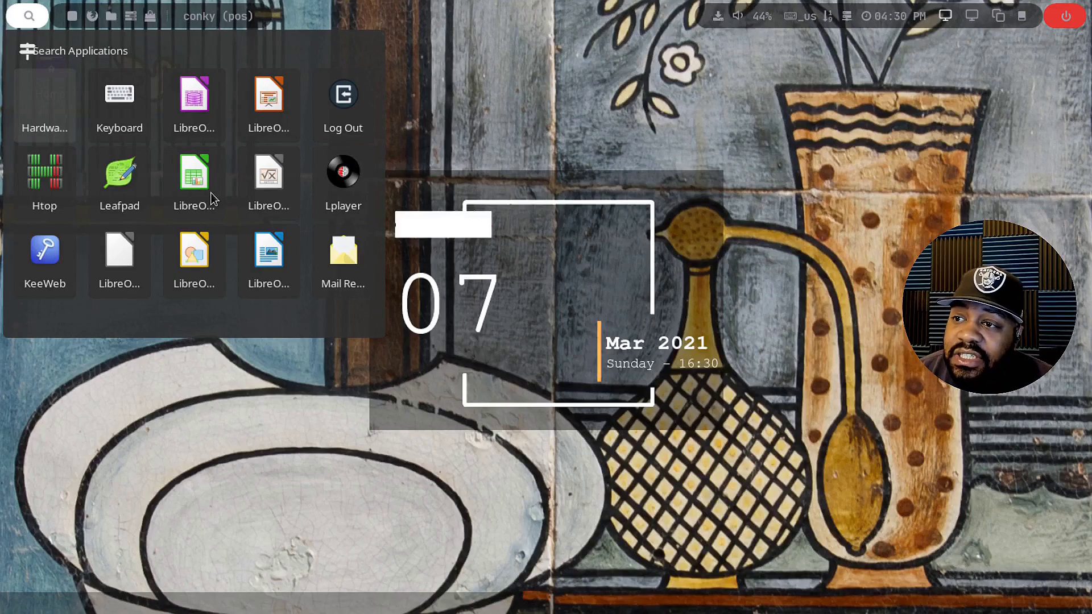
key(Down)
key(Down)
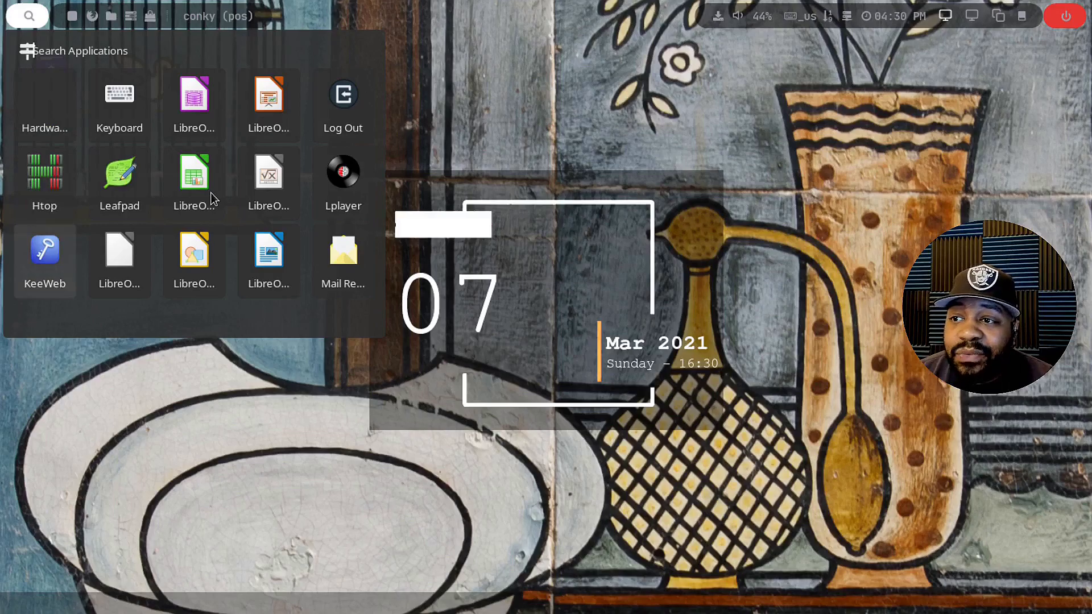
key(Down)
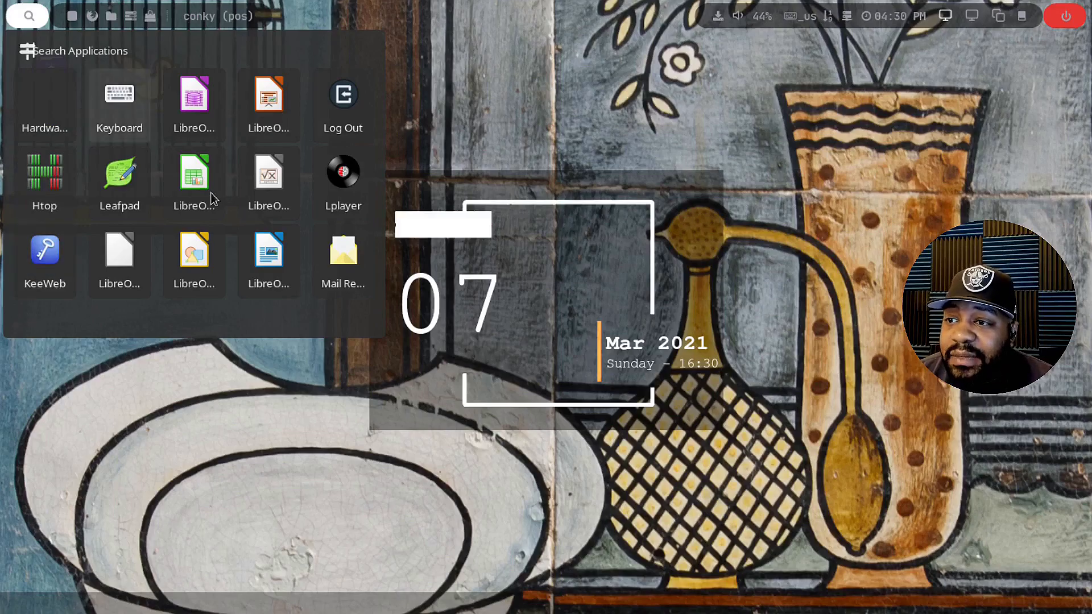
key(Down)
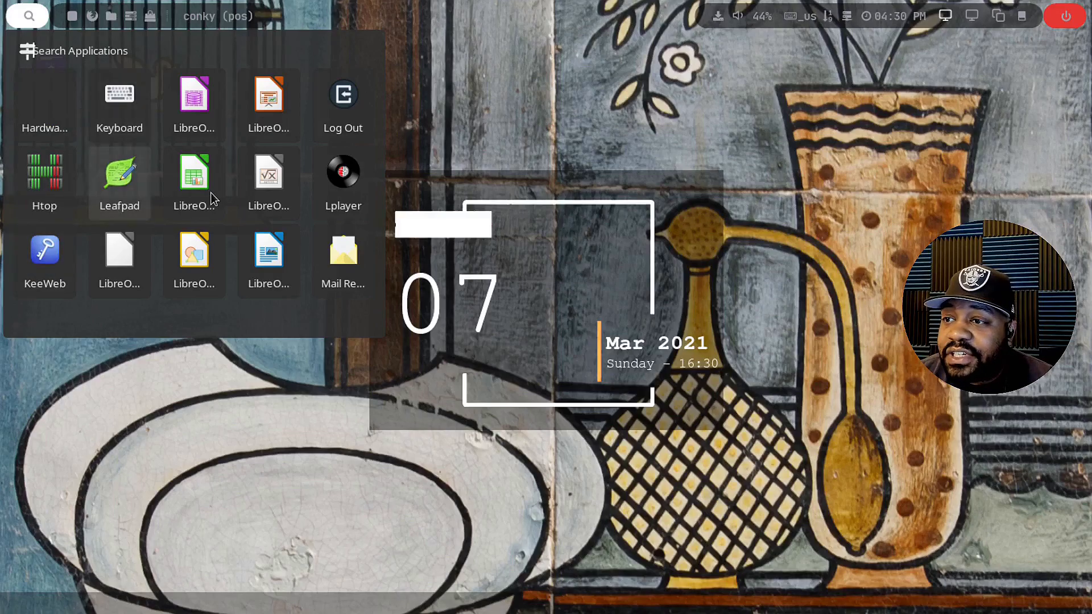
key(Down)
key(Down)
key(Down)
key(Down)
key(Down)
key(Down)
key(Down)
key(Down)
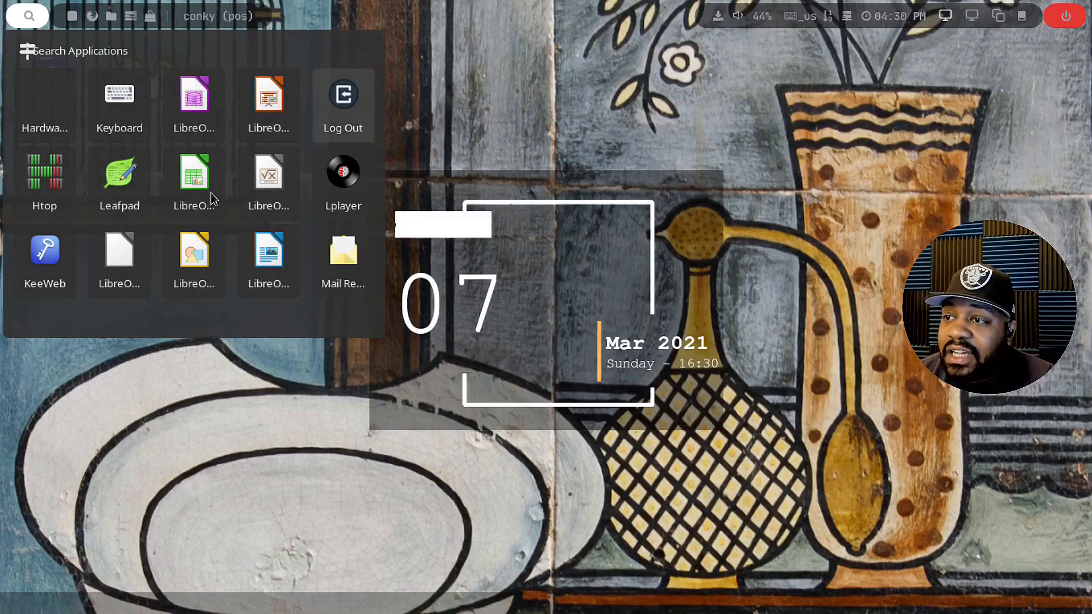
- Launch Lplayer, look over its configuration options with the speed and equalizer controls, and close the player
key(Down)
key(Return)
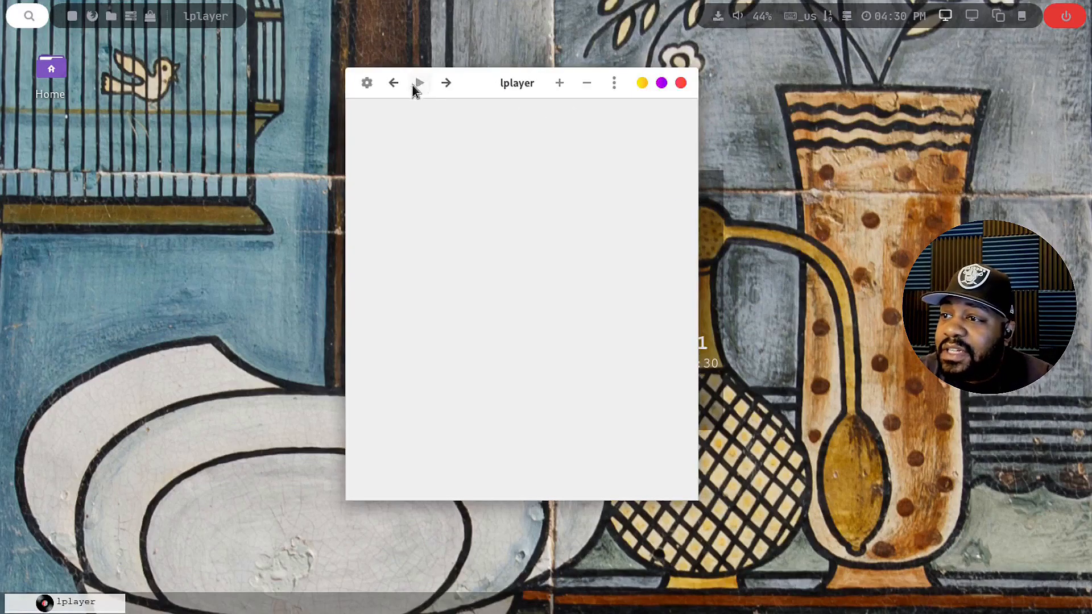
click(367, 83)
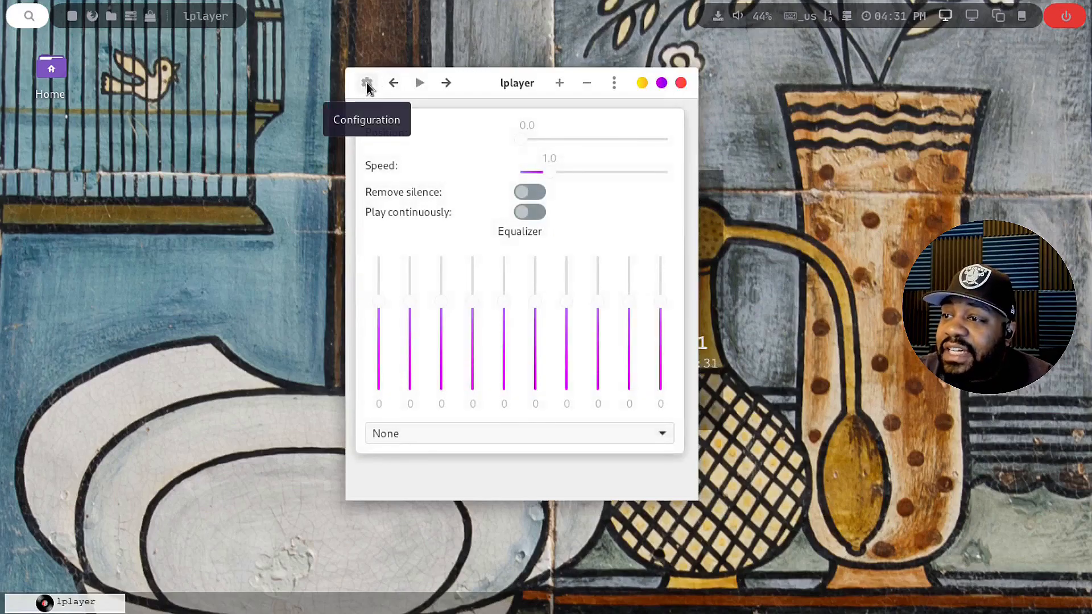
click(367, 84)
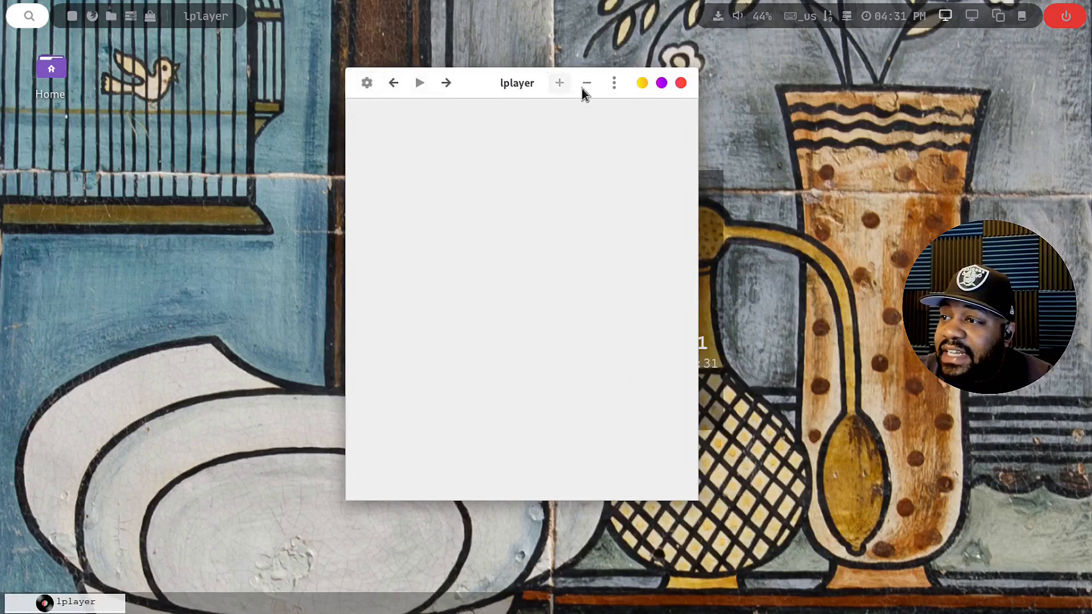
click(680, 83)
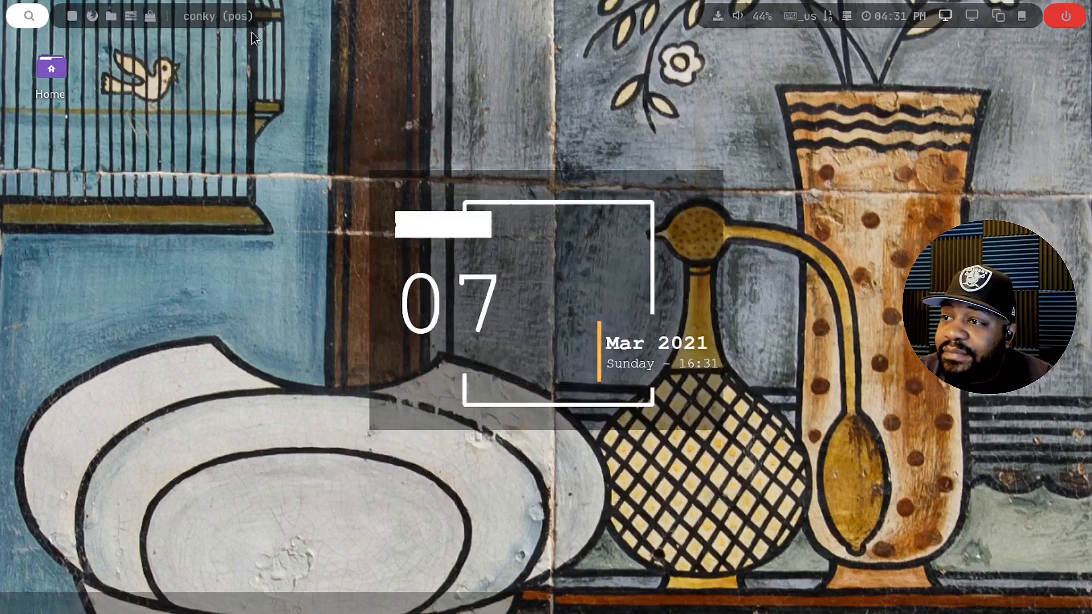
- Reopen the application launcher, open Mail Reader from the third page, and dismiss the preferred application dialog without choosing one
click(36, 19)
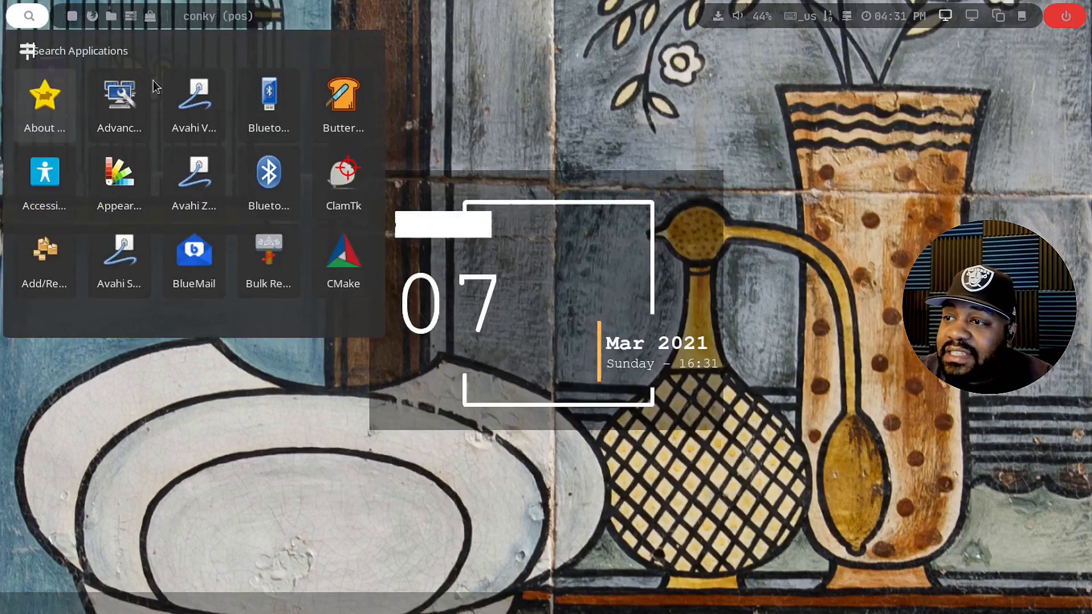
scroll(340, 151, down, 5)
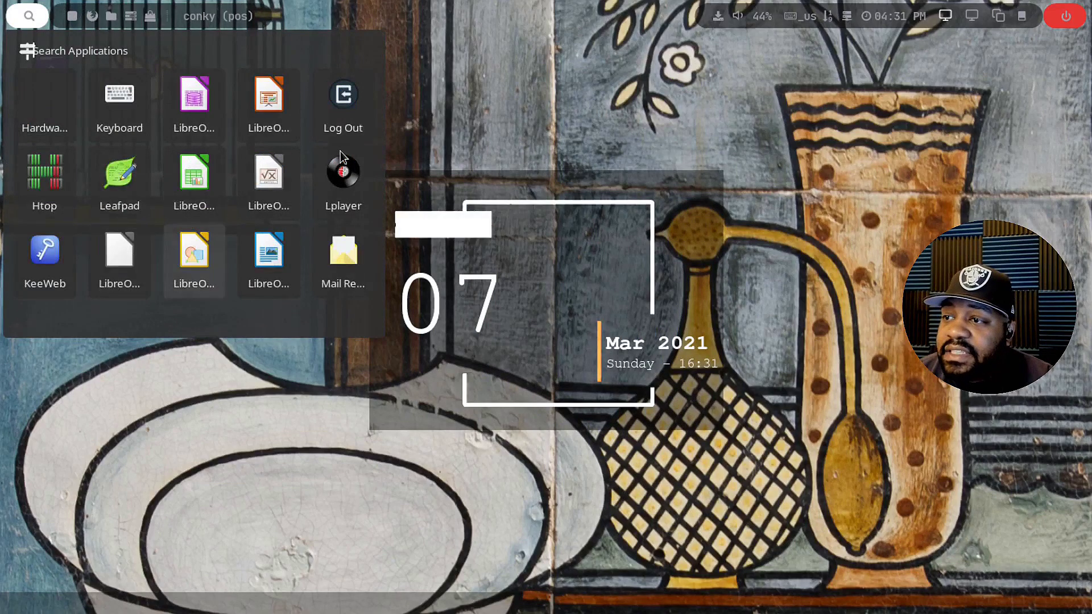
scroll(340, 151, down, 2)
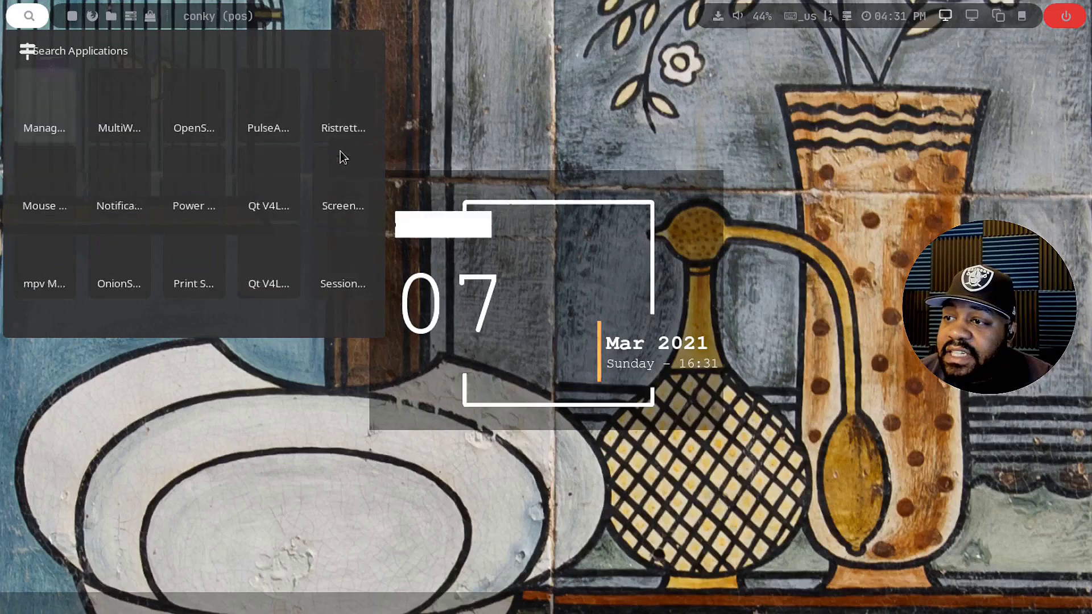
scroll(340, 152, up, 2)
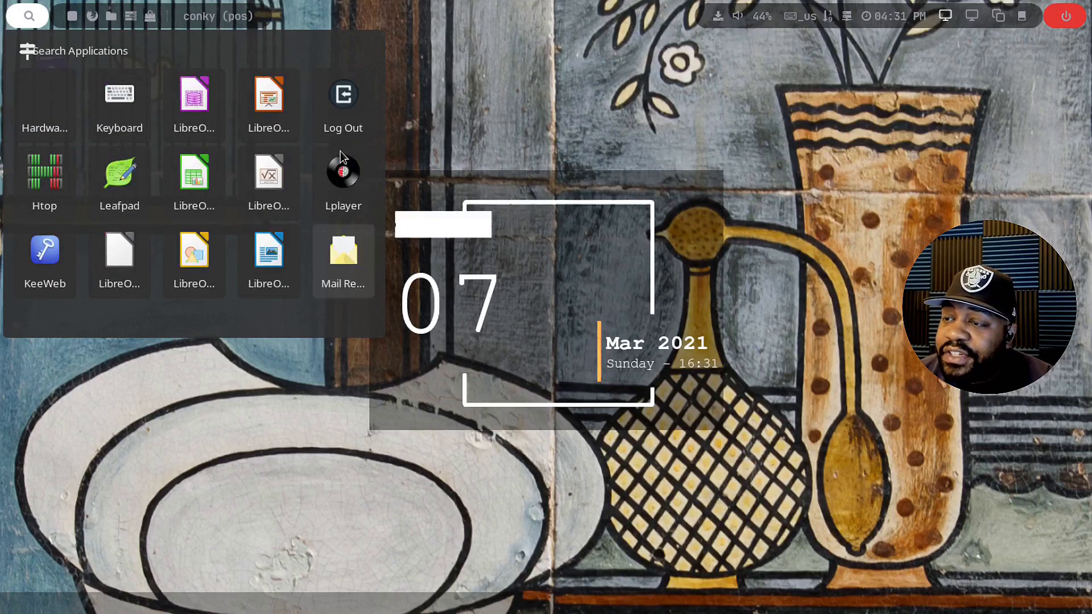
scroll(340, 151, down, 2)
scroll(341, 152, up, 2)
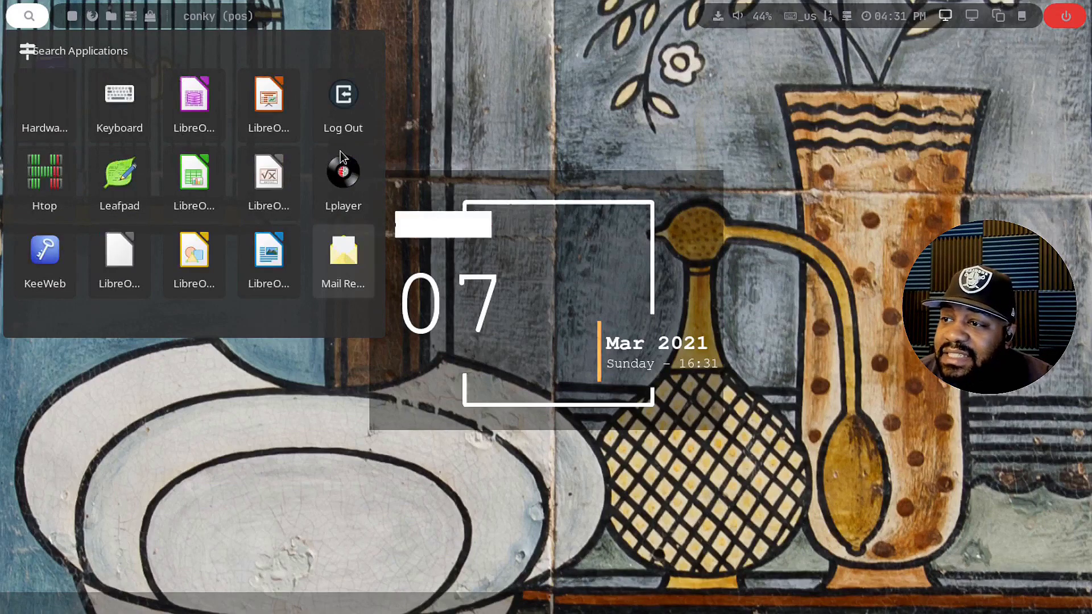
key(Return)
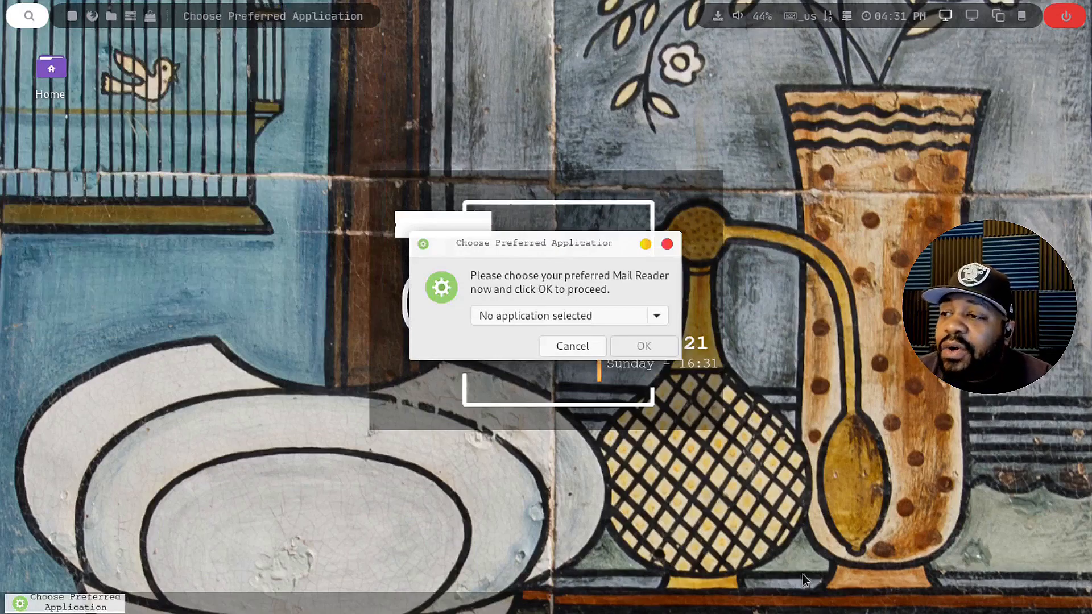
click(667, 244)
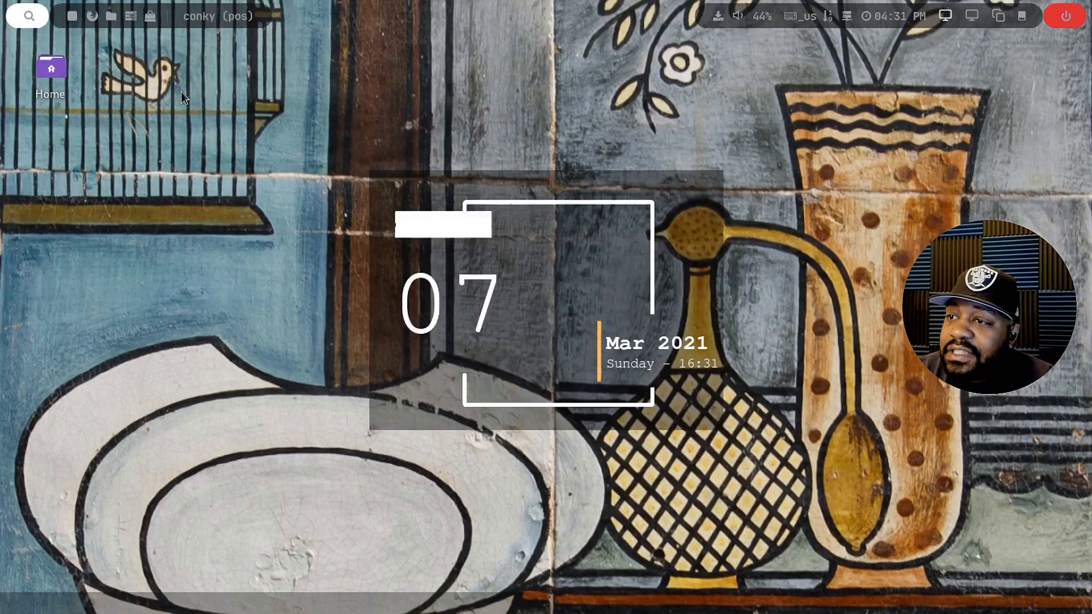
- Reopen the application launcher and advance through the entries already covered to the start of the fourth page
click(23, 19)
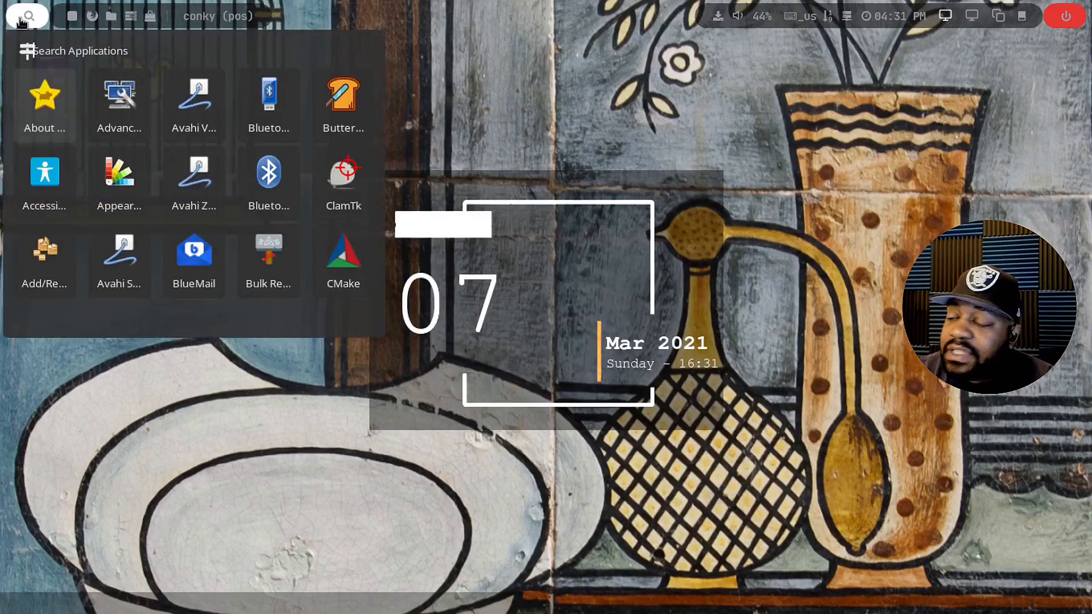
key(Down)
key(Down)
key(Down)
key(Down)
key(Down)
key(Down)
key(Down)
key(Down)
key(Down)
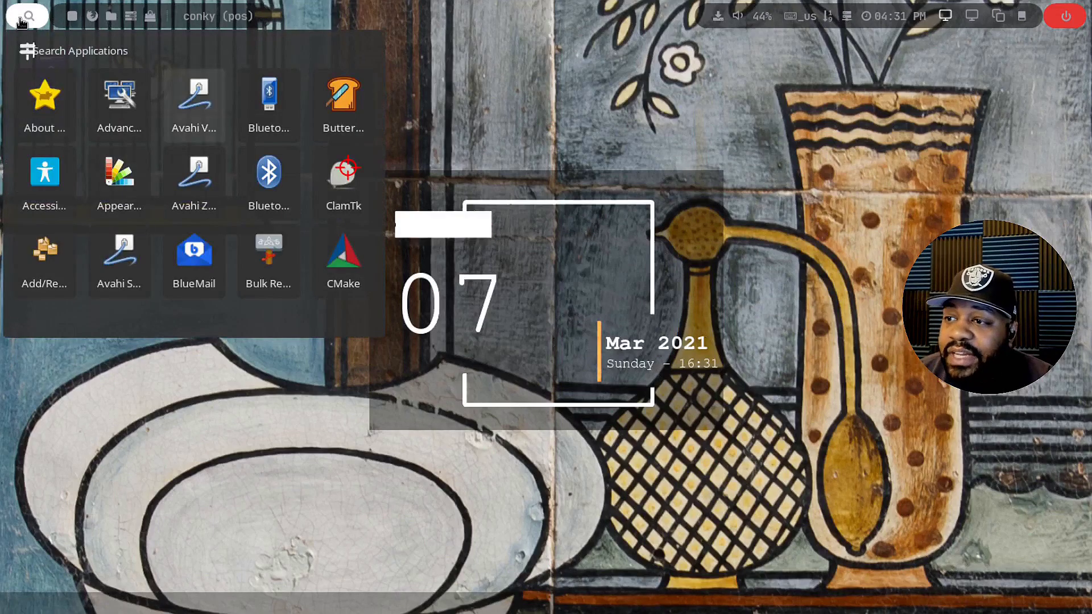
key(Down)
key(Down)
key(Down)
key(Down)
key(Down)
key(Down)
key(Down)
key(Down)
key(Down)
key(Down)
key(Down)
key(Down)
key(Down)
key(Down)
key(Down)
key(Down)
key(Down)
key(Down)
key(Down)
key(Down)
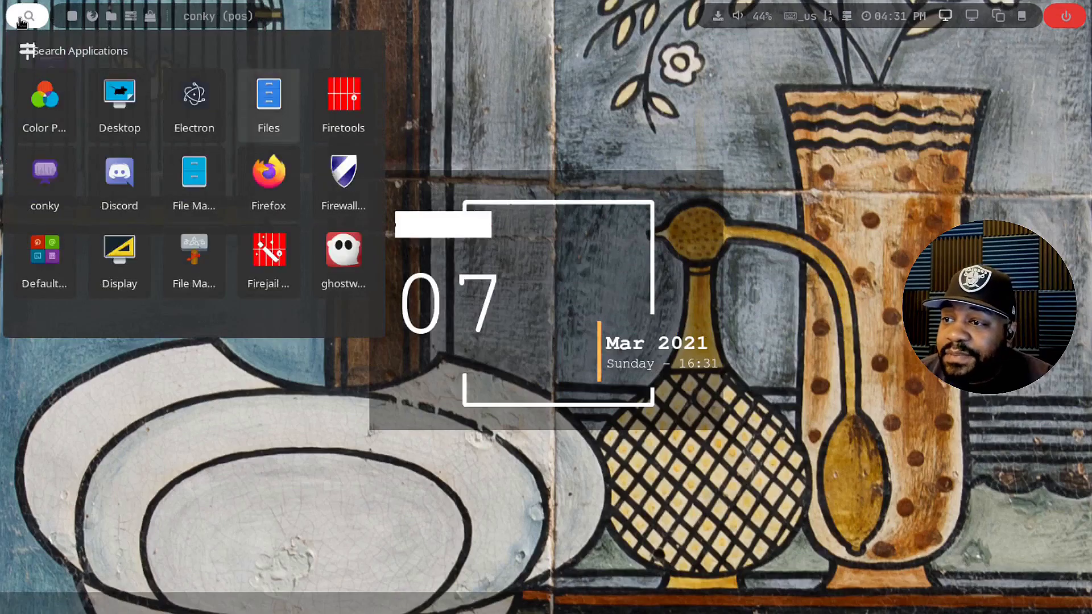
key(Down)
key(Down)
key(Down)
key(Down)
key(Down)
key(Down)
key(Down)
key(Down)
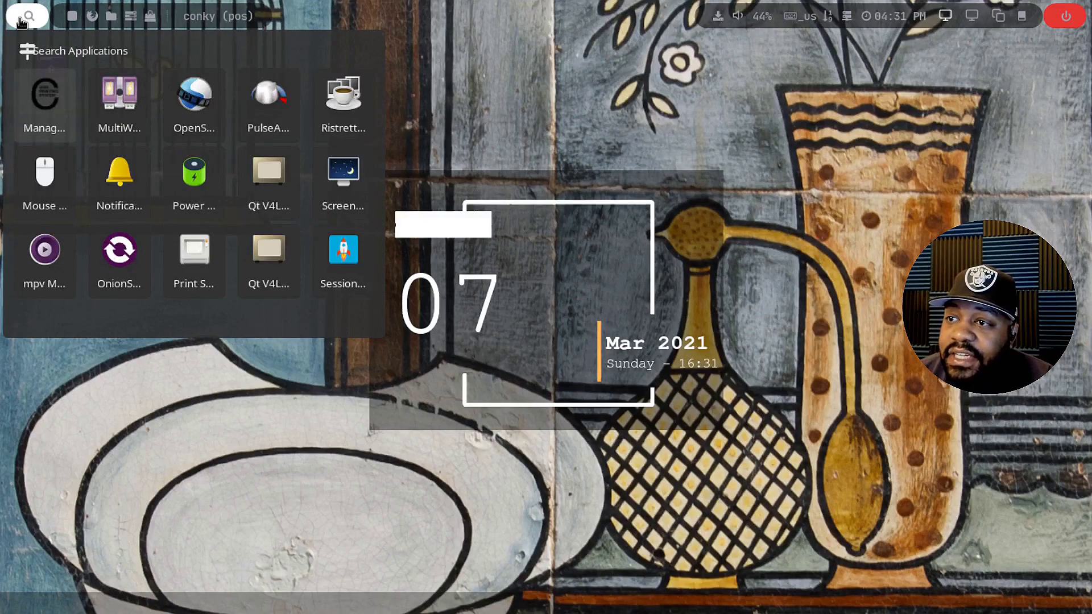
- Go through the start of the launcher's fourth page, from the mouse settings, mpv and MultiWriter past Notifications and OnionShare to OpenShot and Power Manager
key(Down)
key(Down)
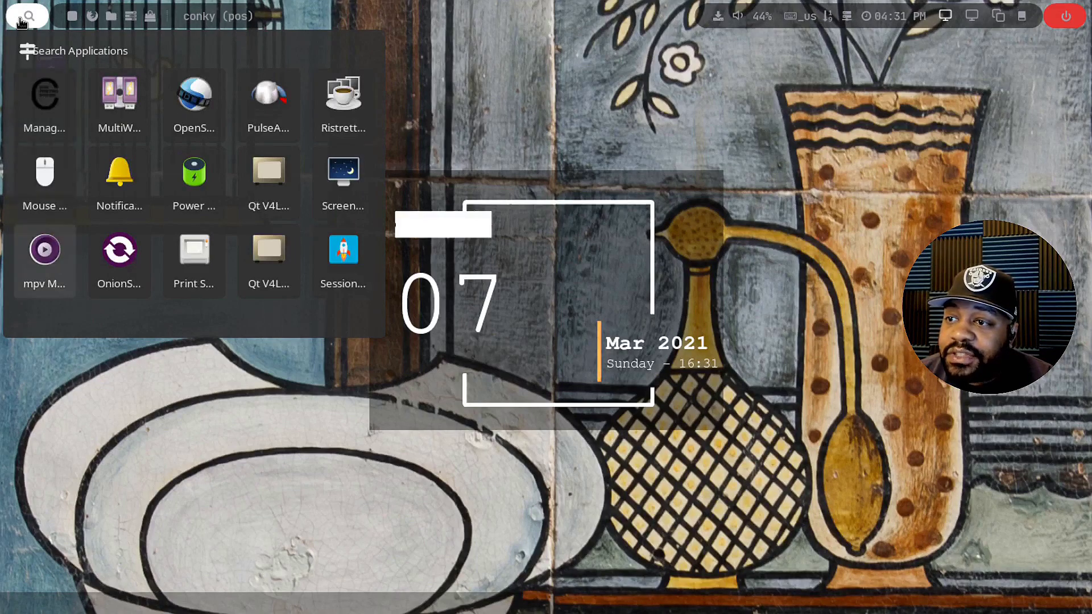
key(Down)
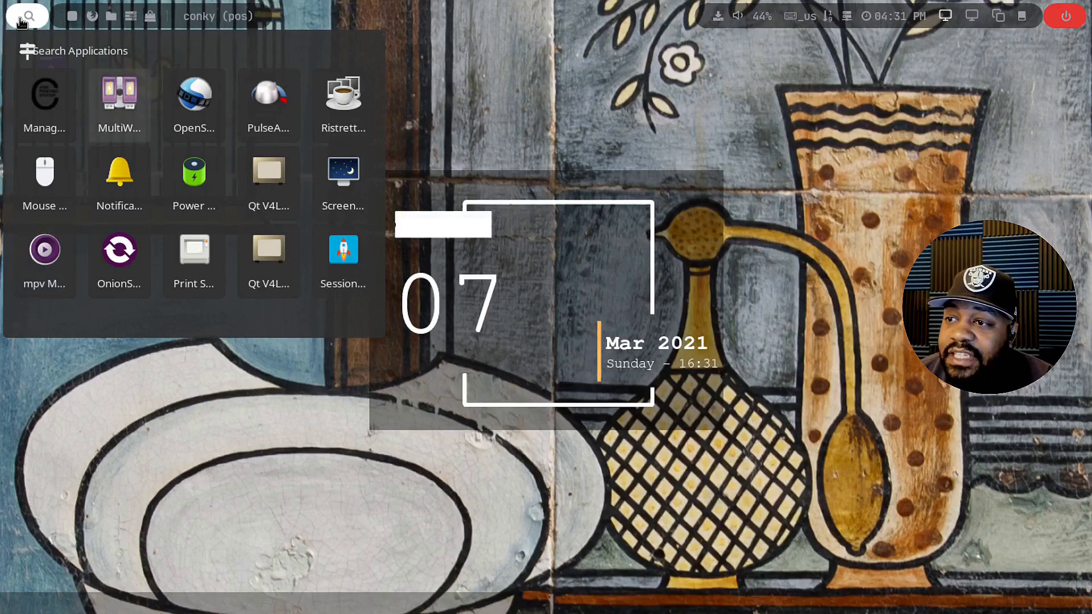
key(Up)
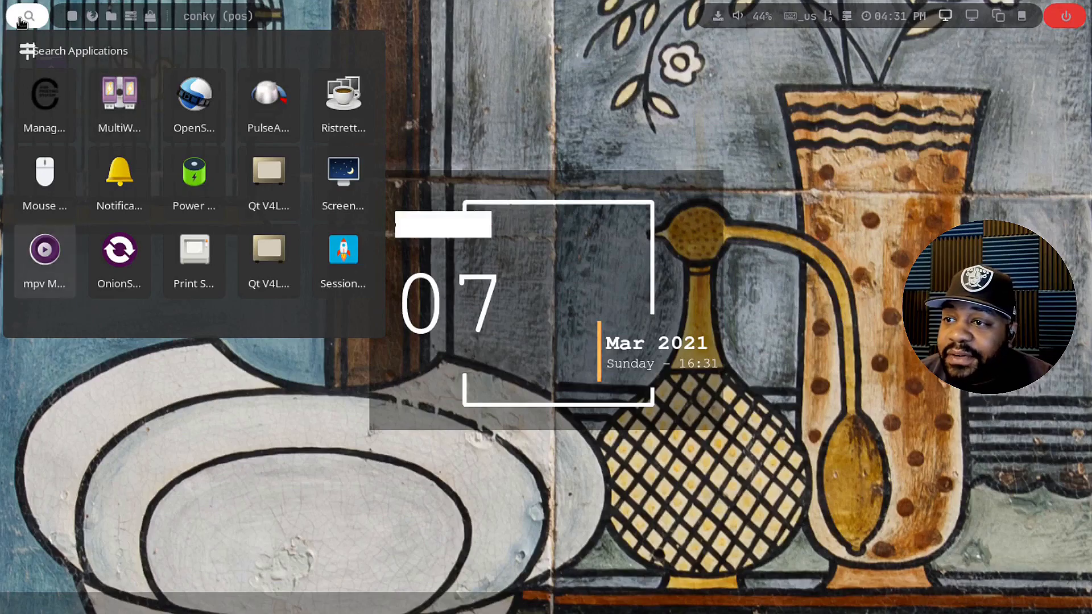
key(Down)
key(Down)
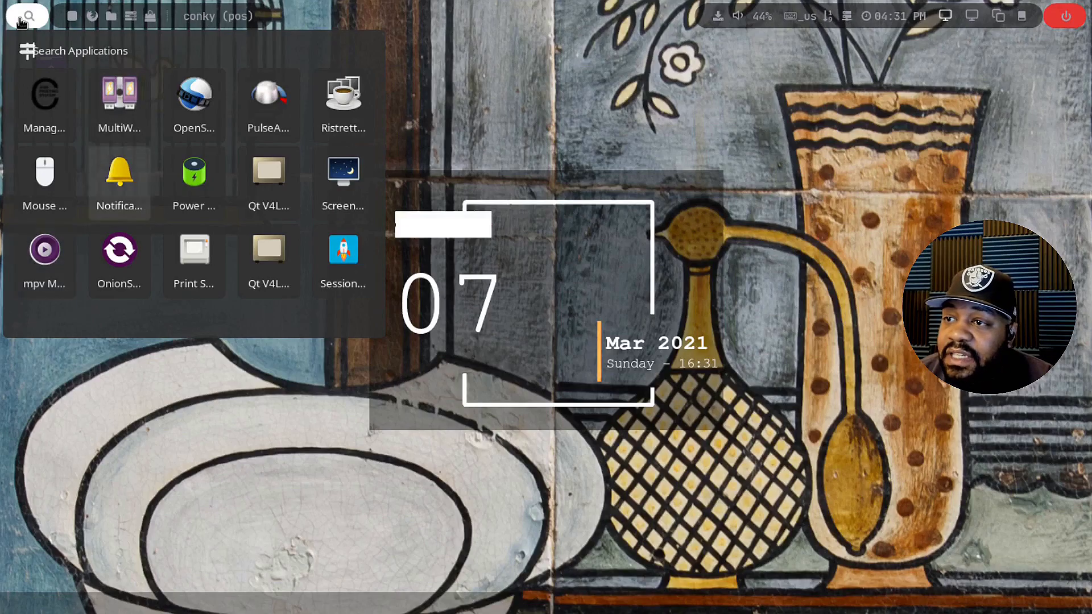
key(Down)
key(Down)
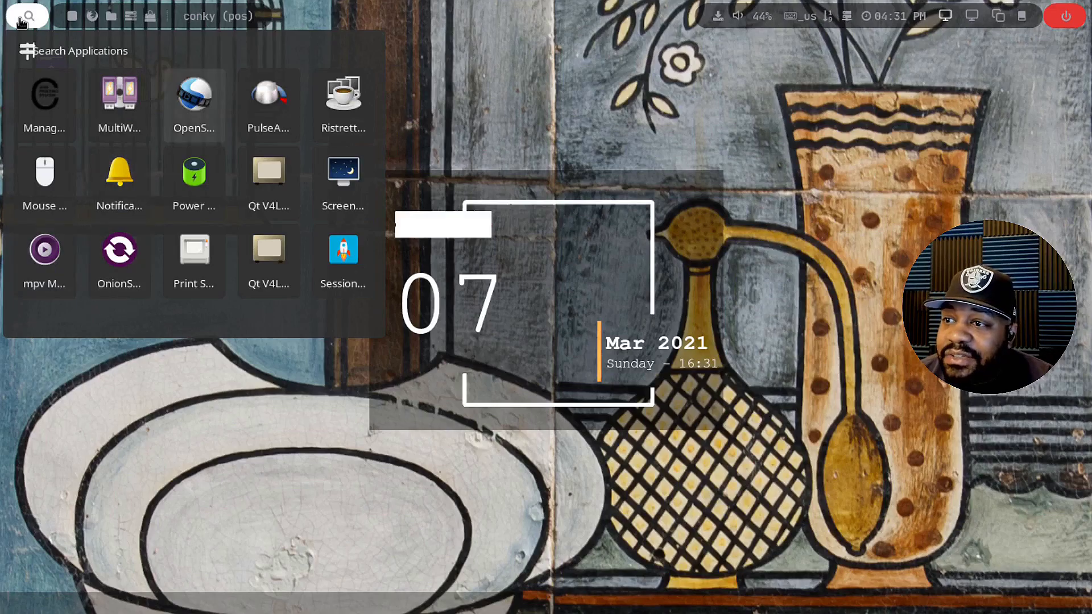
key(Up)
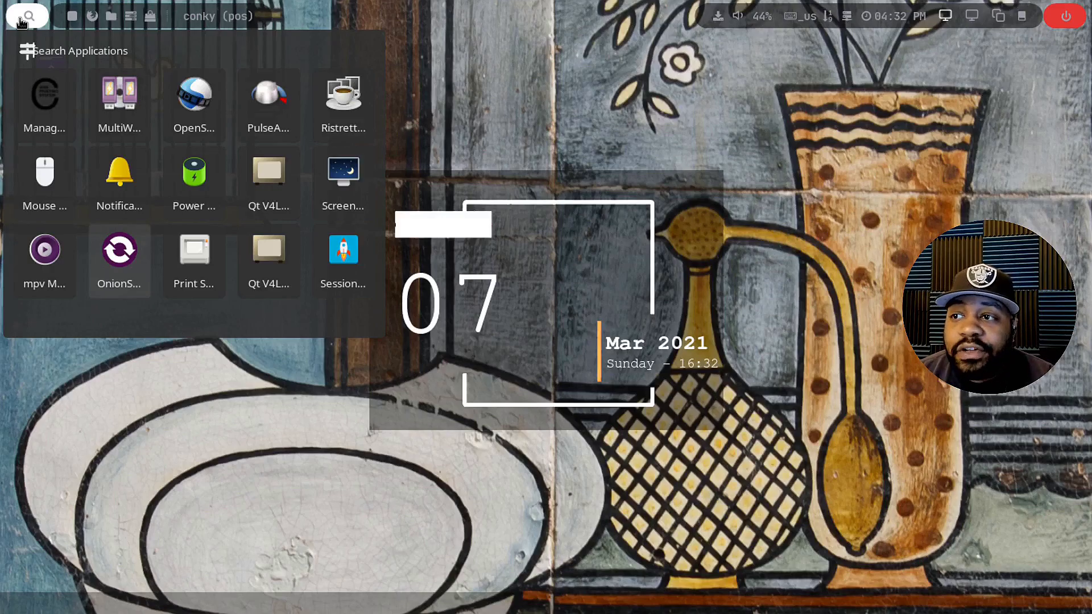
key(Down)
key(Down)
key(Down)
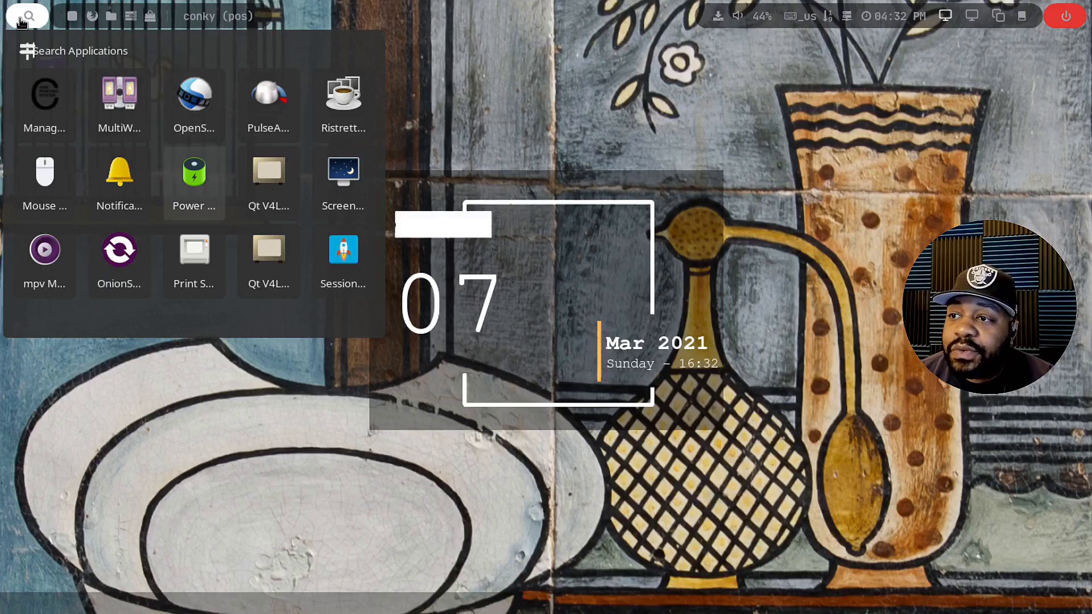
- Continue past the print settings, PulseAudio, Qt V4L2, Ristretto, screensaver and session entries to Shortwave on the fifth launcher page
key(Down)
key(Down)
key(Down)
key(Down)
key(Down)
key(Down)
key(Down)
key(Down)
key(Down)
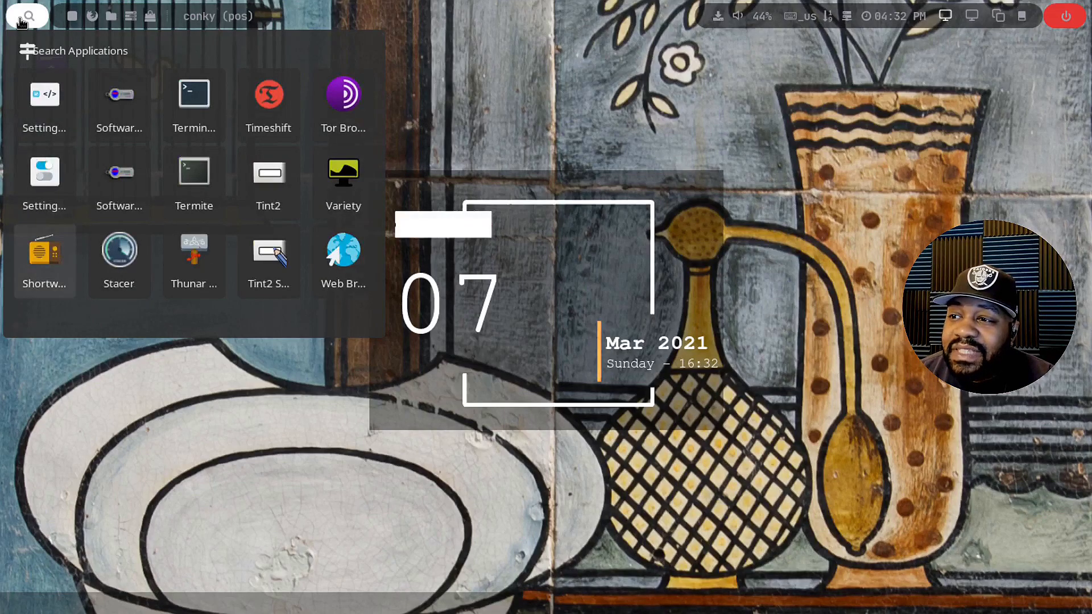
- Examine the Settings, Shortwave, software and Stacer entries in the first two columns of the fifth launcher page
key(Up)
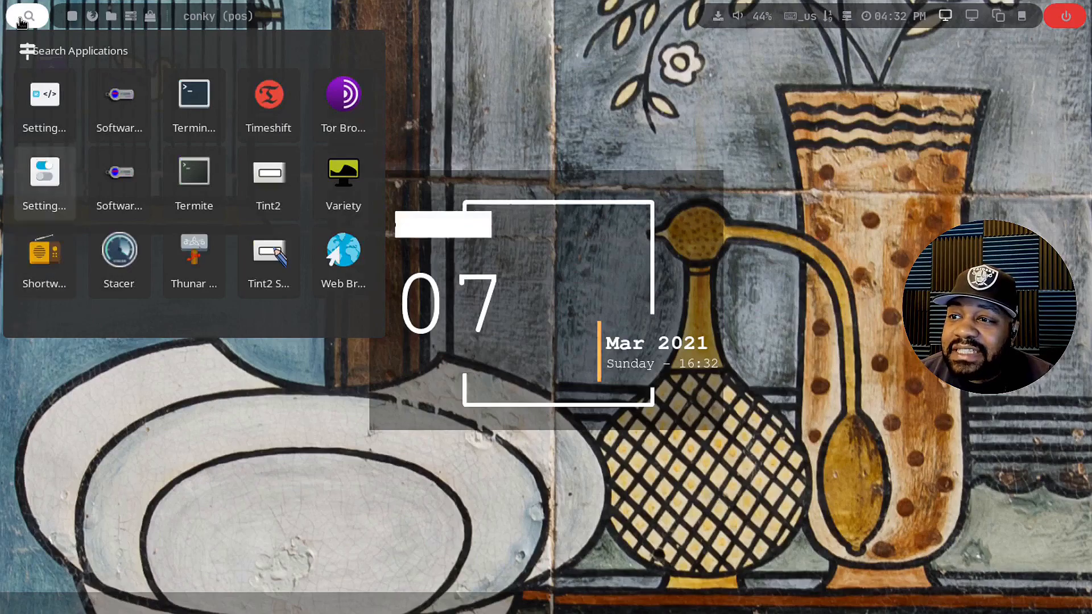
key(Down)
key(Down)
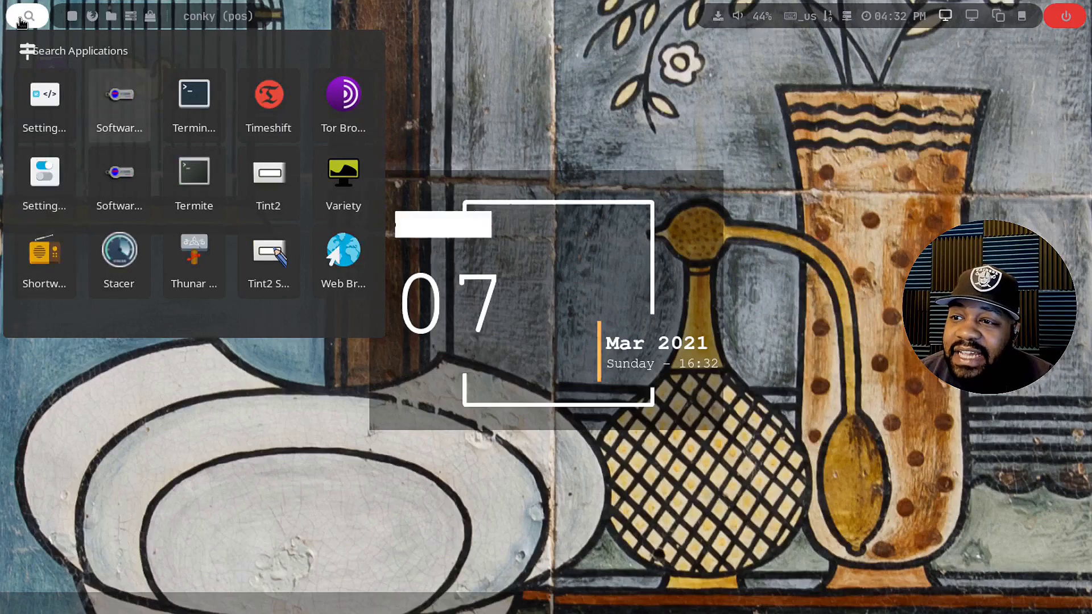
key(Up)
key(Down)
key(Down)
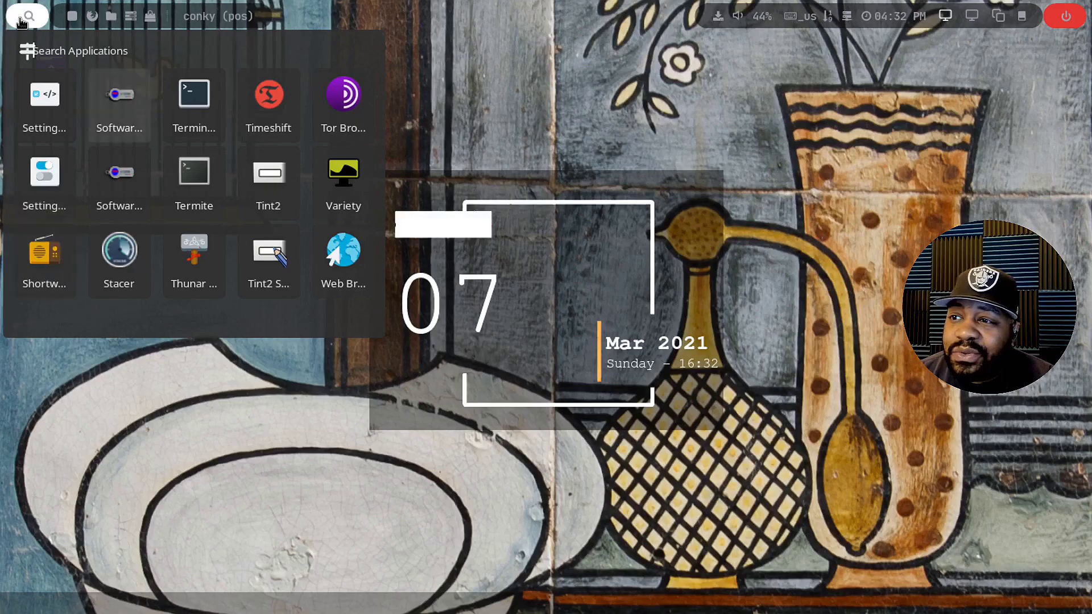
key(Up)
key(Down)
key(Down)
key(Up)
key(Up)
- Examine the terminal, Termite, Thunar, Timeshift and Tint2 entries on the fifth launcher page, ending at Tor Browser
key(Right)
key(Down)
key(Down)
key(Up)
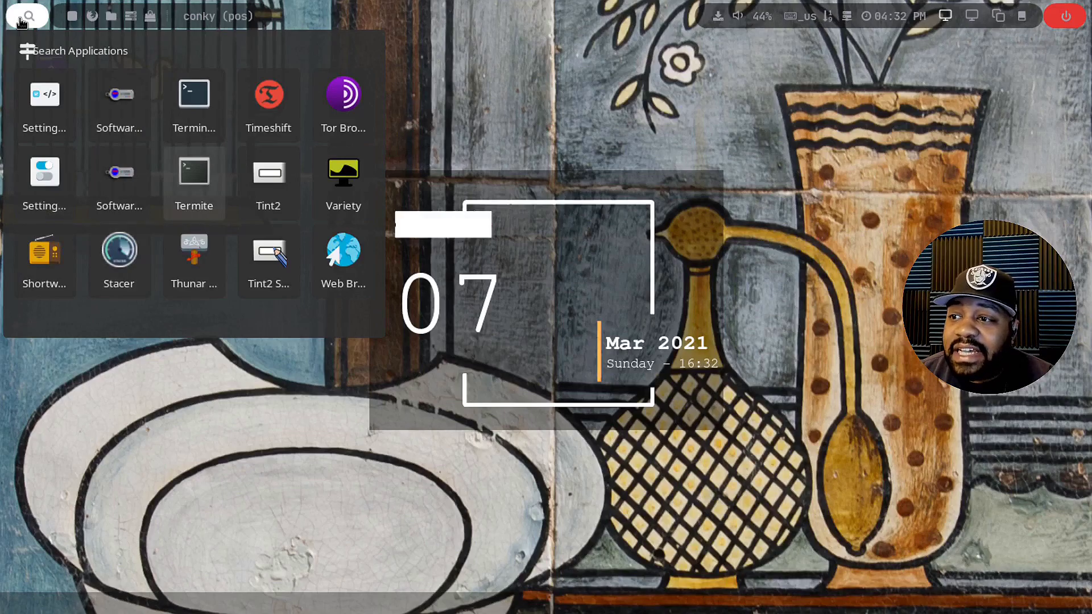
key(Down)
key(Up)
key(Up)
key(Right)
key(Down)
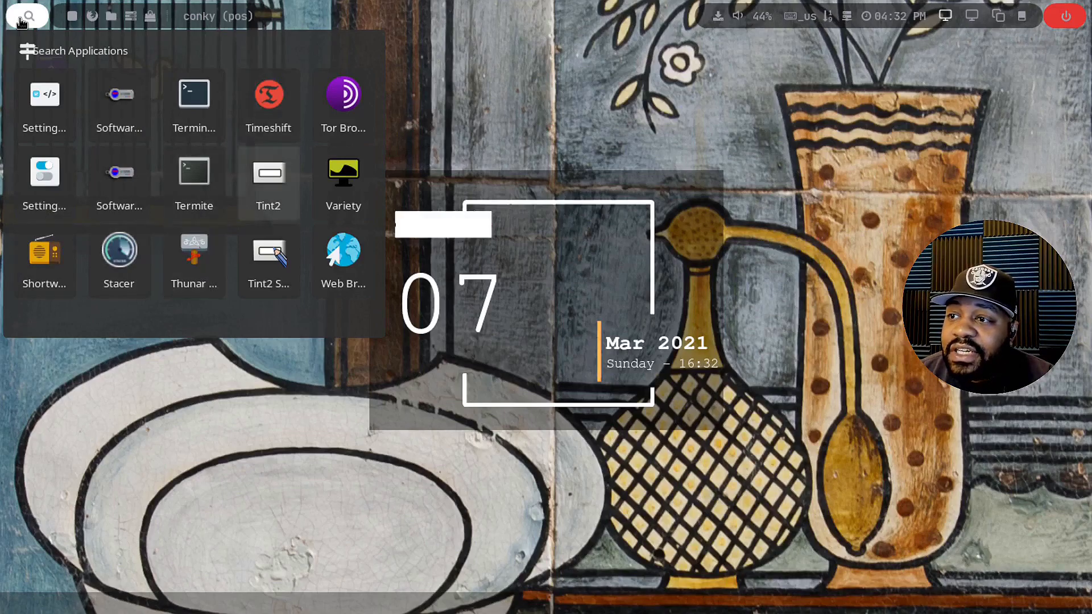
key(Up)
key(Right)
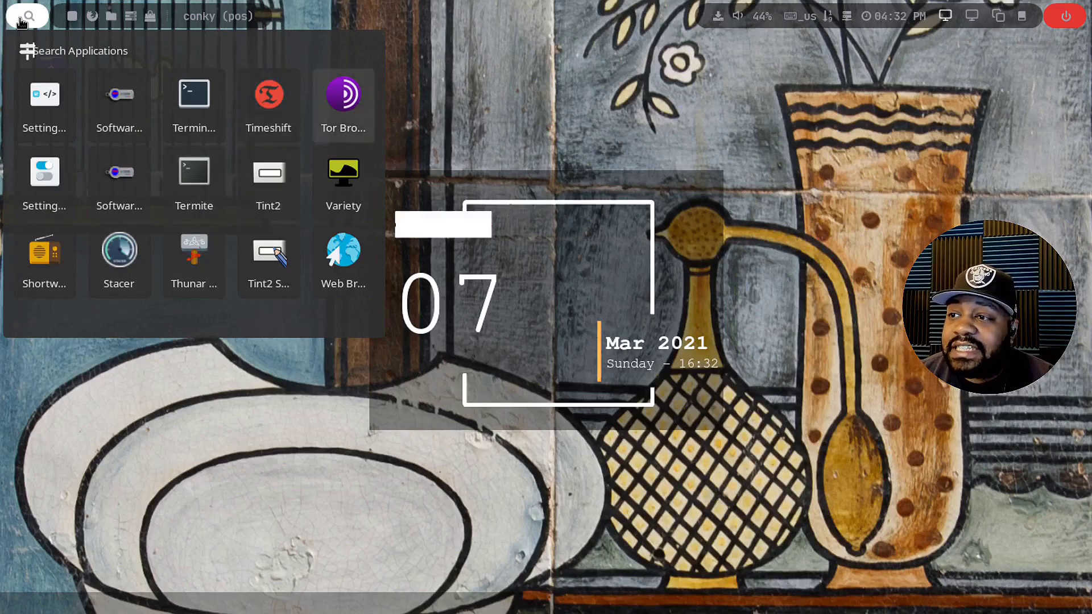
- Go through Variety and Web Browser, plus the window manager and Workspaces entries on the last launcher page
key(Down)
key(Down)
key(Down)
key(Down)
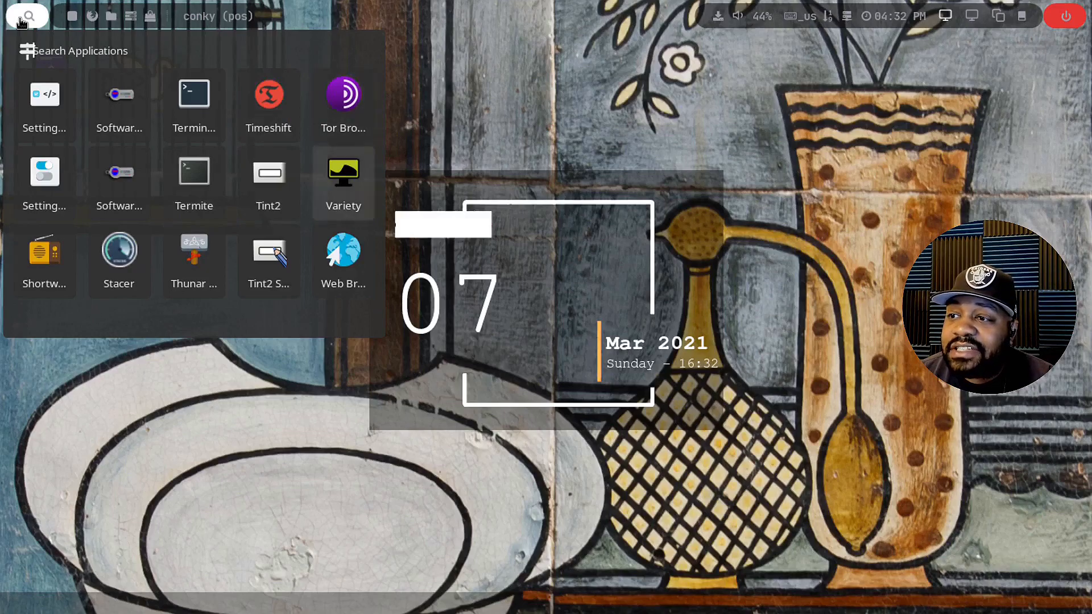
key(Down)
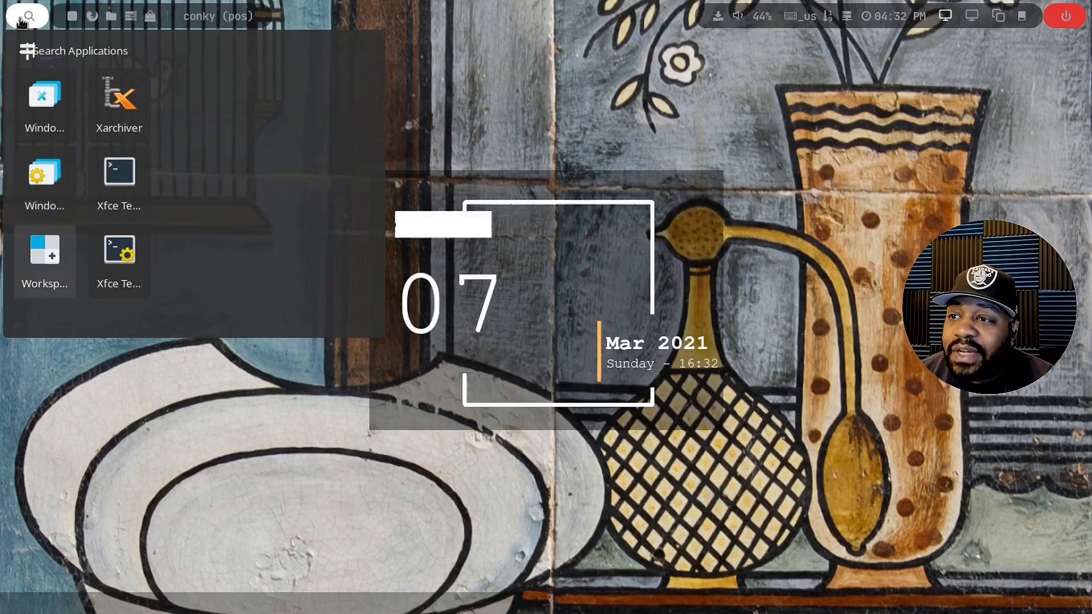
key(Up)
key(Up)
key(Up)
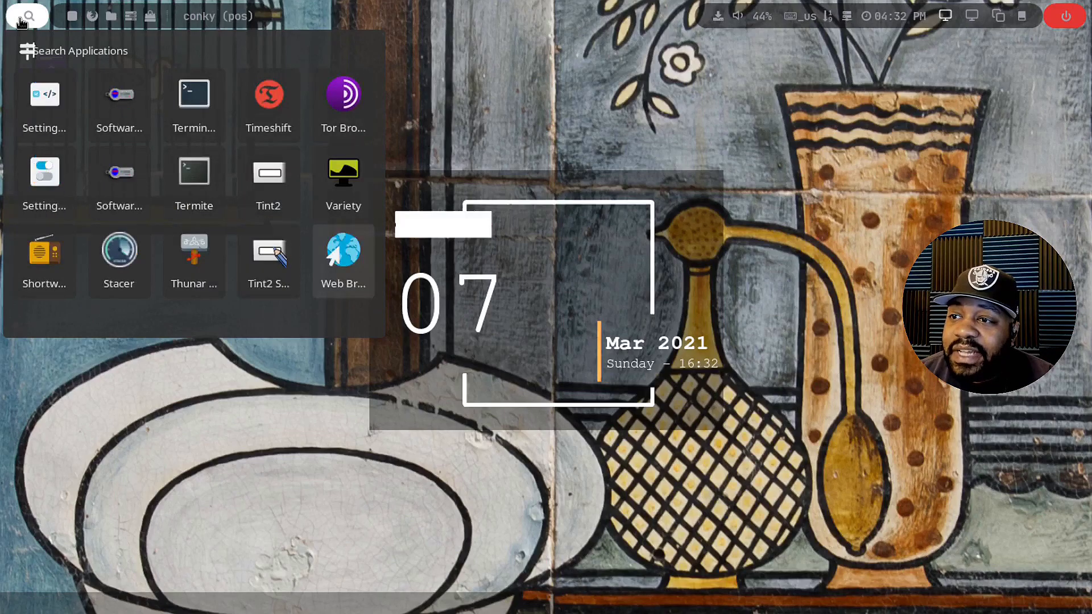
key(Down)
key(Down)
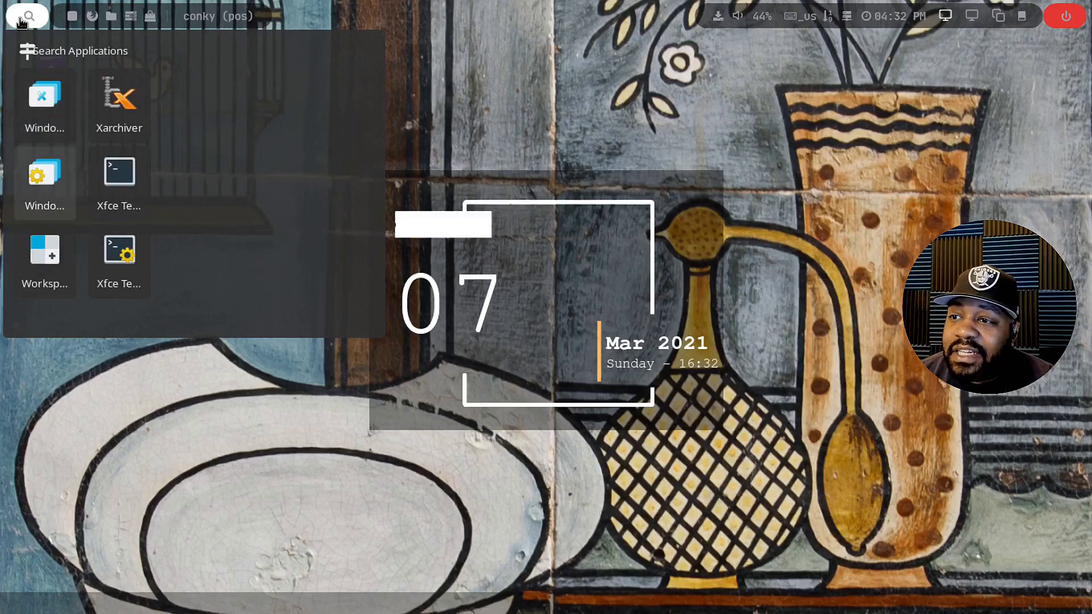
key(Down)
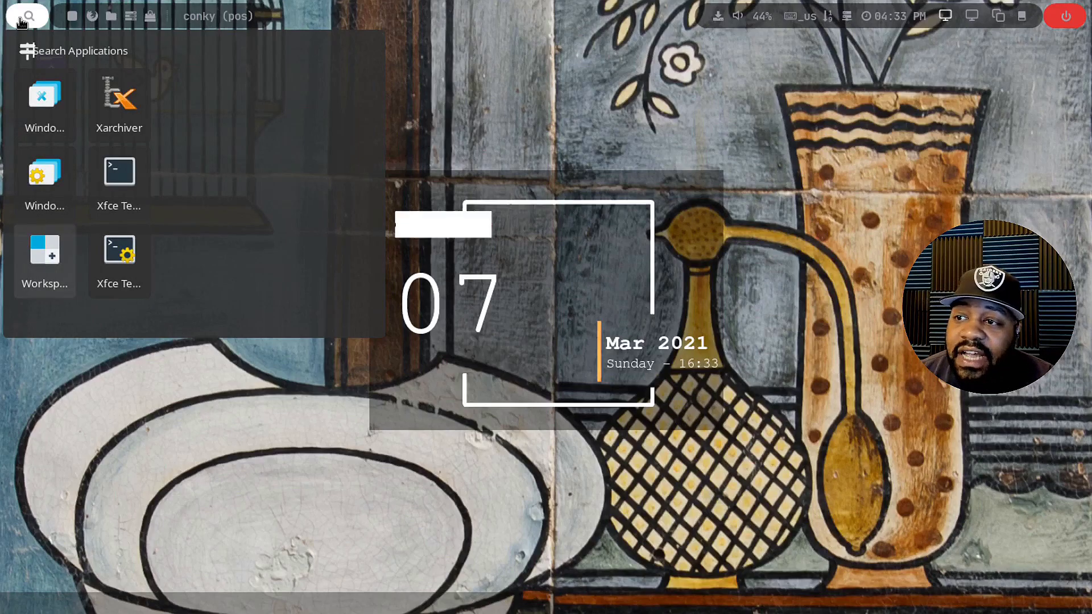
- Return to the fifth launcher page and open the Settings manager
key(Left)
key(Left)
key(Left)
key(Left)
key(Left)
key(Left)
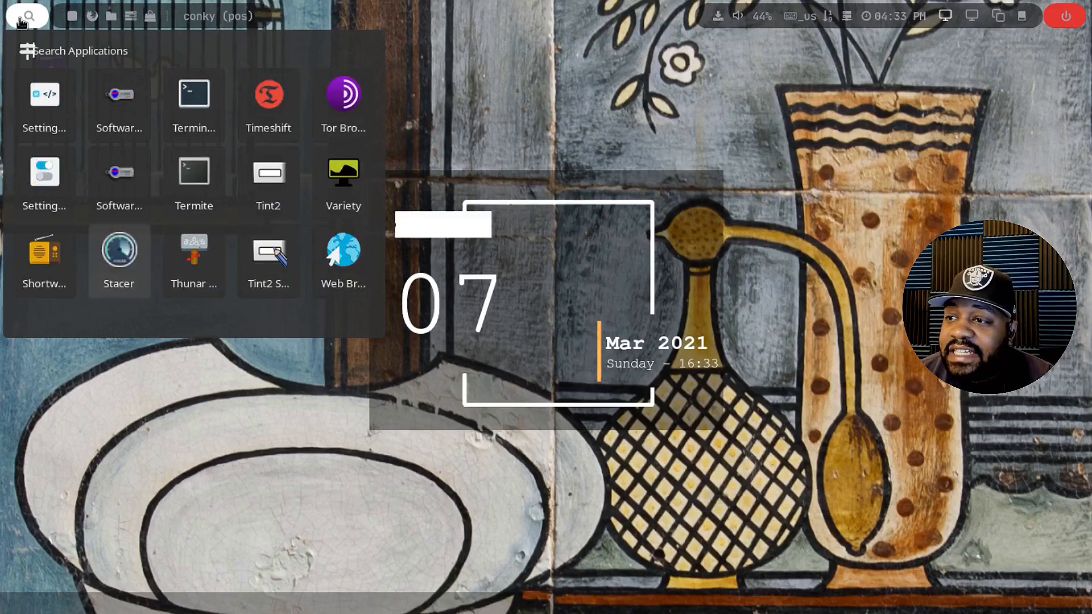
key(Right)
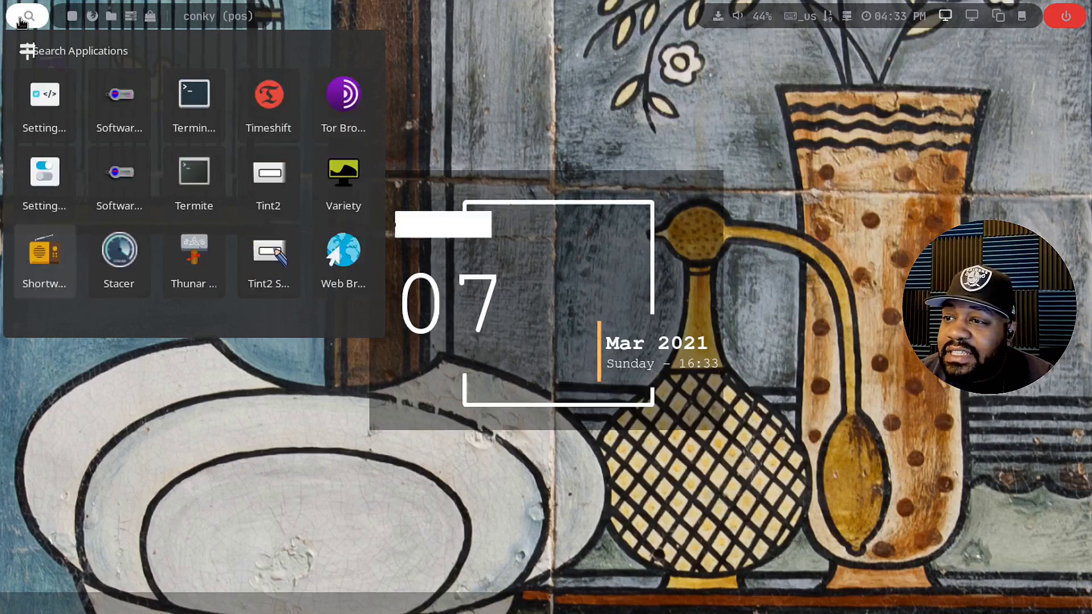
key(Up)
key(Return)
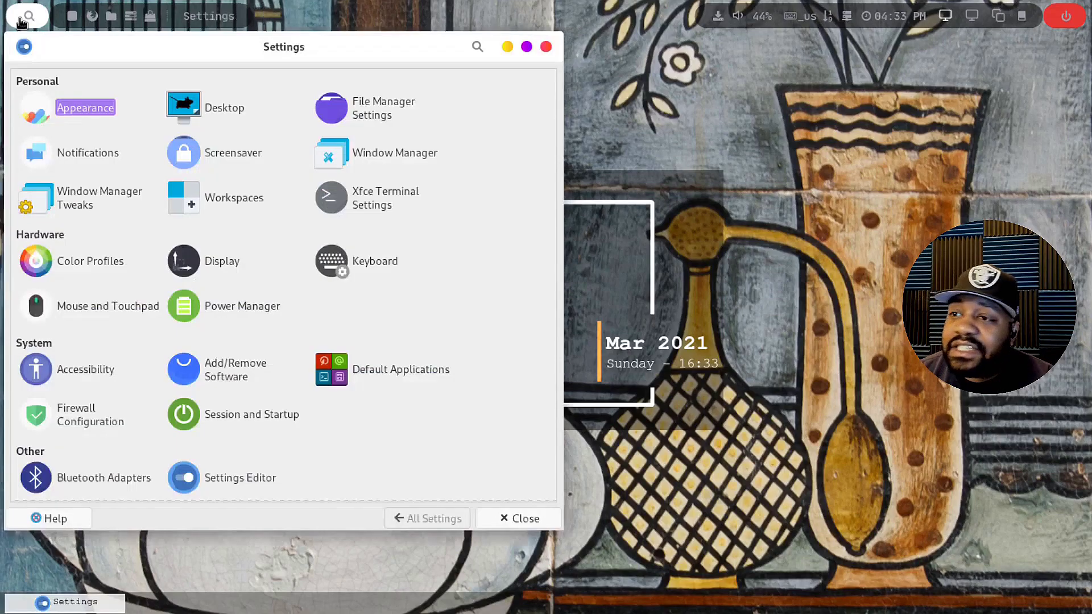
- Move the Settings window toward the desktop's centre, view the Style themes under Appearance, and return to all settings
drag(364, 55, 492, 69)
click(198, 120)
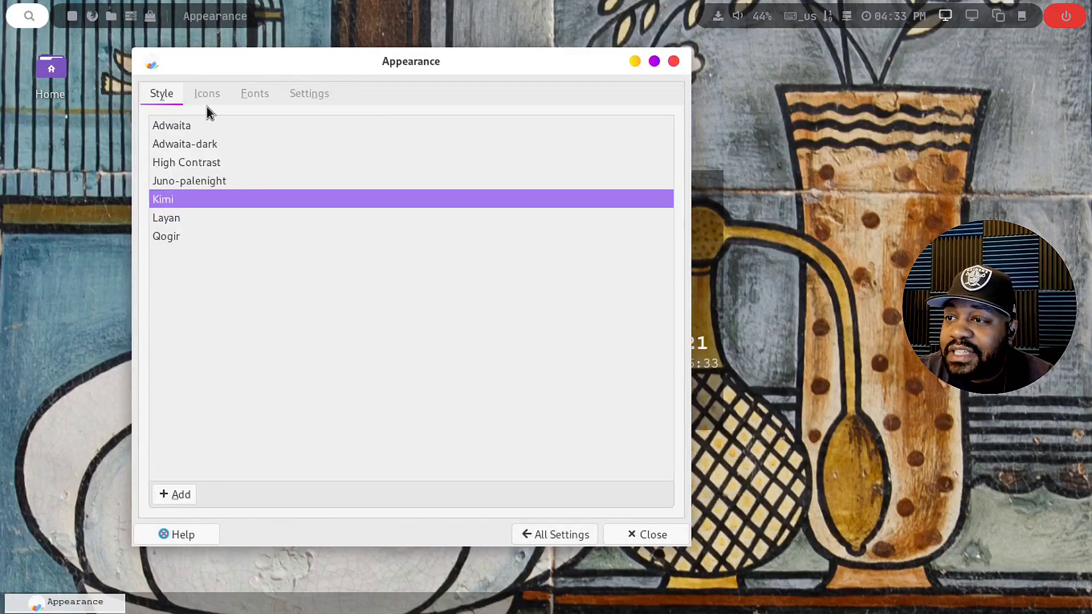
click(558, 533)
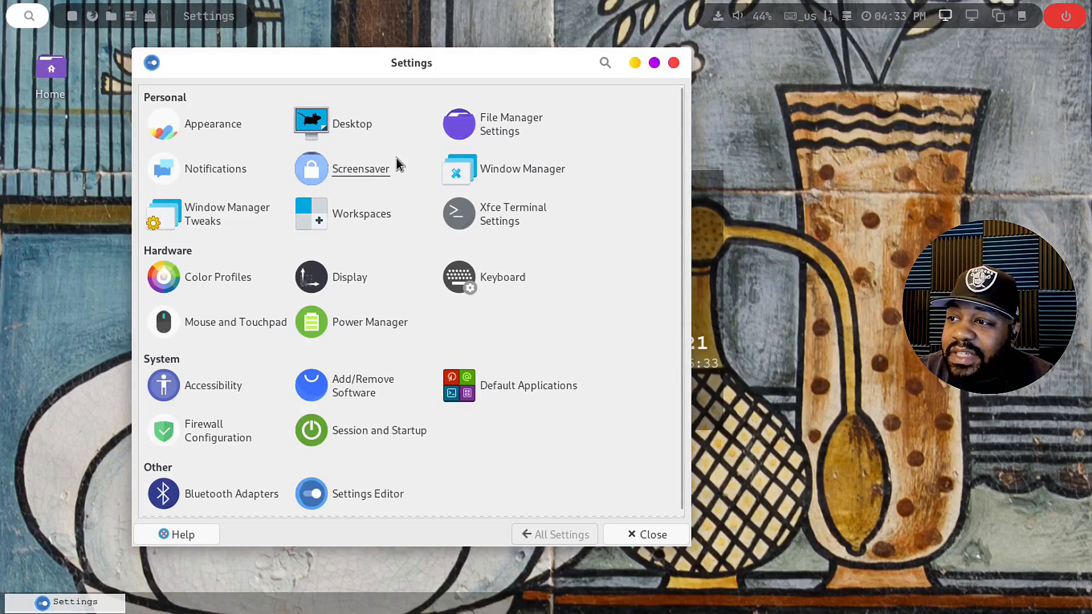
- Look over the Cycling and Focus options in Window Manager Tweaks, and return to all settings
click(212, 216)
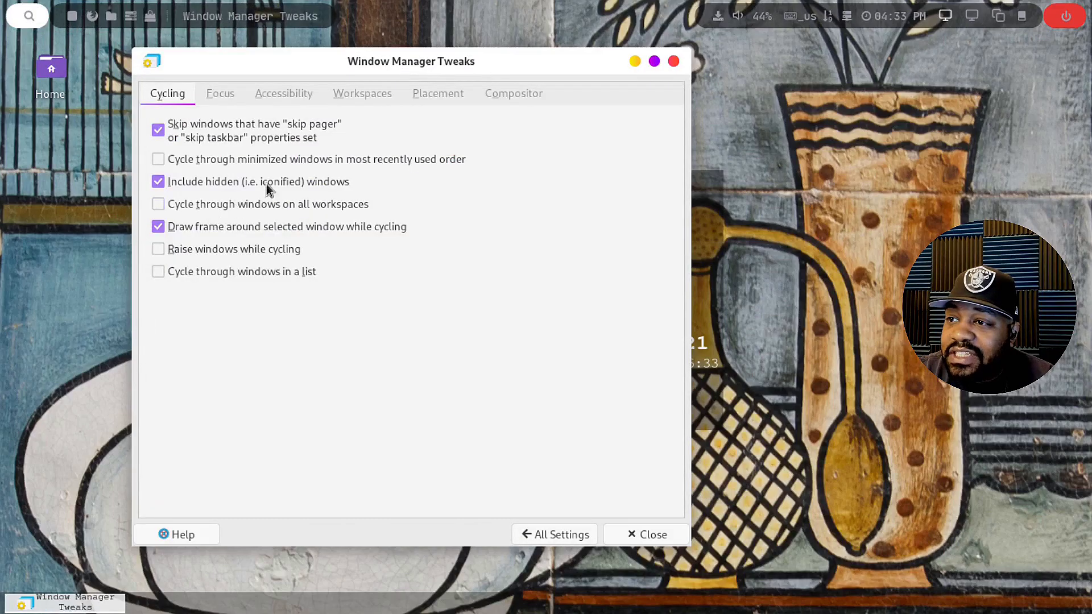
click(215, 90)
click(185, 90)
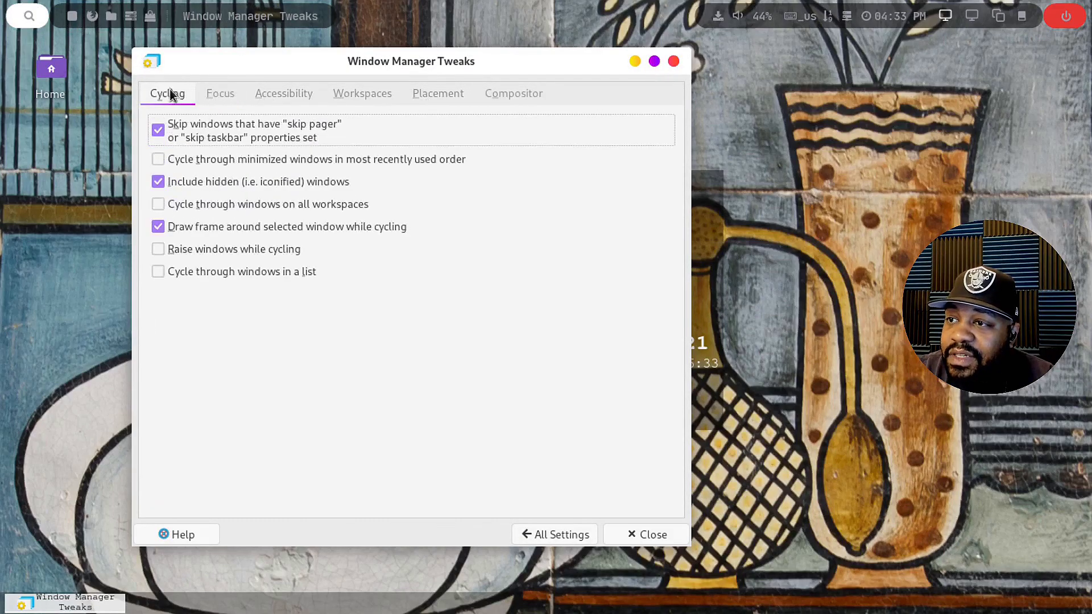
click(560, 535)
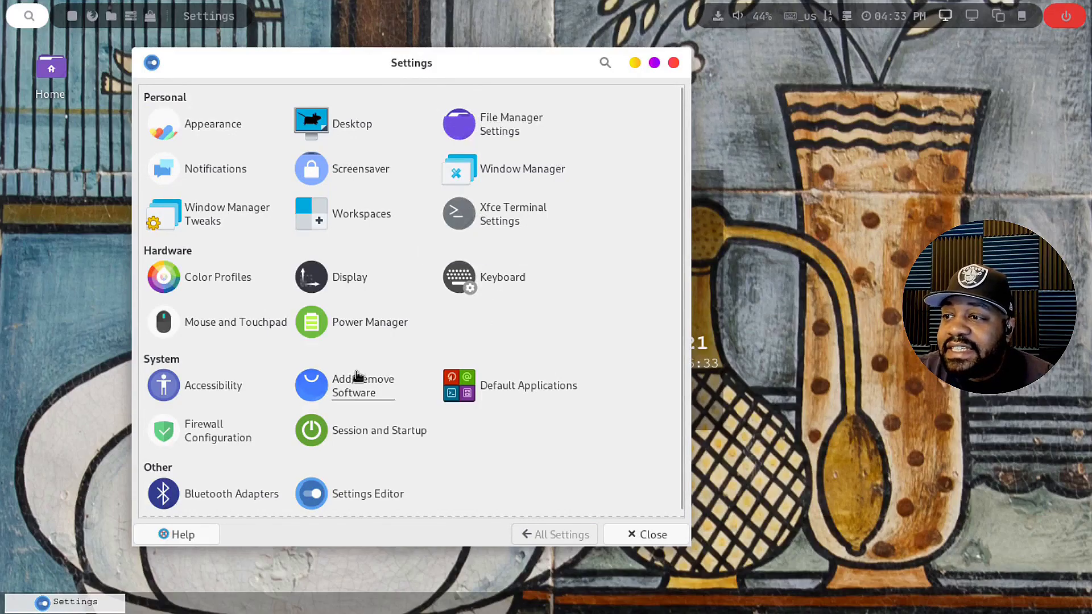
- Look over the Personal, Hardware, System and Other categories in Settings, and close the window
scroll(459, 343, down, 1)
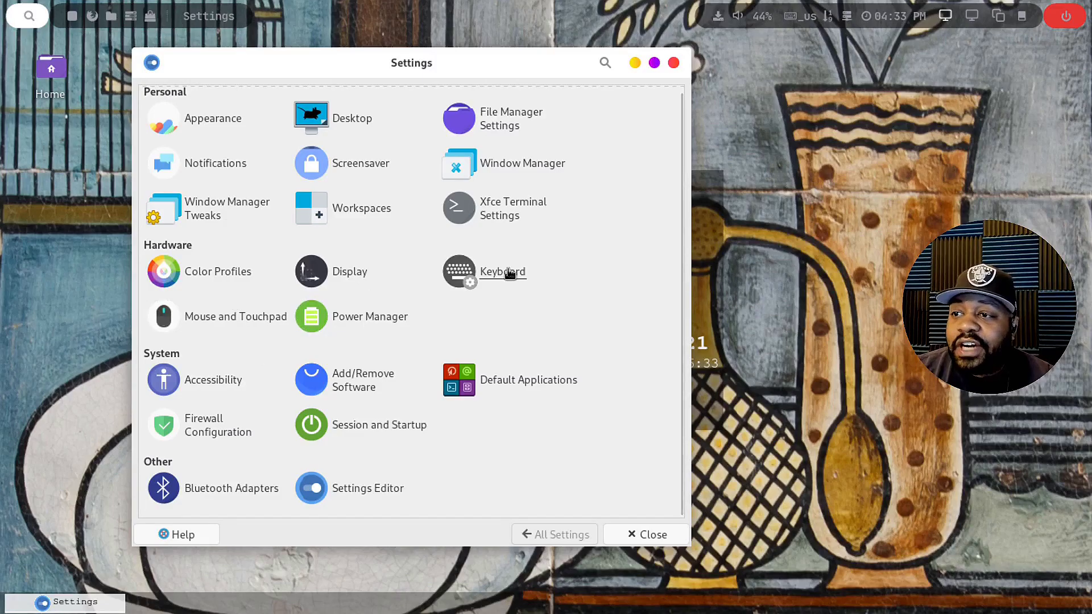
scroll(384, 285, up, 1)
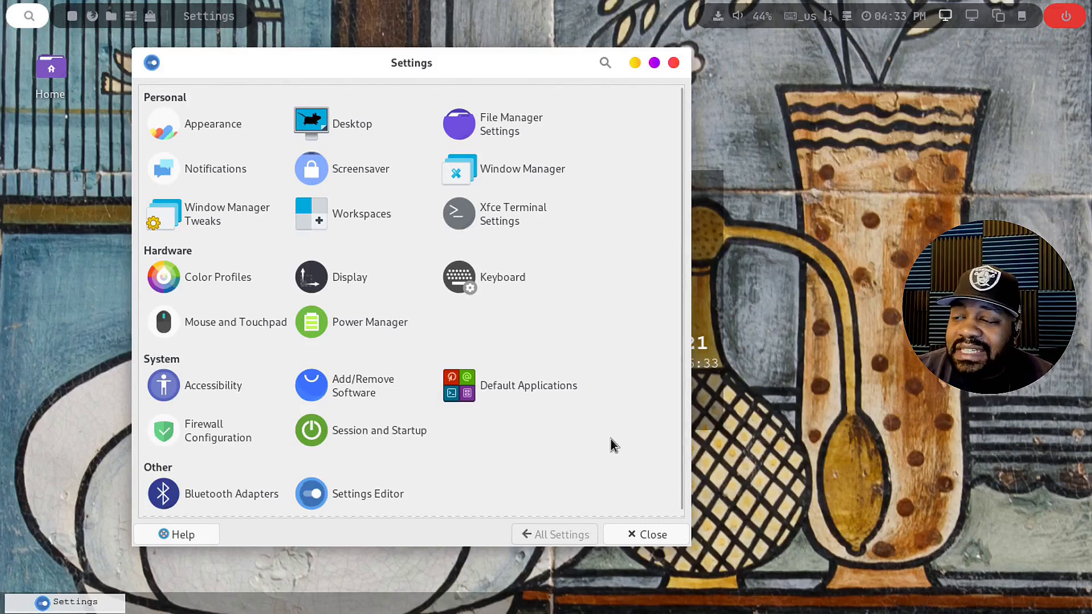
click(630, 534)
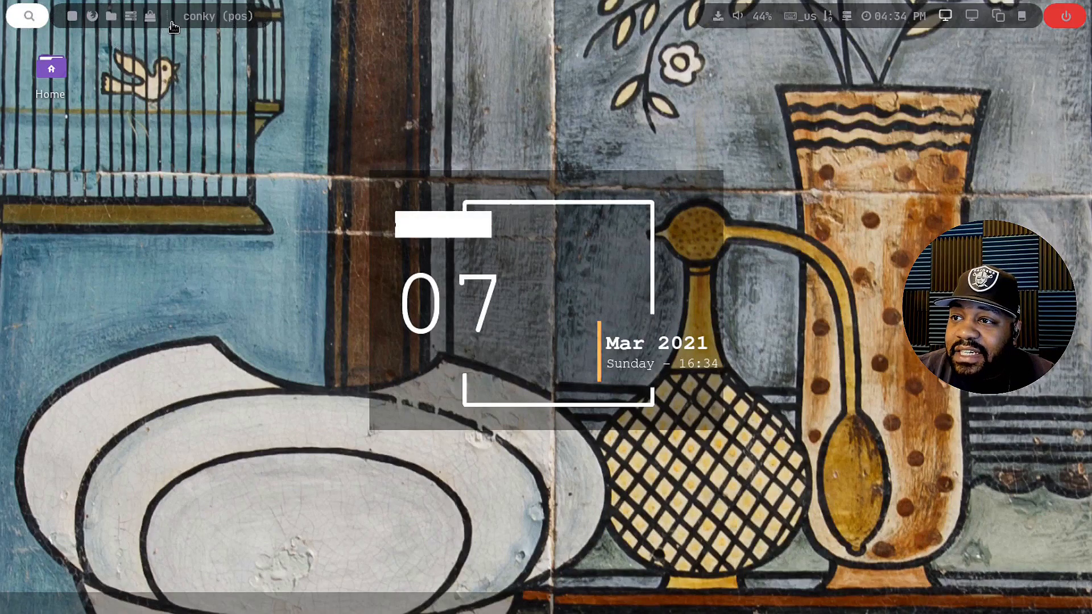
click(27, 20)
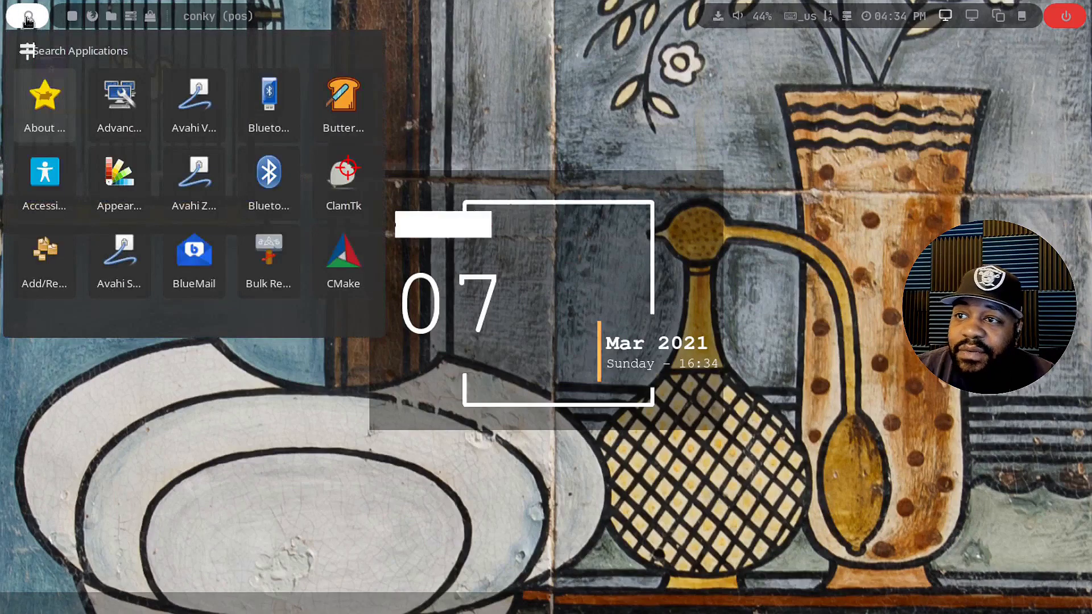
click(636, 308)
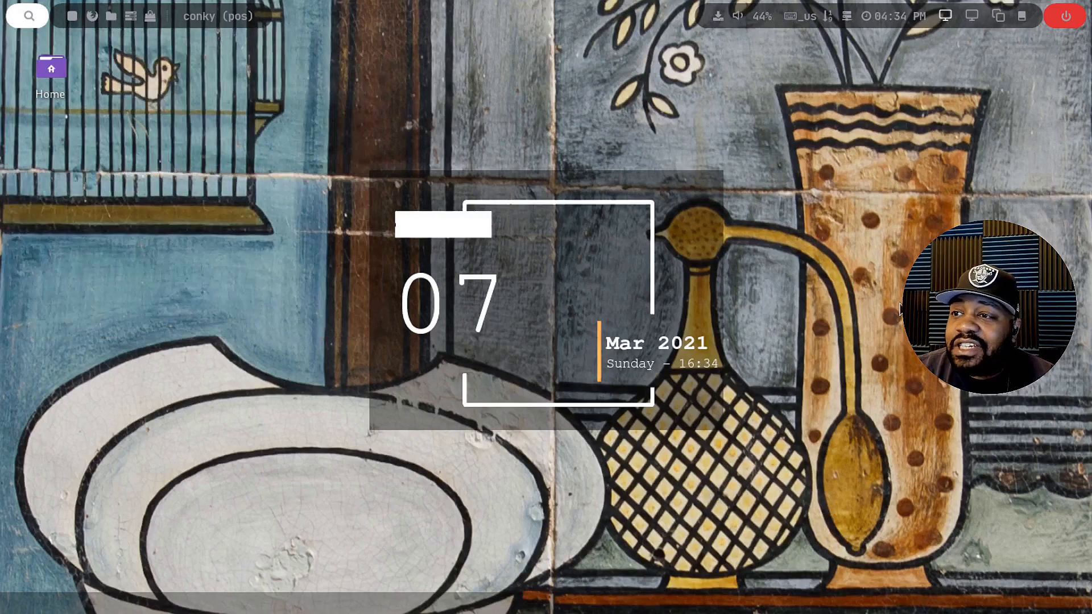